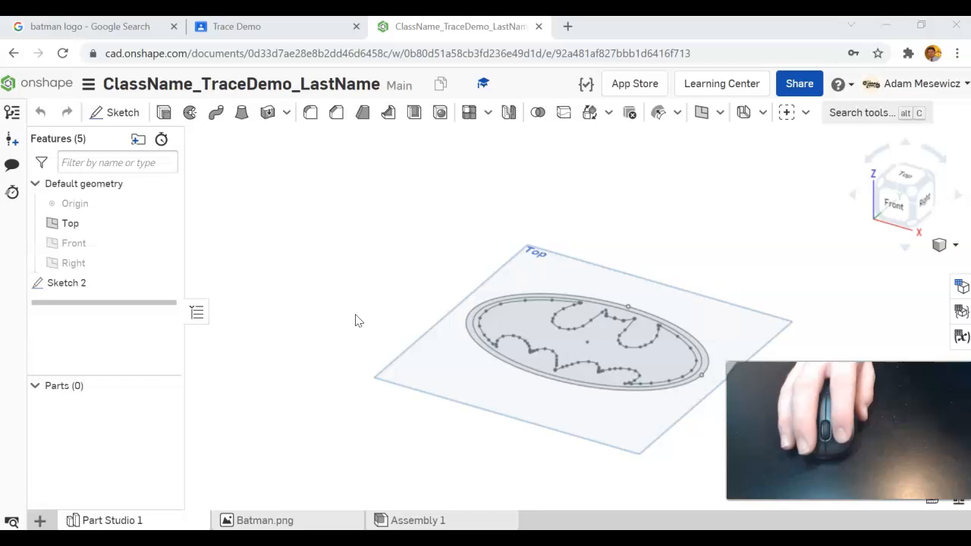
- Examine the finished Batman logo sketch in the existing document from several angles
right_drag(360, 311, 376, 337)
scroll(622, 338, up, 2)
scroll(493, 370, down, 2)
scroll(402, 358, up, 1)
scroll(258, 358, up, 1)
right_drag(230, 341, 226, 377)
scroll(459, 341, down, 1)
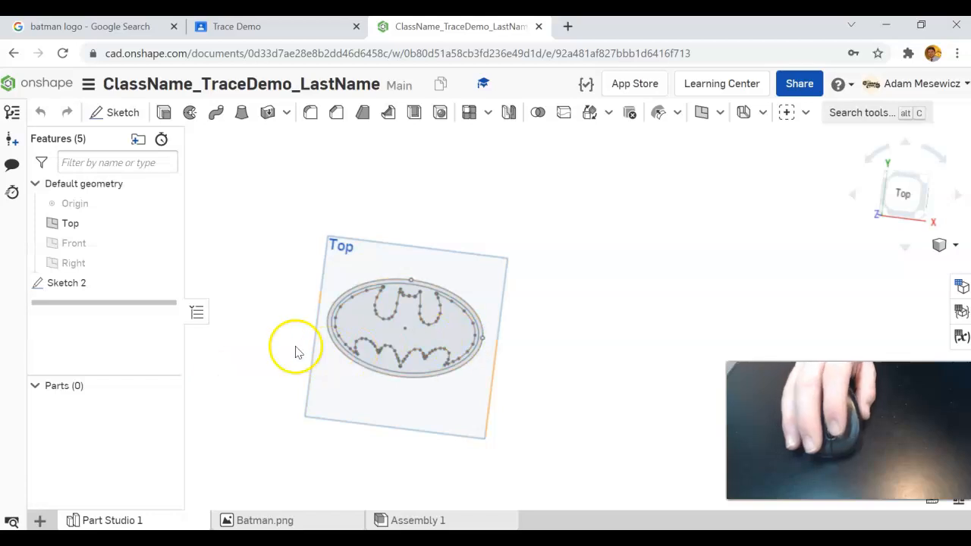
scroll(288, 352, up, 2)
- Create a new Onshape document named ClassName_TraceDemo_LastName
click(38, 83)
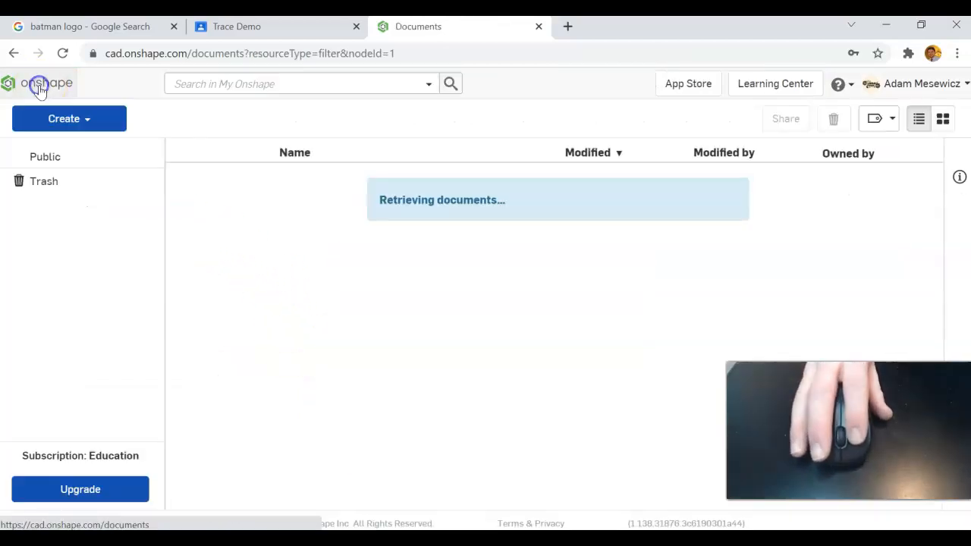
click(108, 122)
click(106, 149)
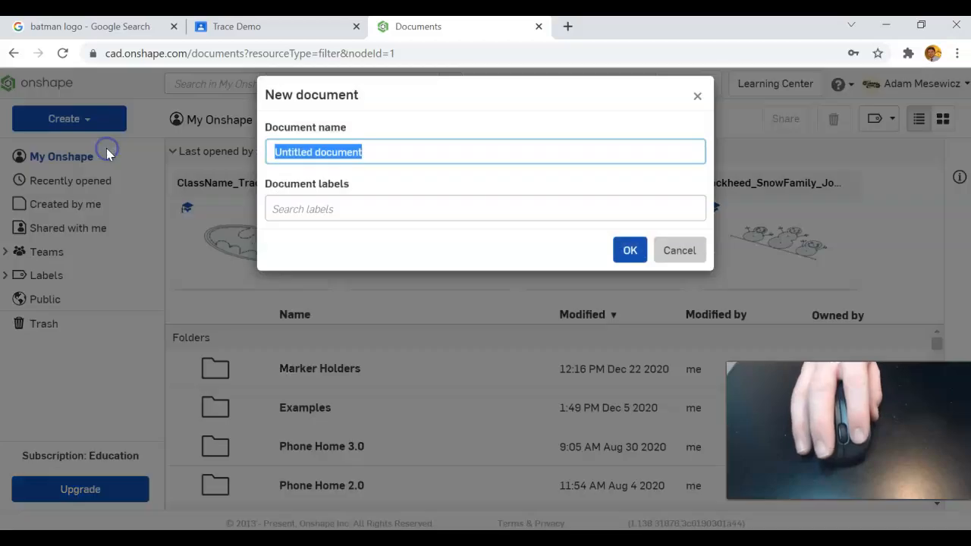
key(BackSpace)
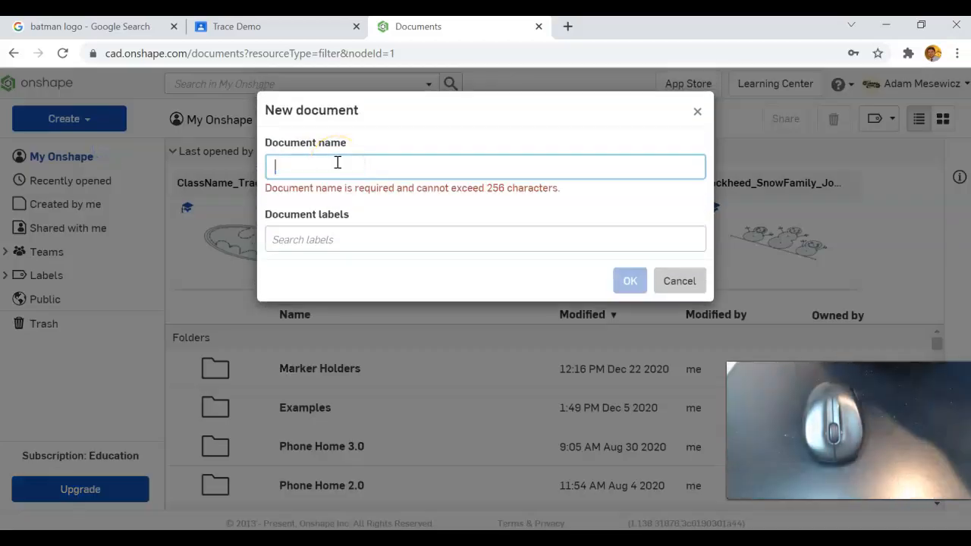
text(Cl)
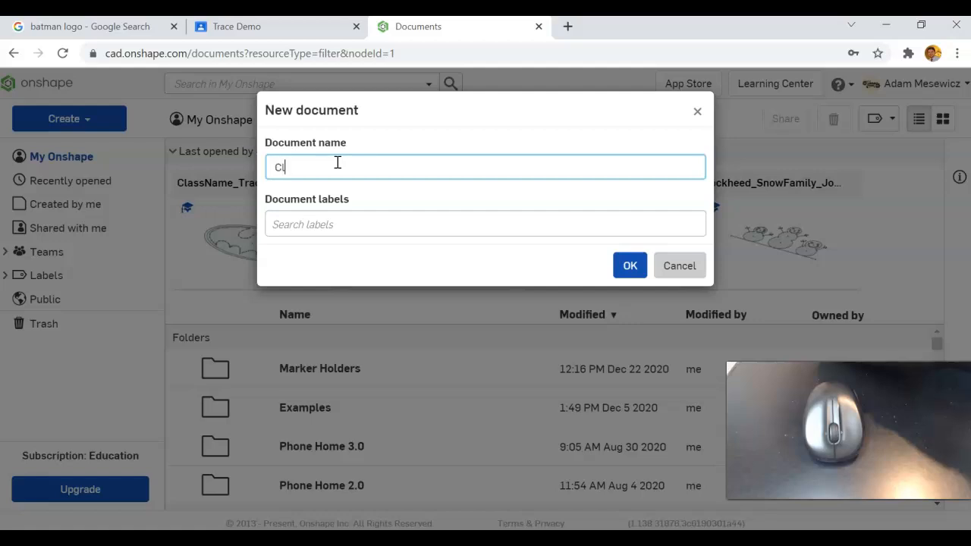
text(assName)
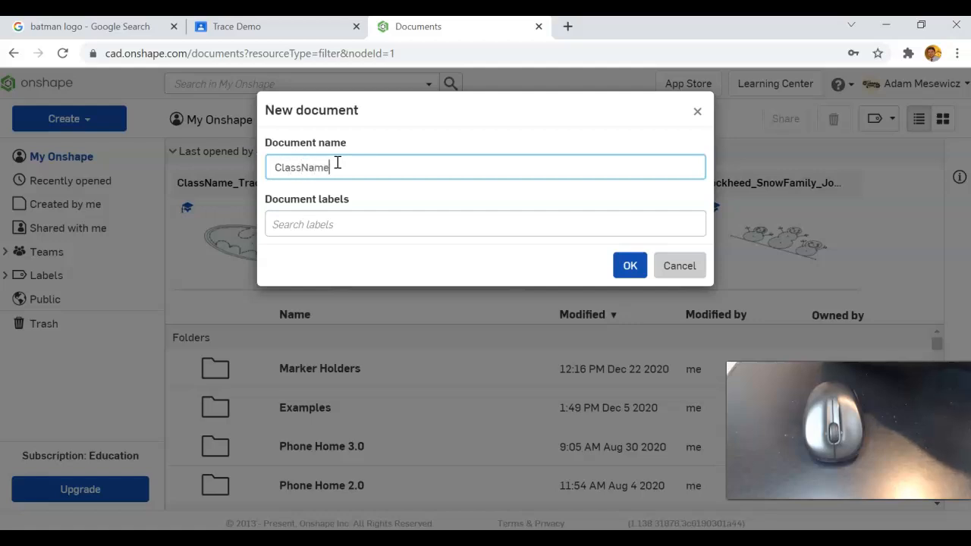
text(_)
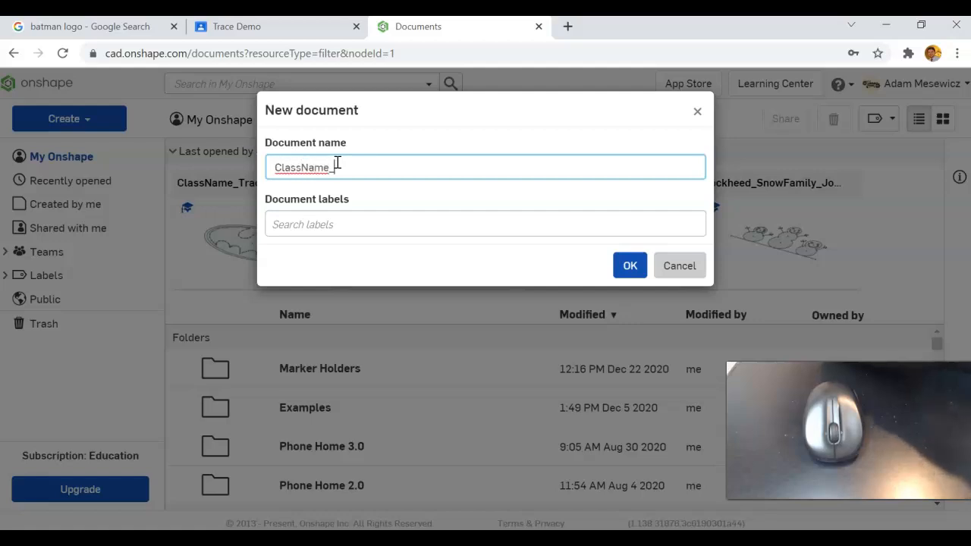
text(T)
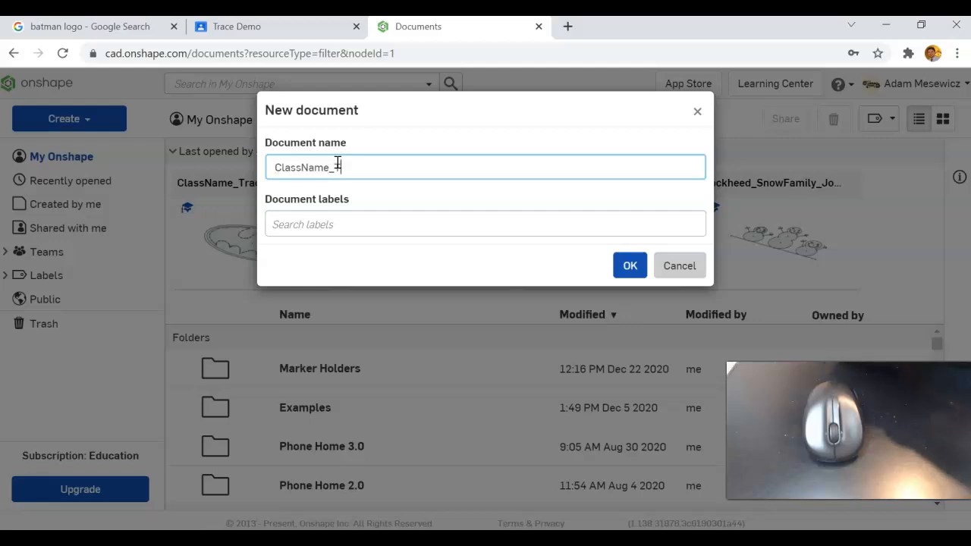
text(raceDemo)
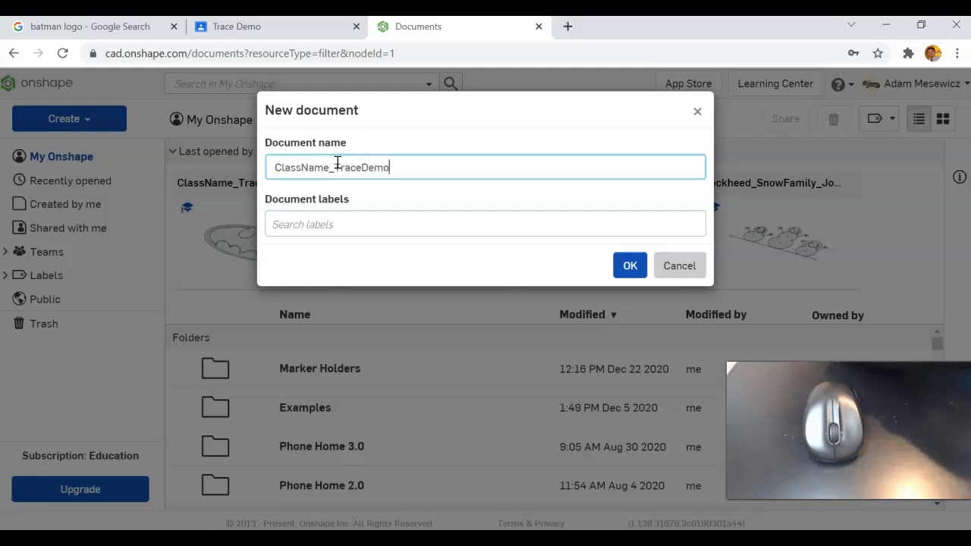
text(_LastName)
click(632, 268)
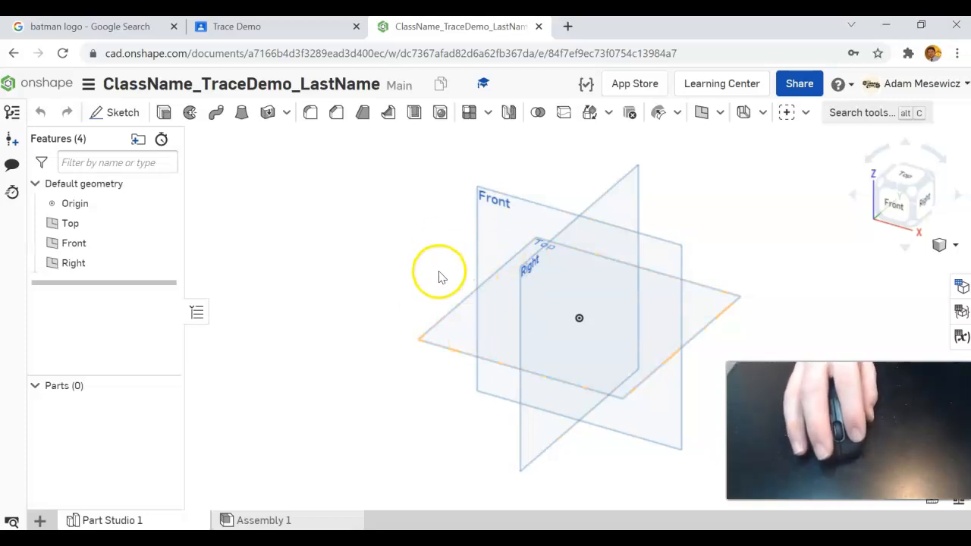
- Review the Trace Demo assignment in Google Classroom and browse the Google image results for "batman logo"
click(235, 25)
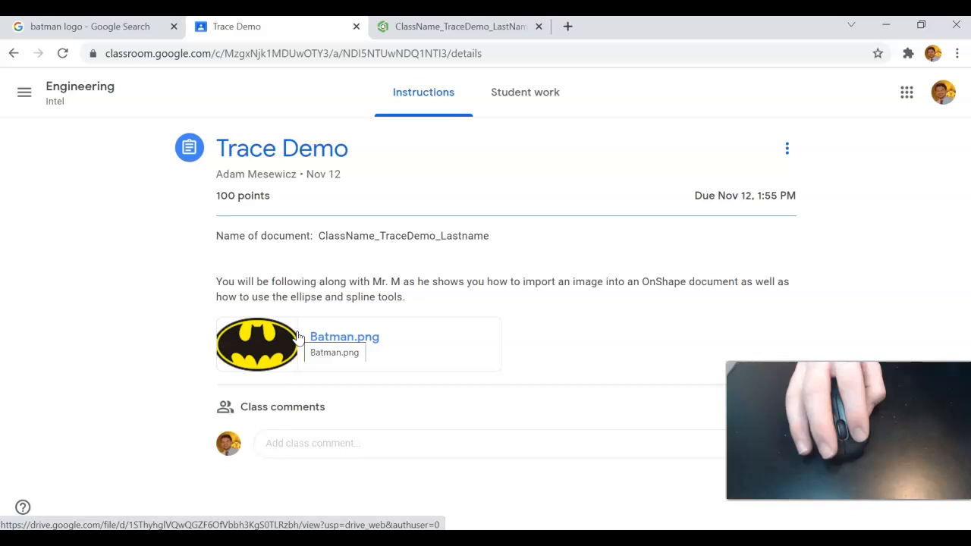
click(107, 27)
scroll(349, 334, up, 3)
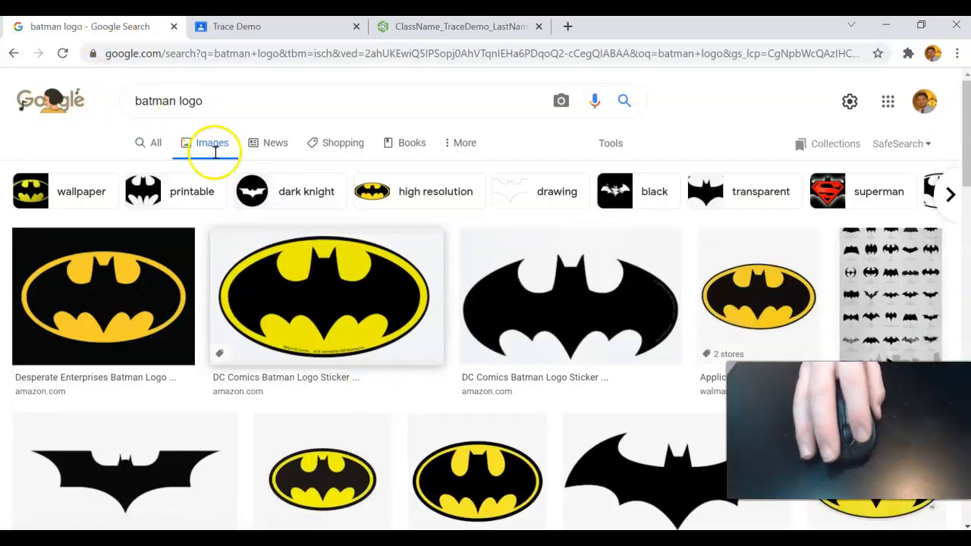
scroll(326, 311, down, 1)
scroll(433, 427, down, 3)
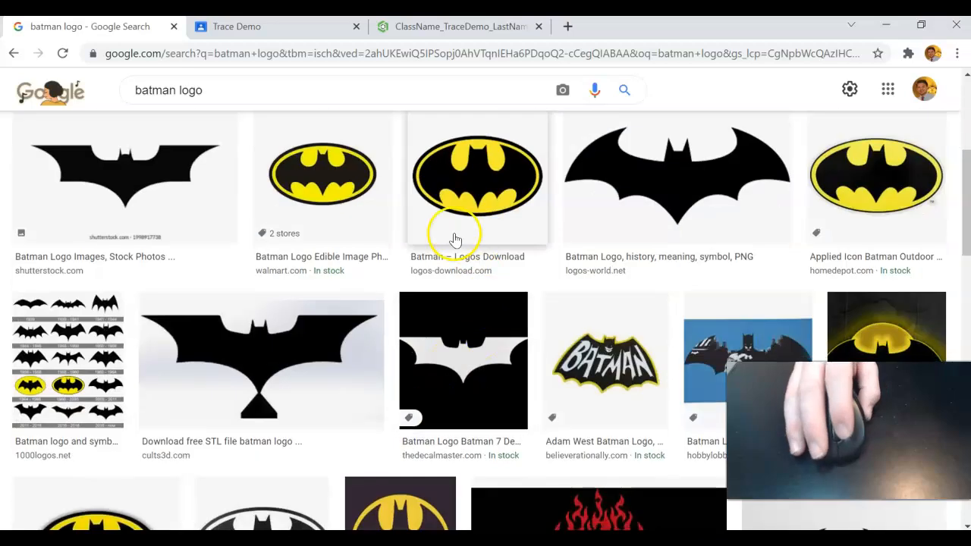
scroll(422, 284, up, 1)
scroll(423, 284, up, 1)
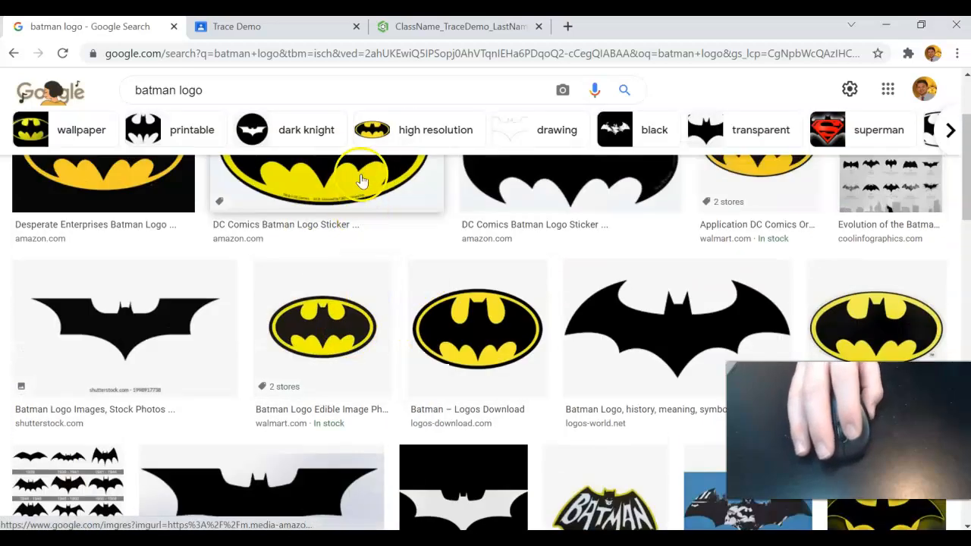
- Open the Trace Demo assignment's Batman.png attachment in a new window and download it
click(301, 31)
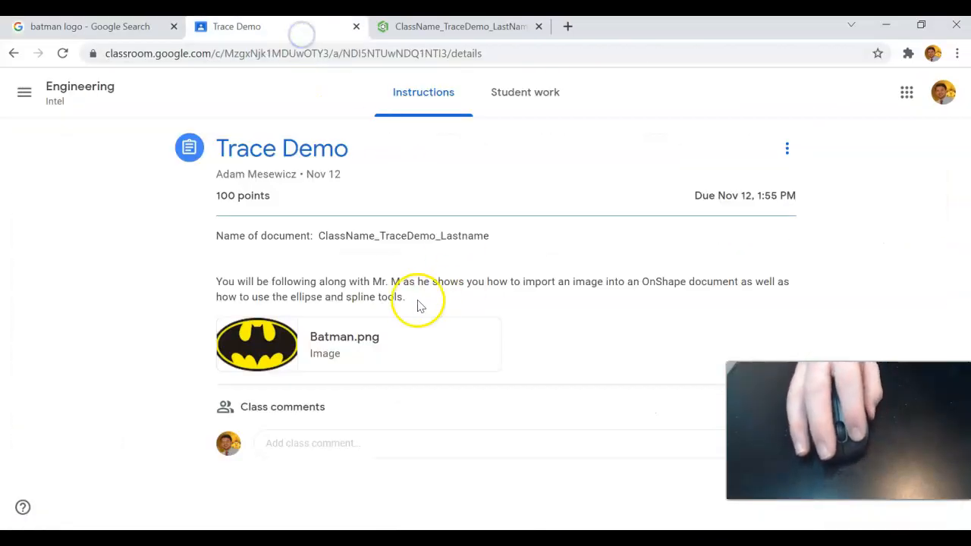
click(367, 334)
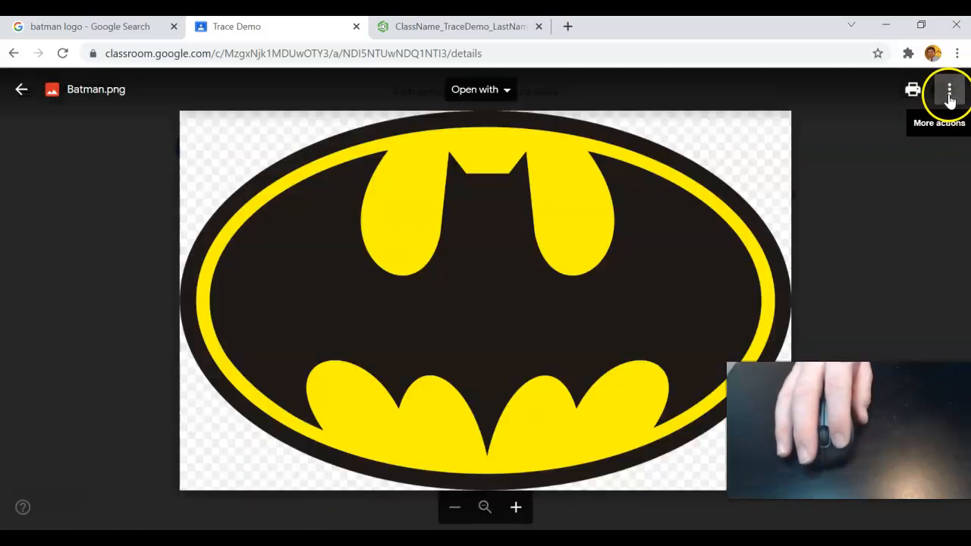
click(949, 92)
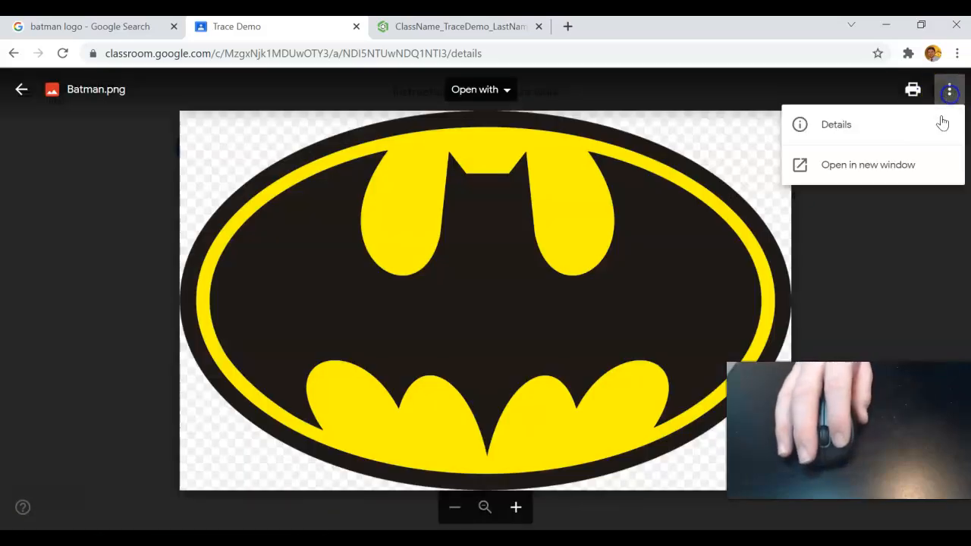
click(895, 162)
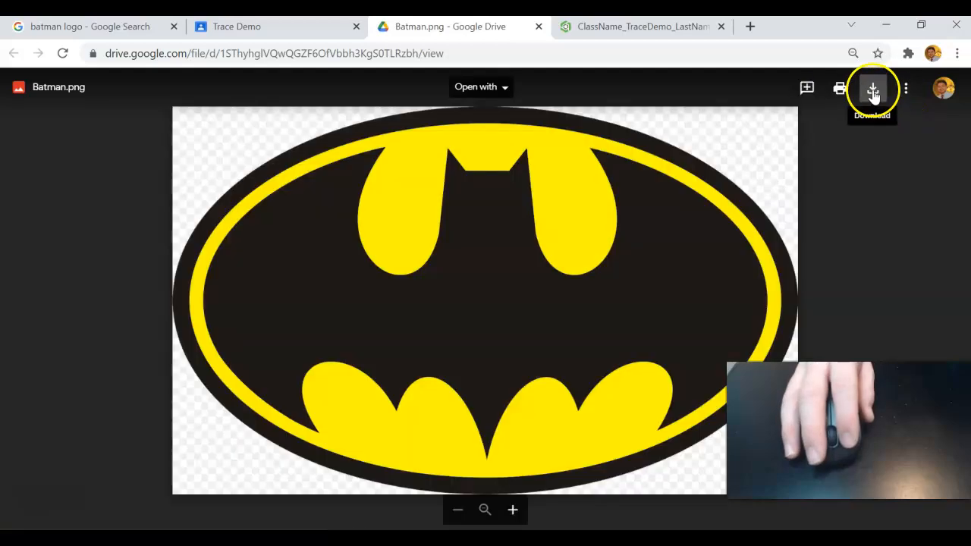
click(873, 91)
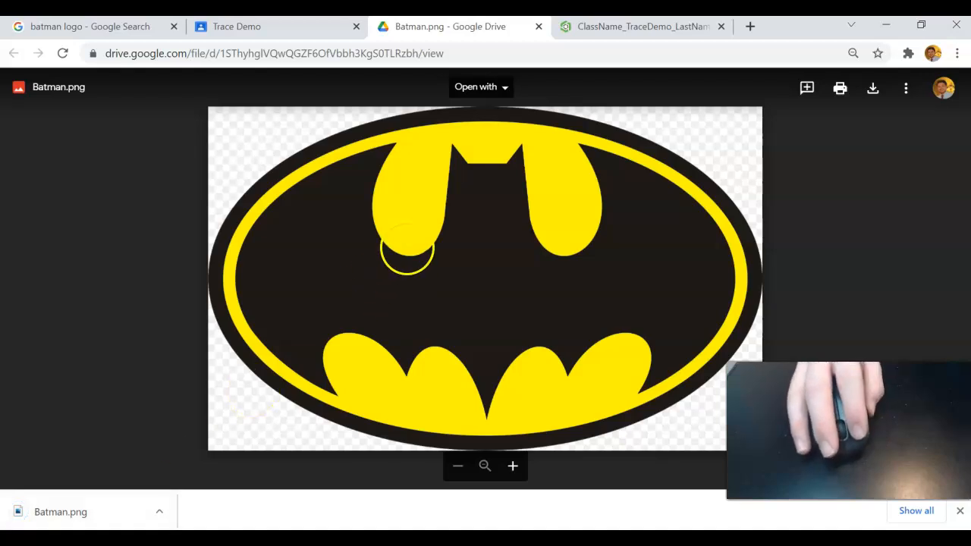
- Switch to Onshape, import the Batman image from the Desktop into the document and view the imported image
click(606, 29)
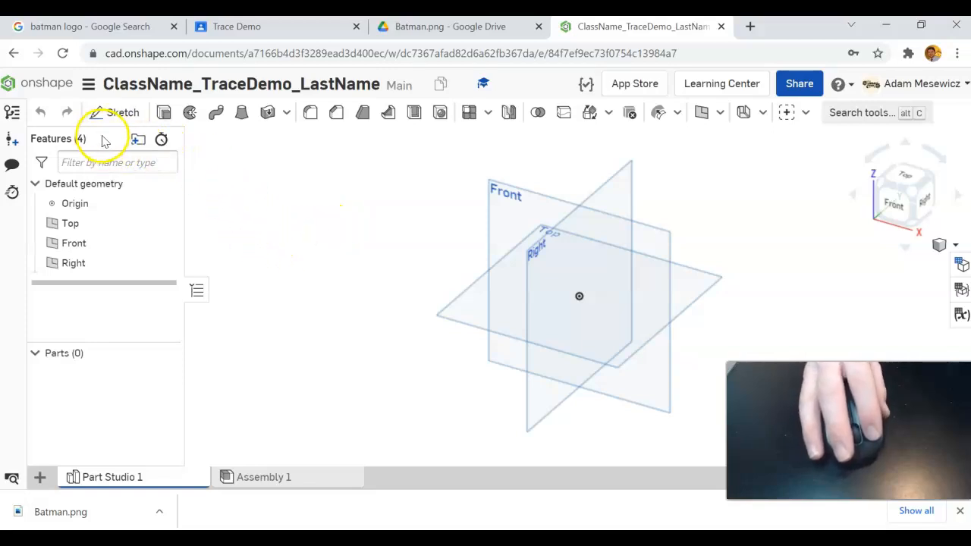
click(41, 477)
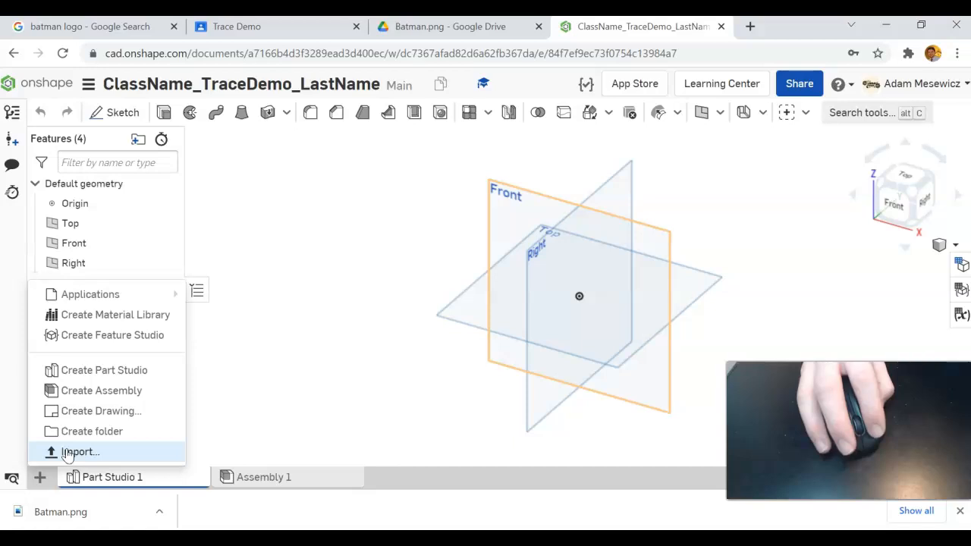
click(69, 453)
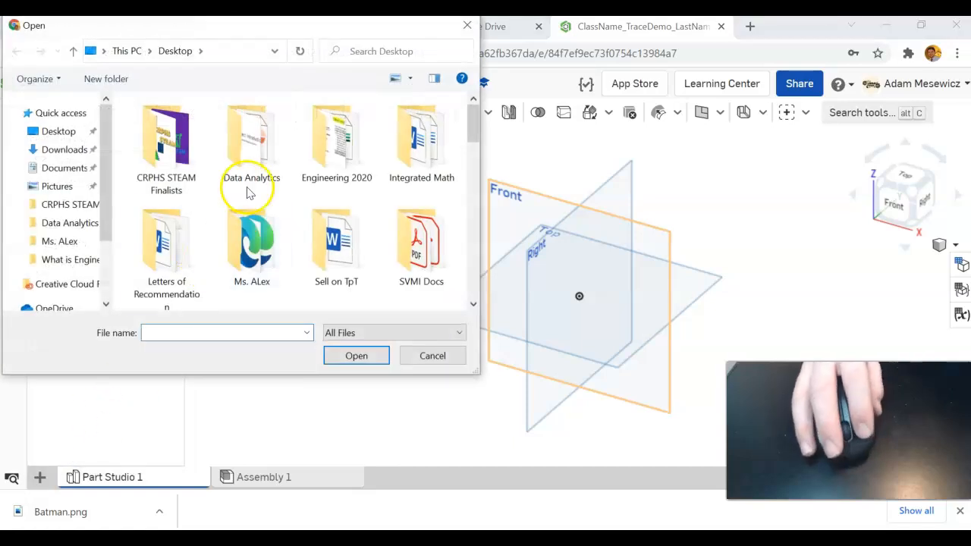
scroll(205, 165, down, 1)
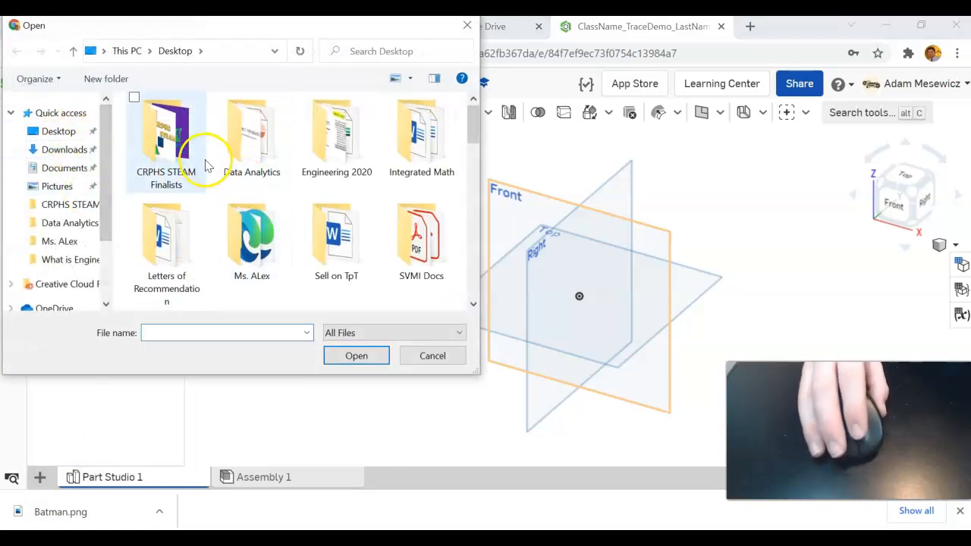
scroll(205, 165, down, 3)
click(256, 114)
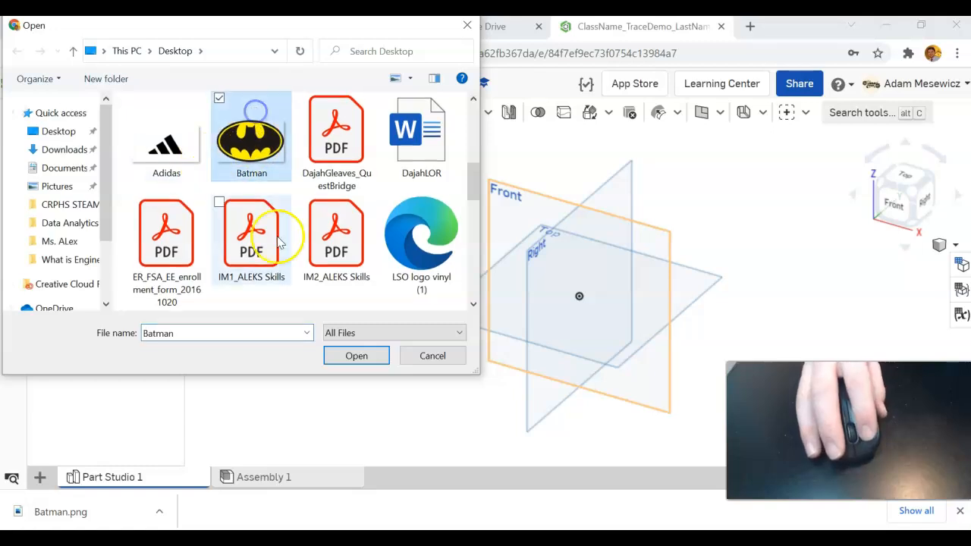
click(355, 358)
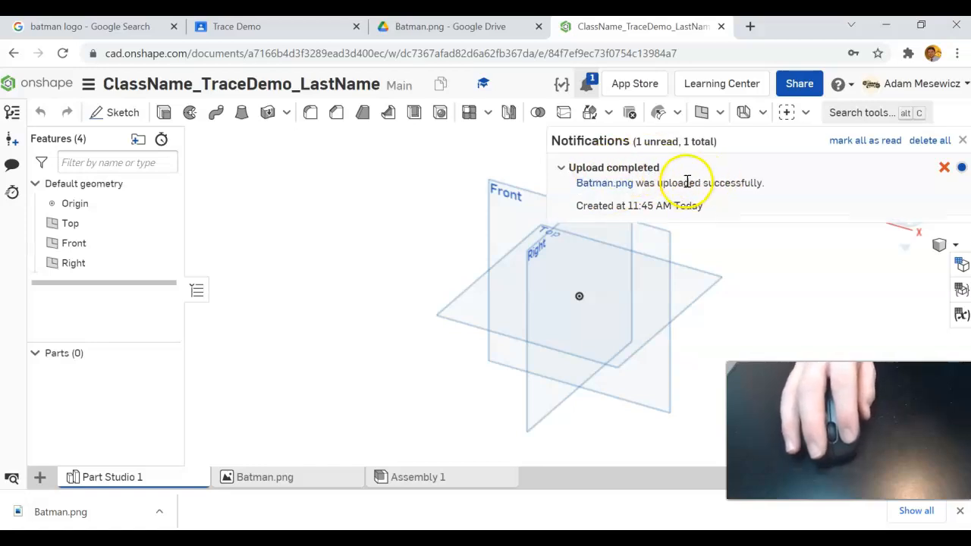
click(251, 479)
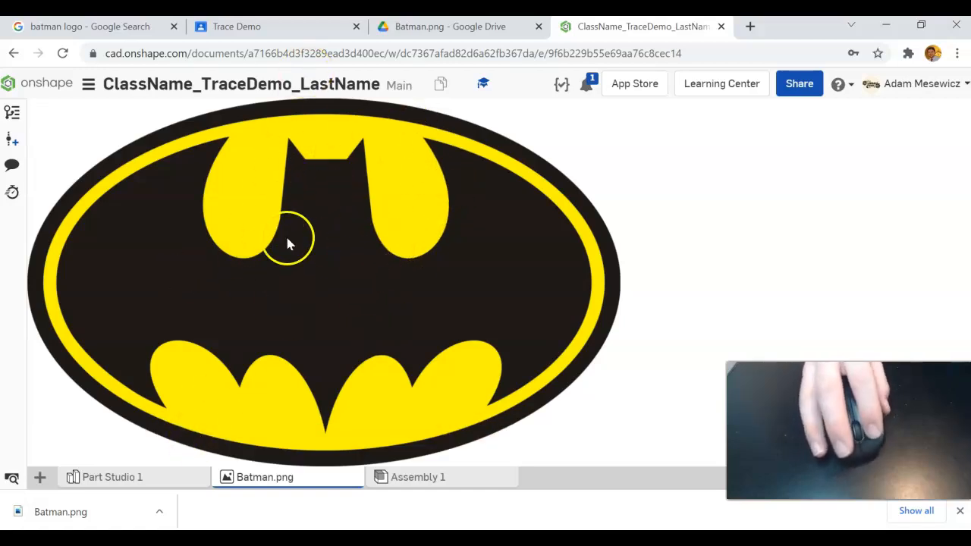
- Return to Part Studio 1, switch to the Top view and hide the Front plane, Right plane and origin
click(144, 476)
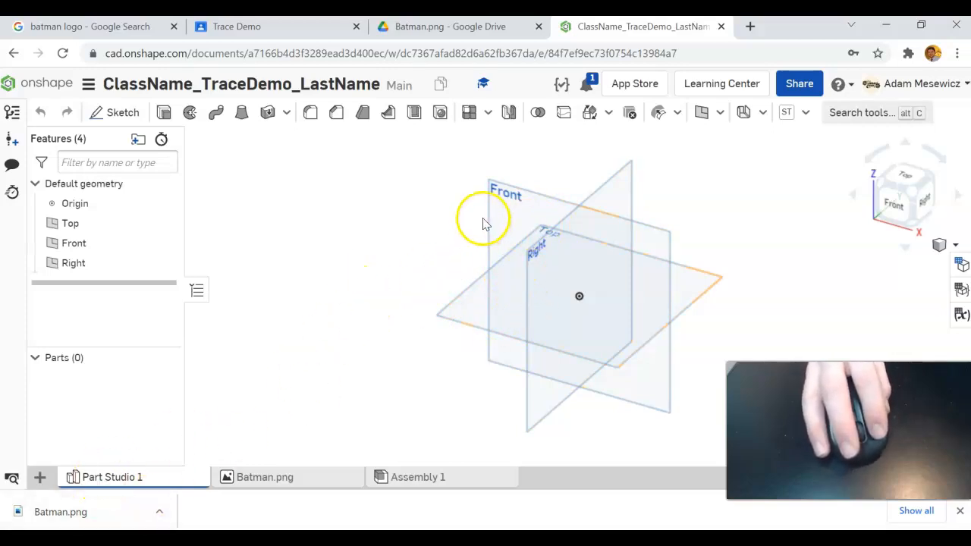
click(904, 178)
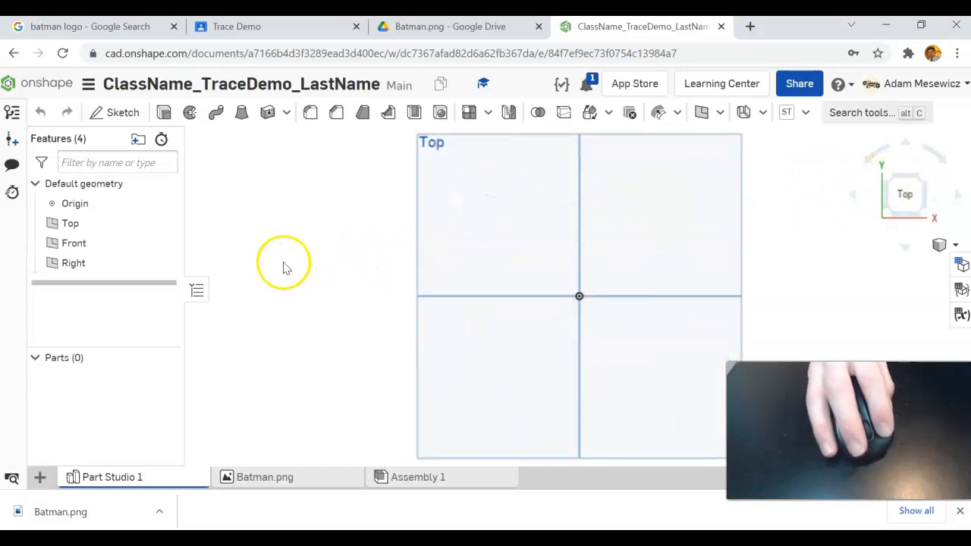
click(164, 242)
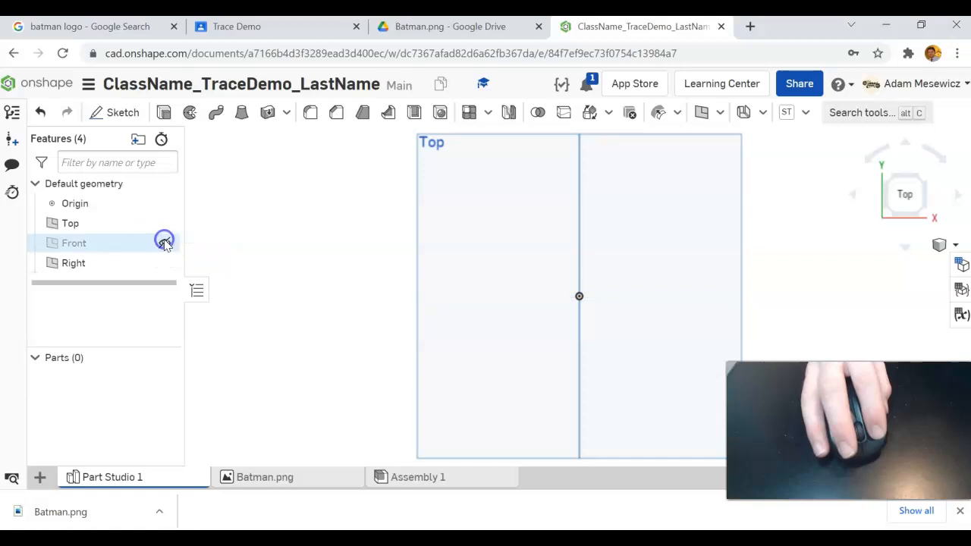
click(164, 262)
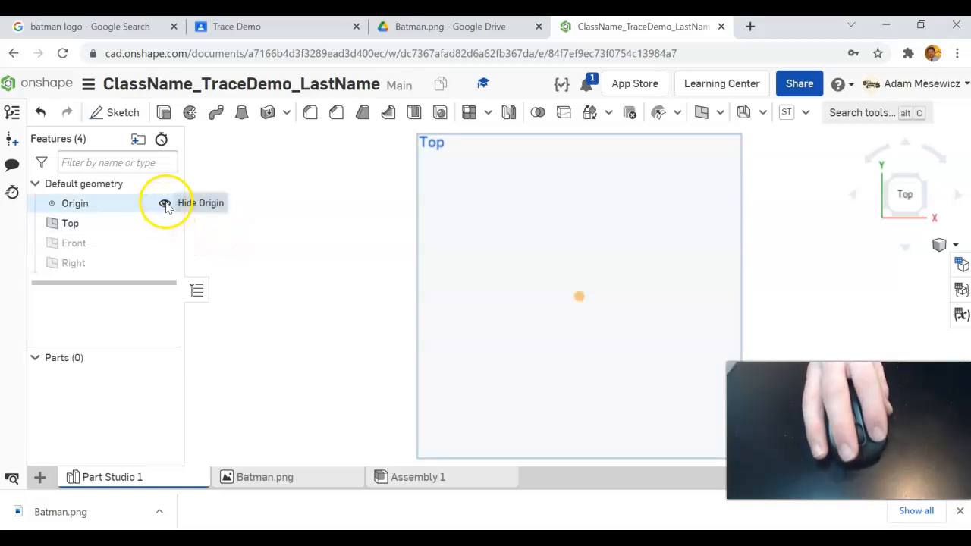
click(164, 205)
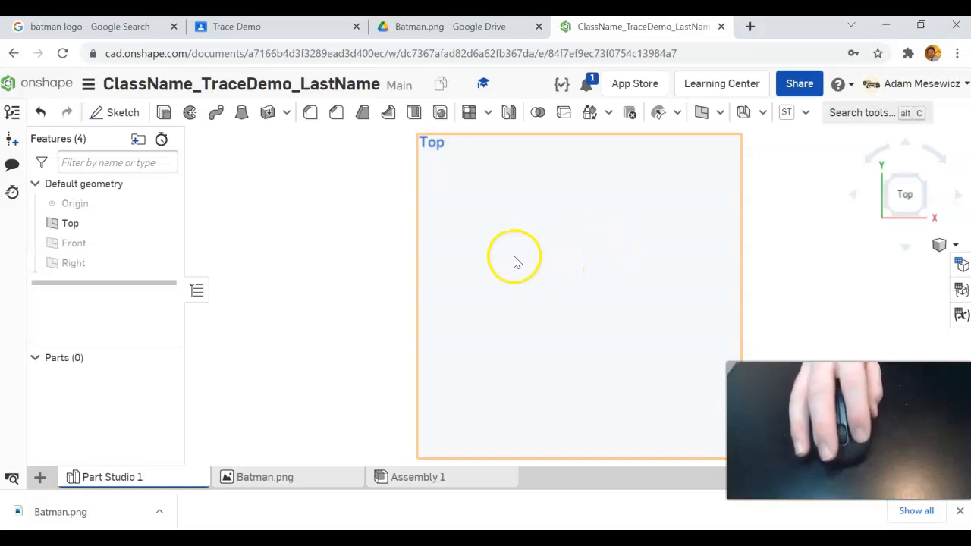
- Insert Batman.png into a new Top plane sketch, about 129 mm wide over the plane's upper part, and finish the sketch
click(129, 112)
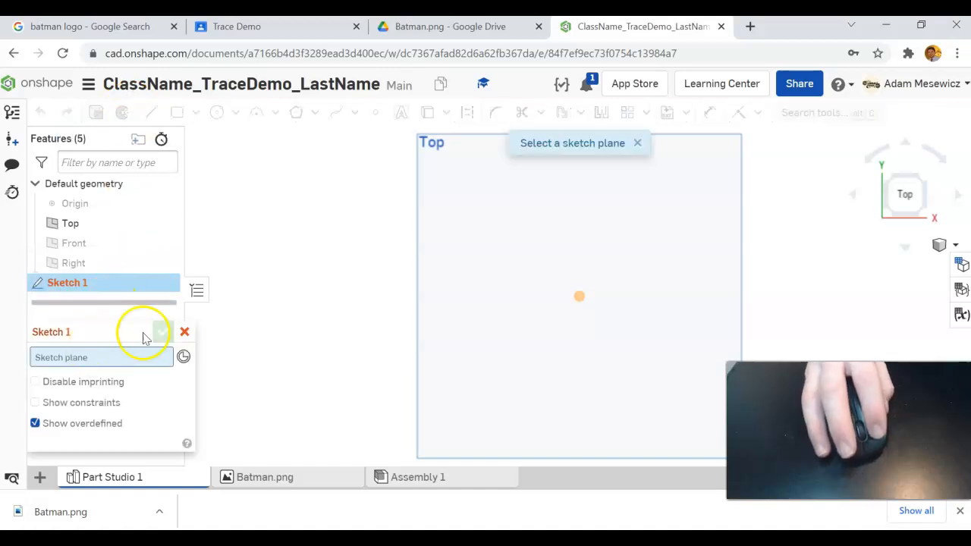
click(492, 181)
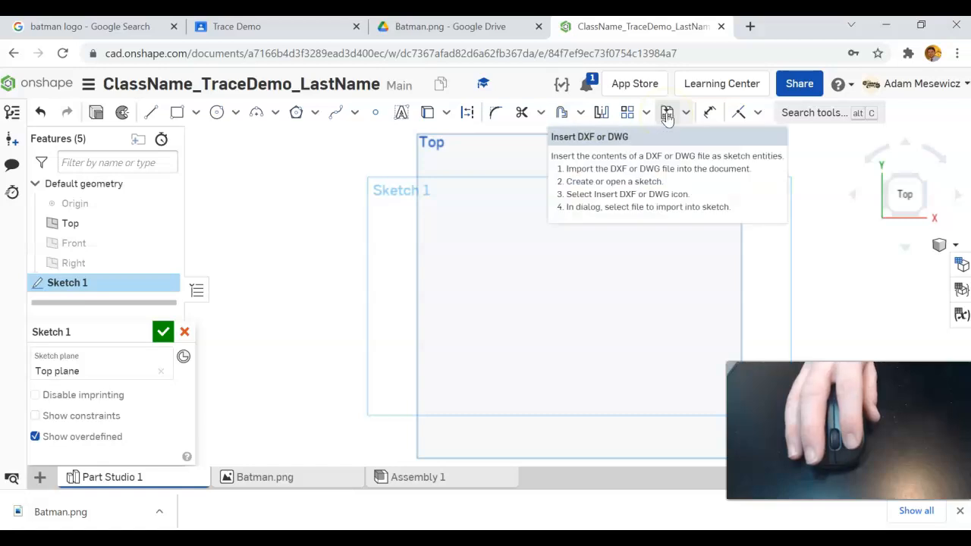
click(687, 123)
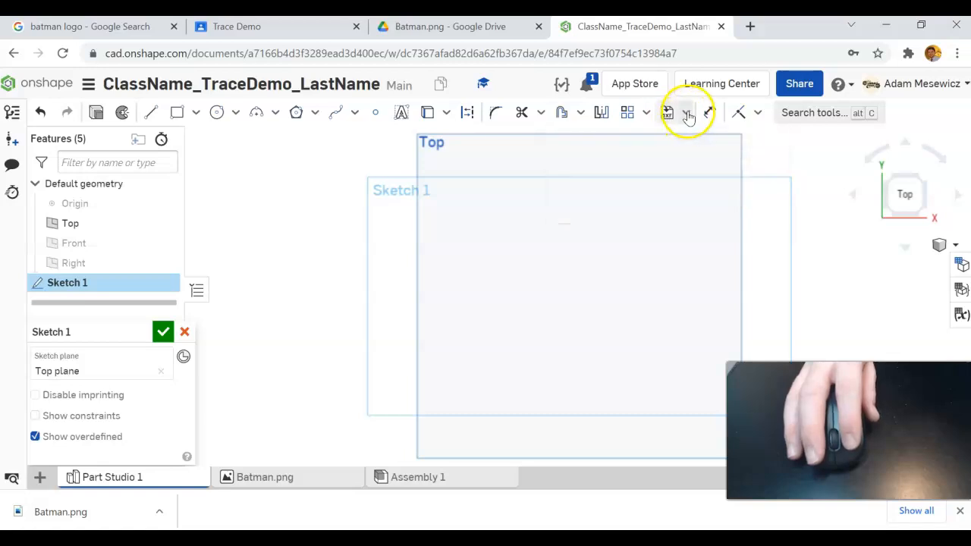
click(687, 114)
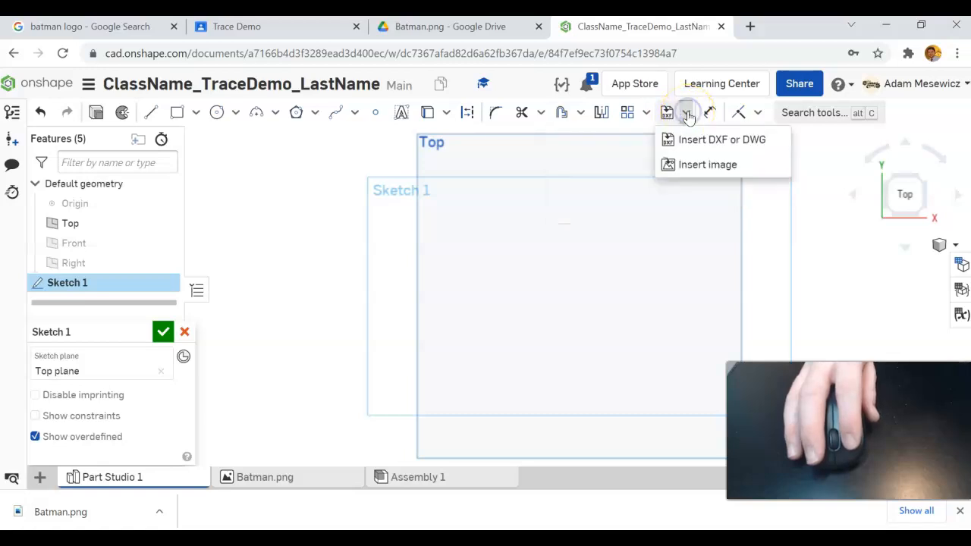
click(693, 164)
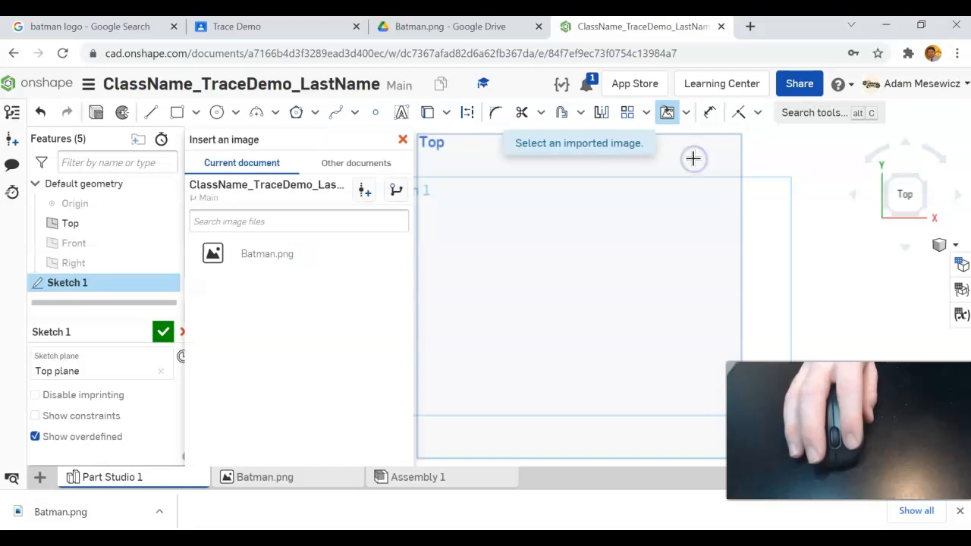
drag(278, 251, 315, 248)
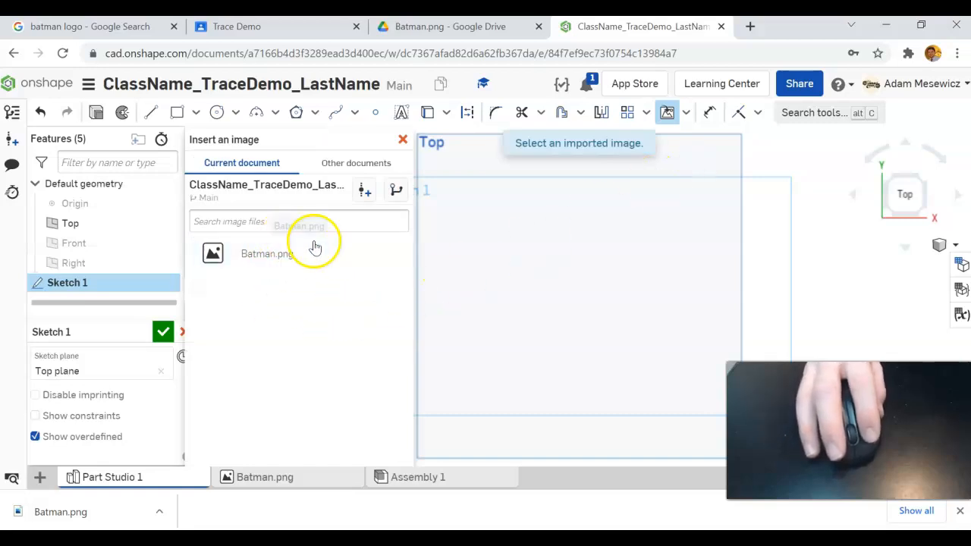
click(262, 256)
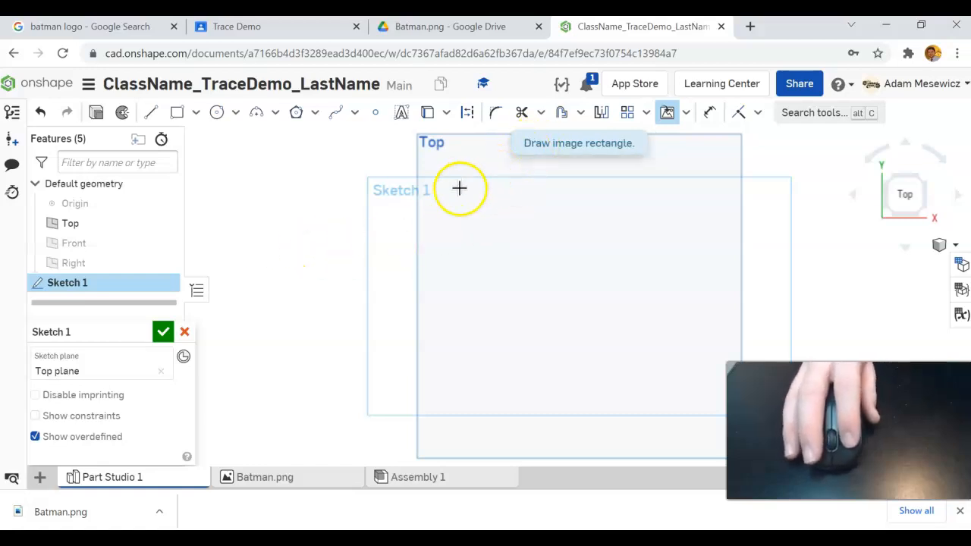
drag(469, 200, 642, 356)
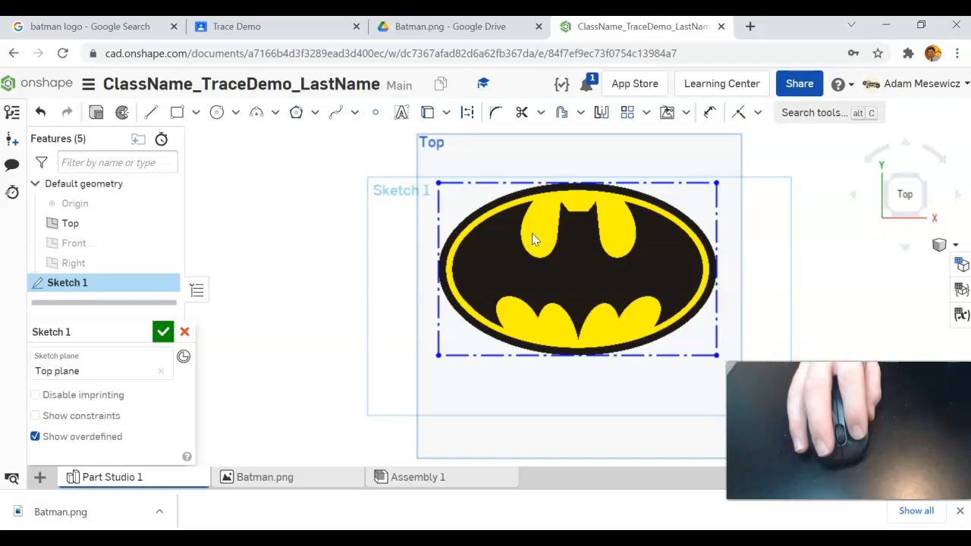
click(161, 332)
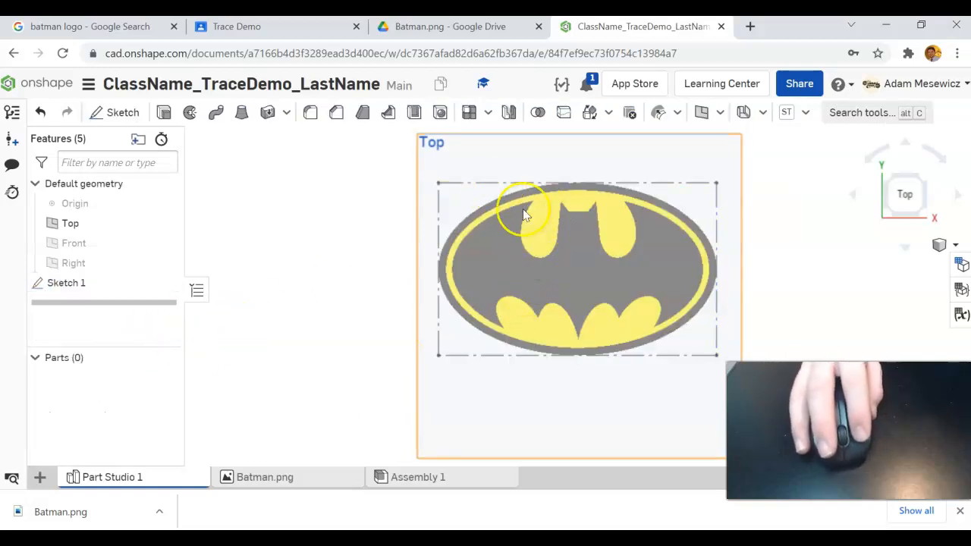
- Rename the sketch holding the Batman picture as Image
right_click(79, 288)
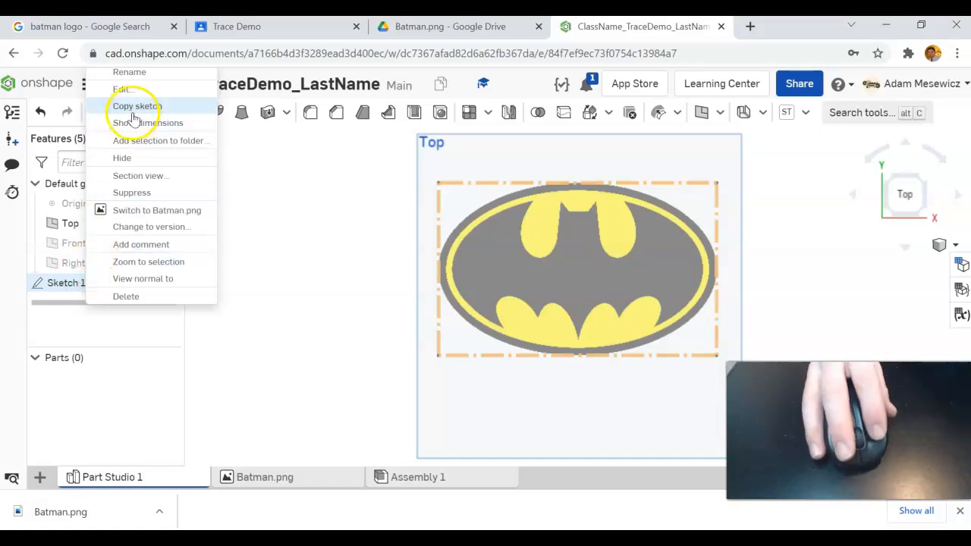
click(147, 72)
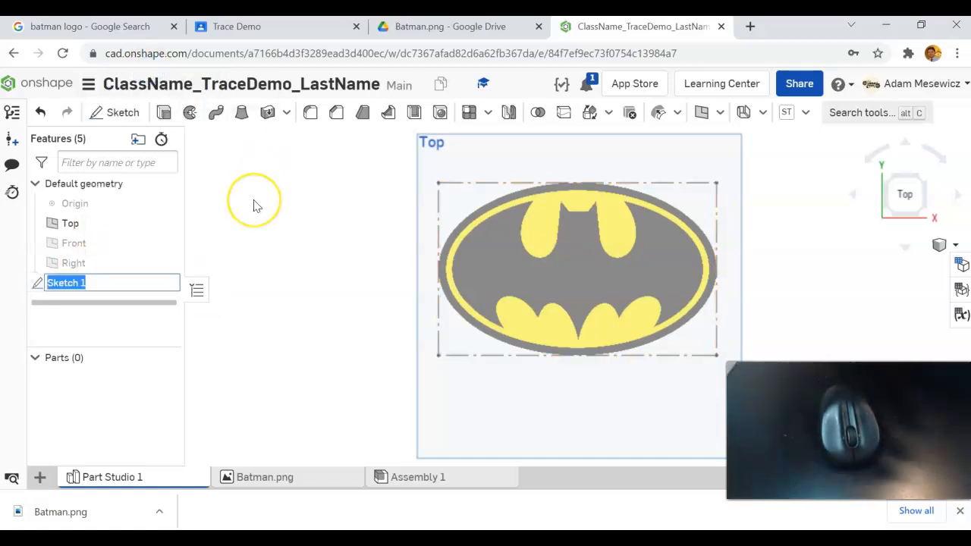
text(Image)
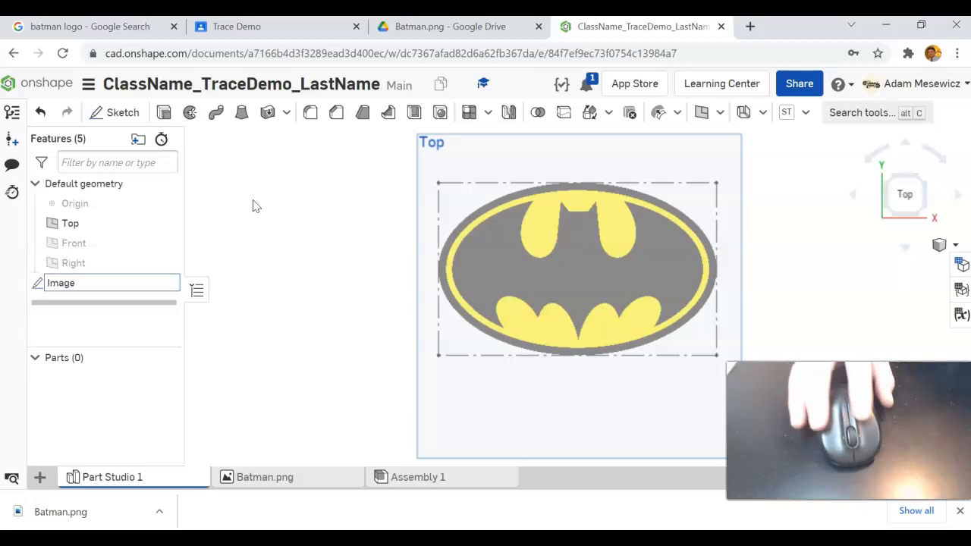
click(255, 205)
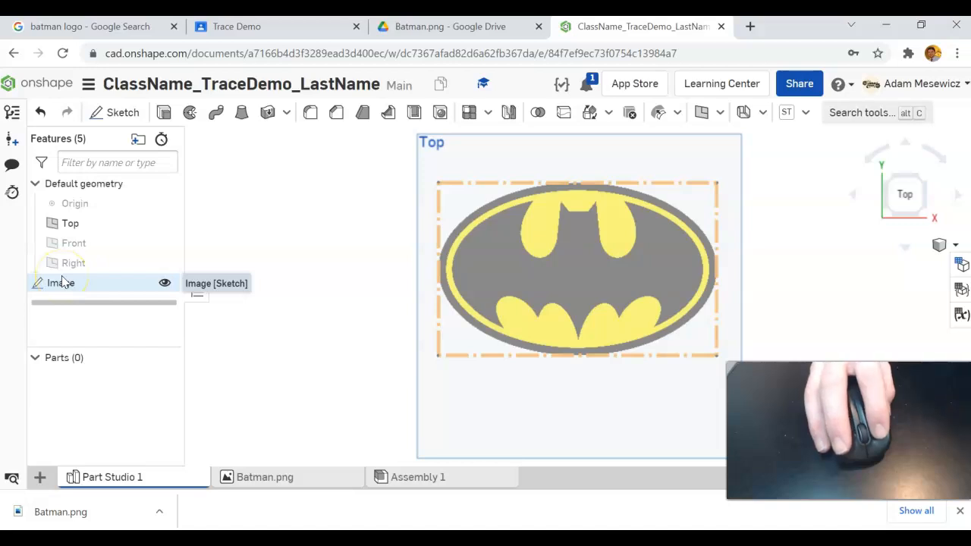
- Start a separate tracing sketch on the Top plane over the Batman image
click(124, 112)
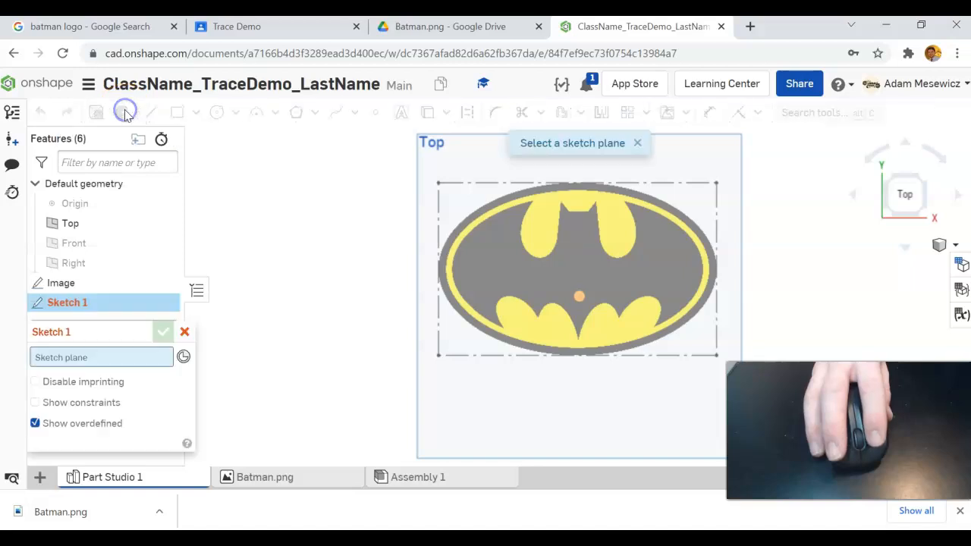
click(464, 152)
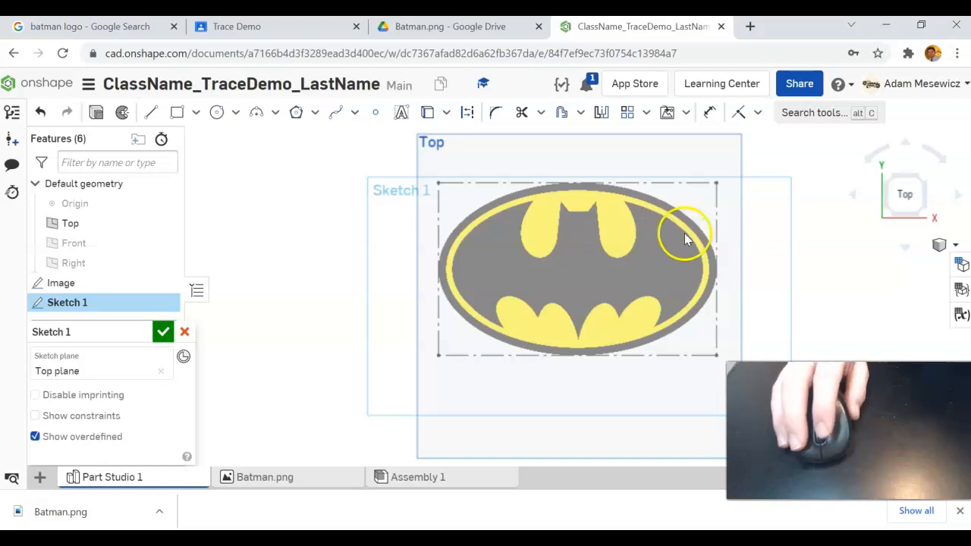
scroll(683, 233, up, 2)
scroll(682, 233, up, 1)
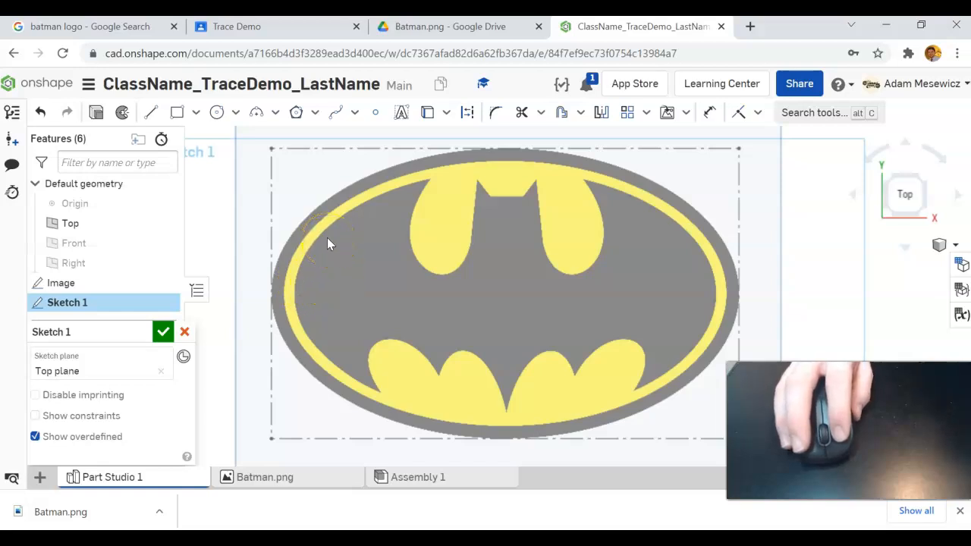
- Trace the logo's outer edge with an ellipse centred on the image, about 129 mm wide and matching the image's full height
click(237, 113)
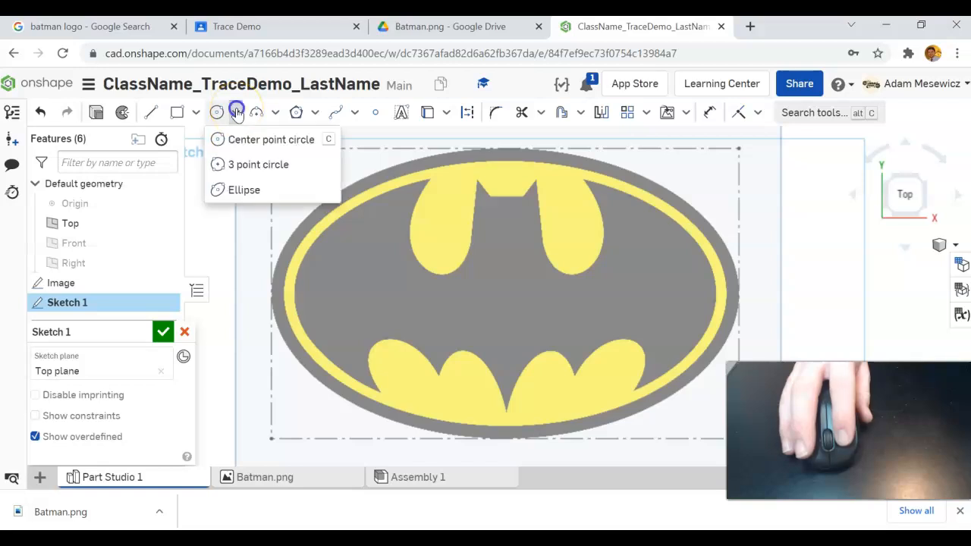
click(247, 189)
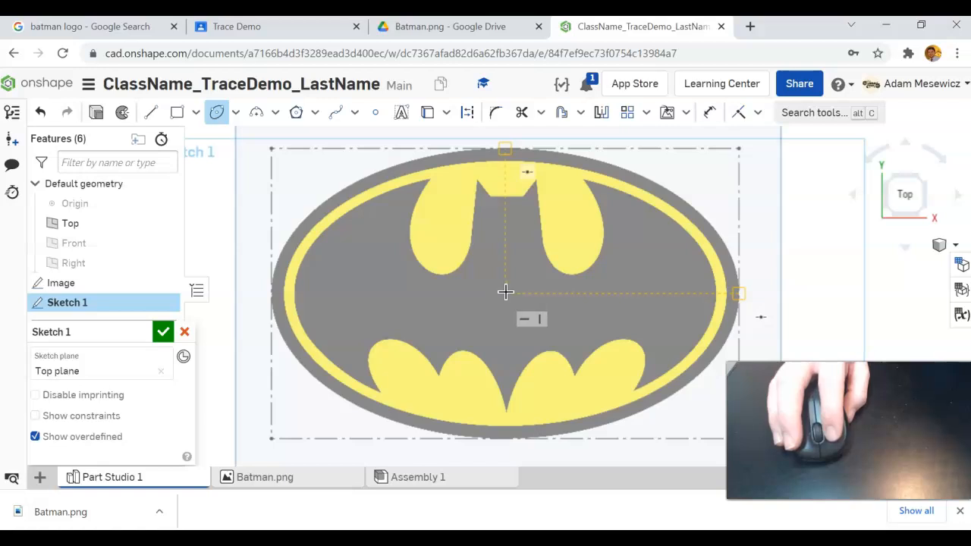
mouse_move(505, 291)
mouse_down()
mouse_move(461, 281)
mouse_move(407, 292)
mouse_move(281, 289)
mouse_move(275, 297)
mouse_up()
scroll(272, 292, up, 5)
scroll(275, 297, up, 4)
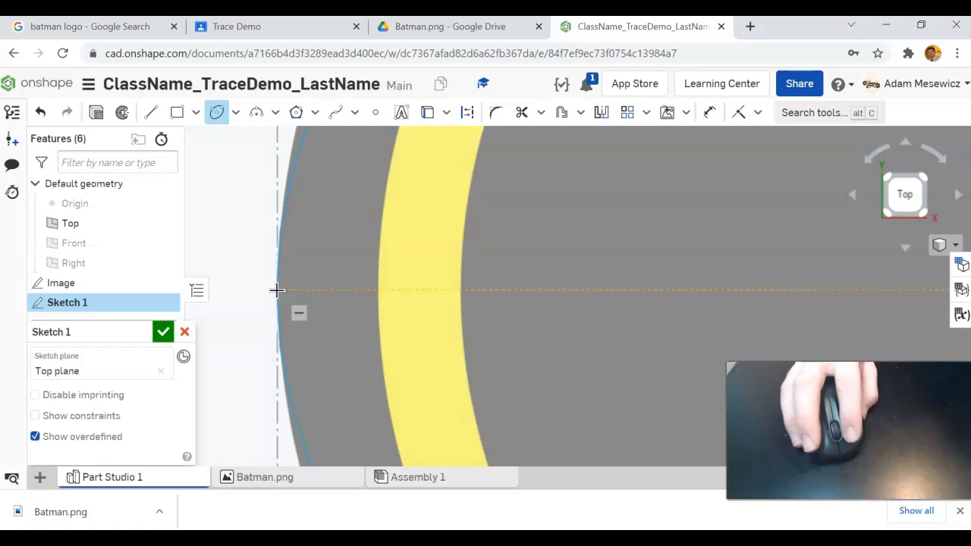
scroll(436, 310, down, 3)
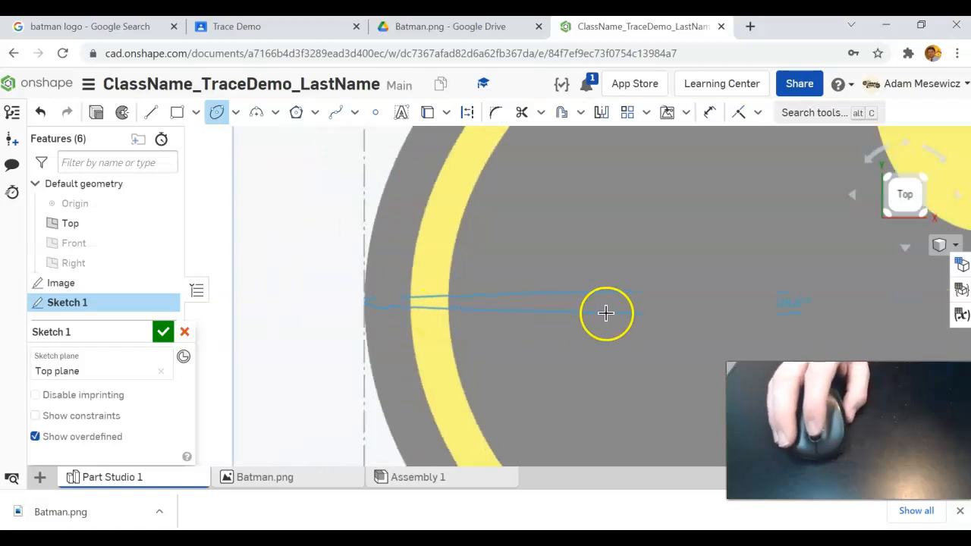
scroll(625, 339, down, 3)
scroll(251, 212, down, 5)
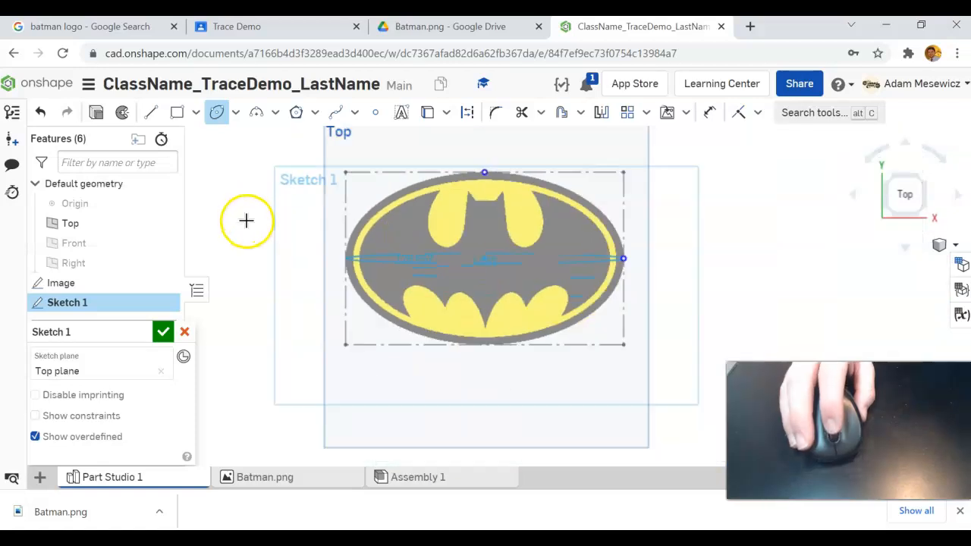
scroll(462, 339, up, 2)
scroll(462, 340, up, 3)
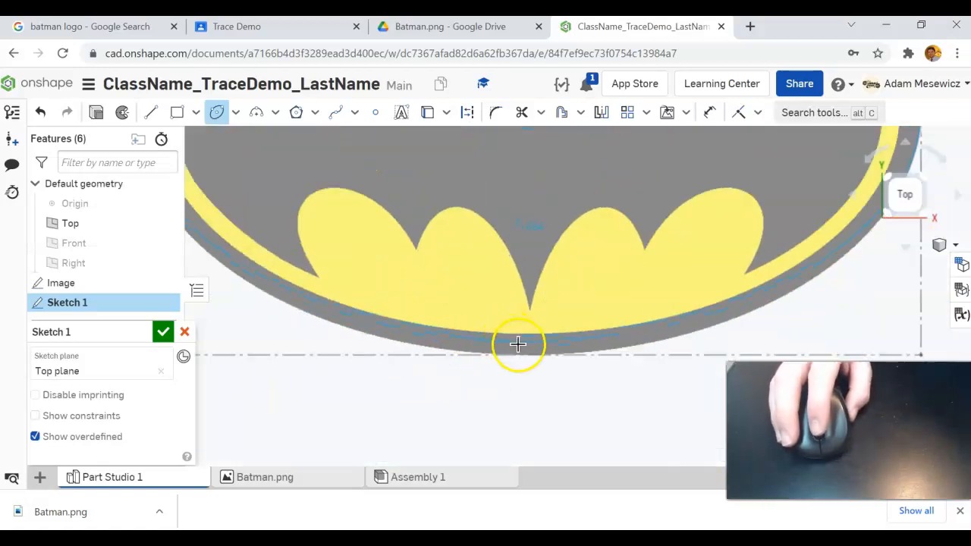
scroll(524, 352, up, 2)
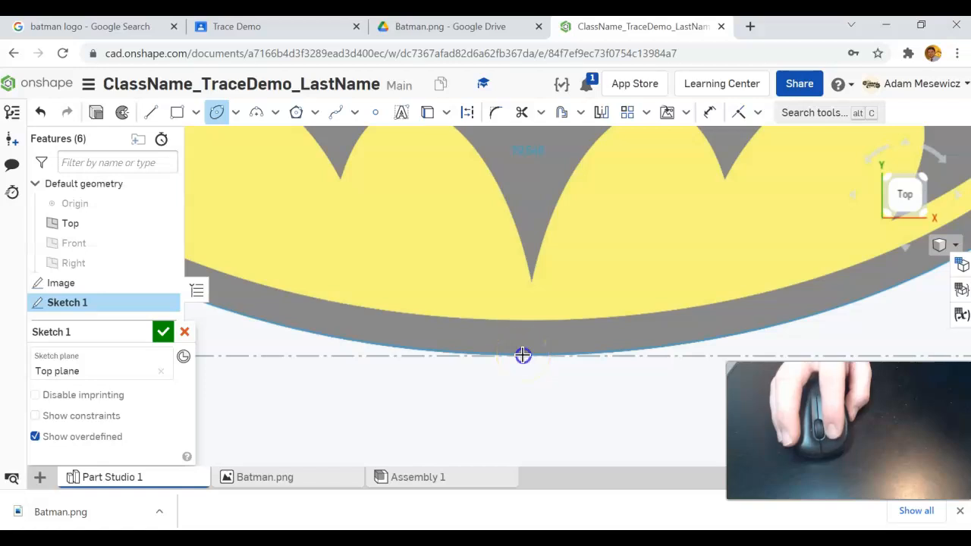
scroll(522, 355, down, 5)
scroll(520, 326, up, 2)
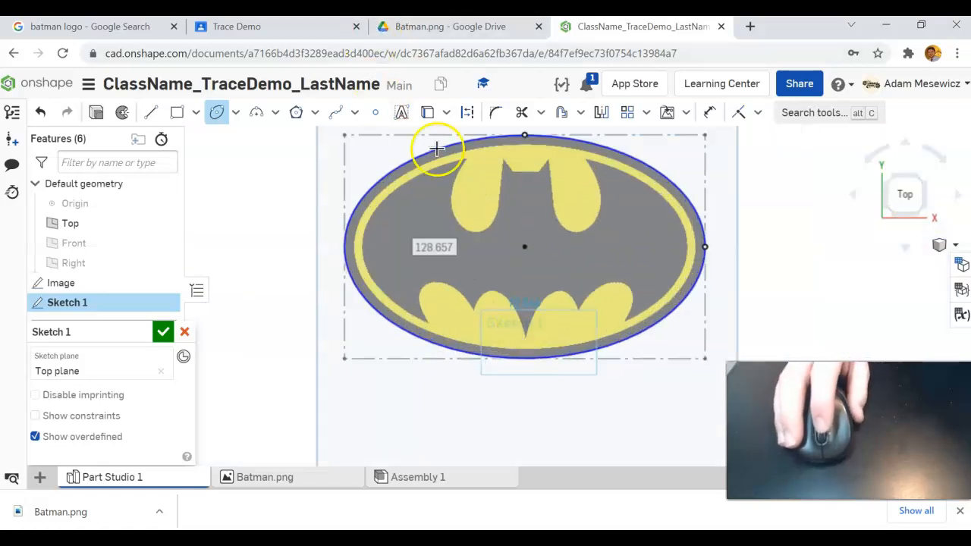
scroll(458, 144, up, 2)
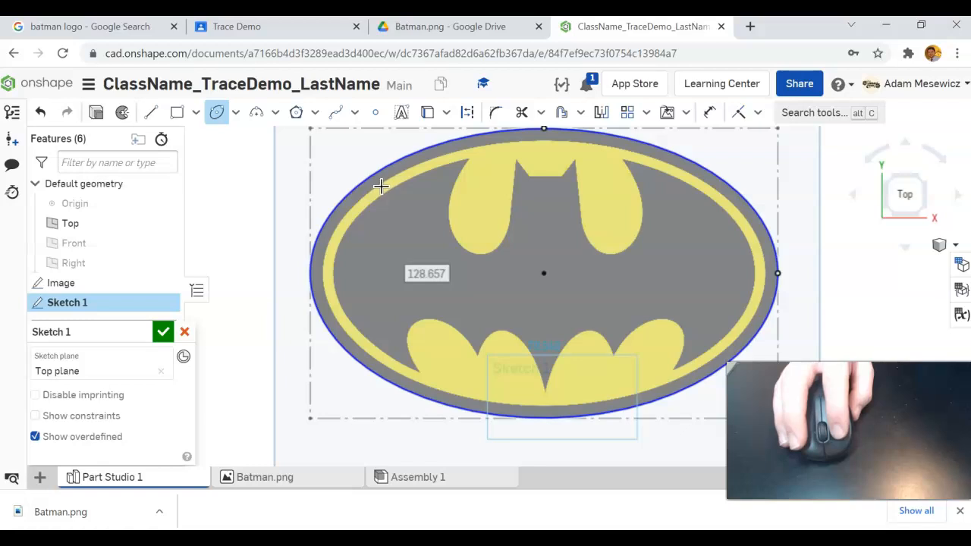
- Offset the outer ellipse inward by 3.3 mm to trace the inner edge of the logo's dark border
click(564, 112)
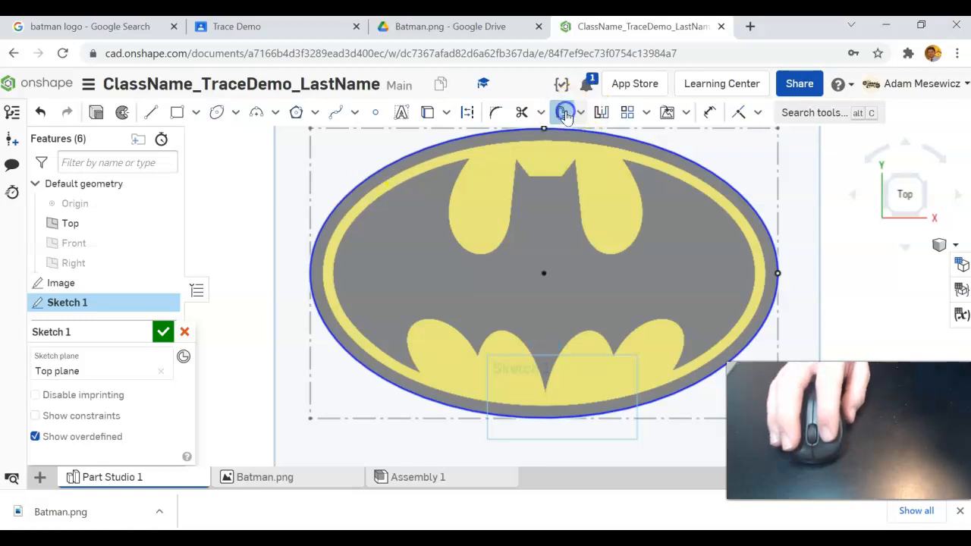
click(394, 159)
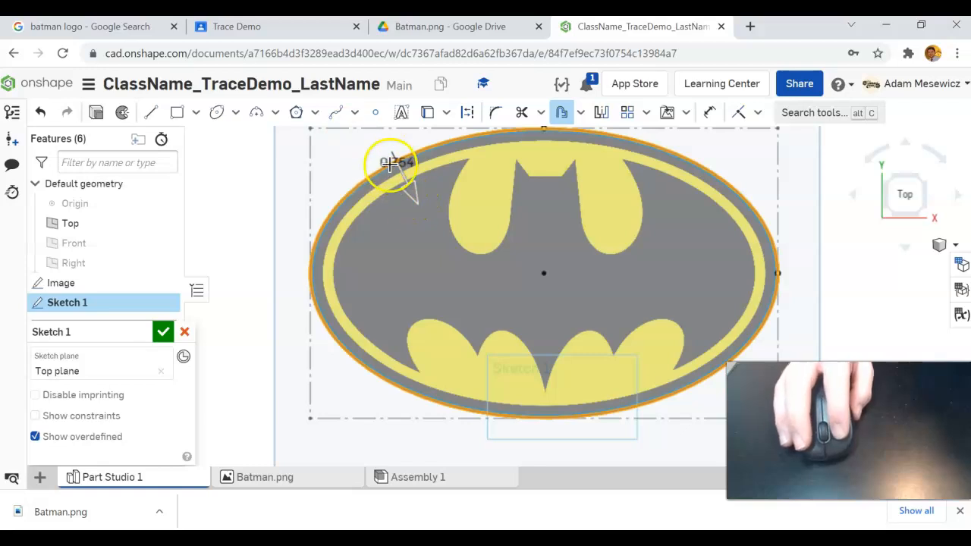
drag(412, 188, 403, 176)
scroll(384, 134, down, 3)
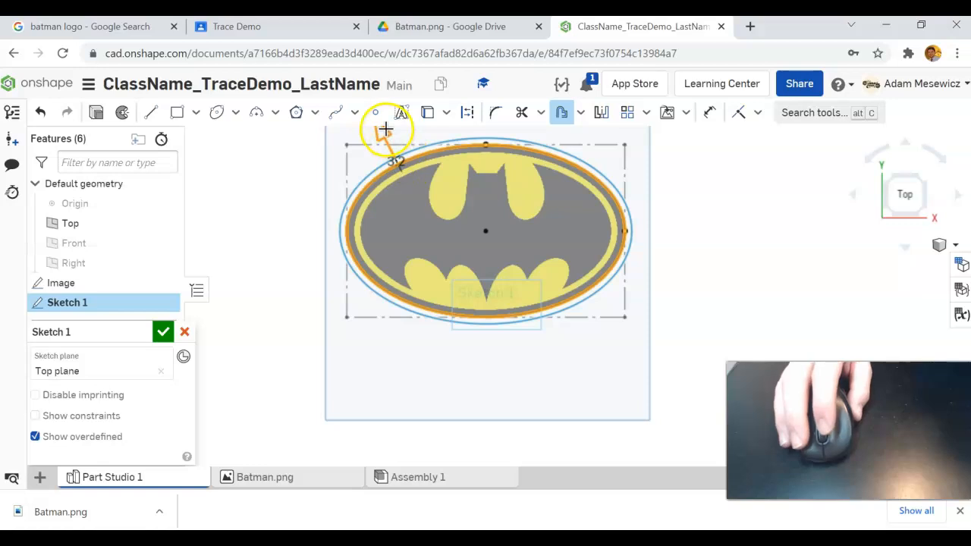
scroll(386, 135, up, 3)
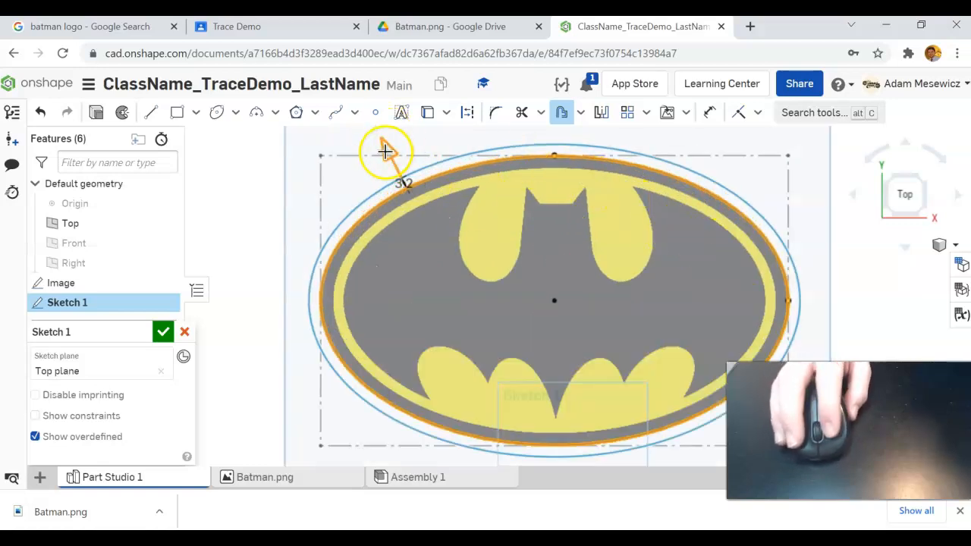
click(386, 148)
scroll(396, 171, up, 5)
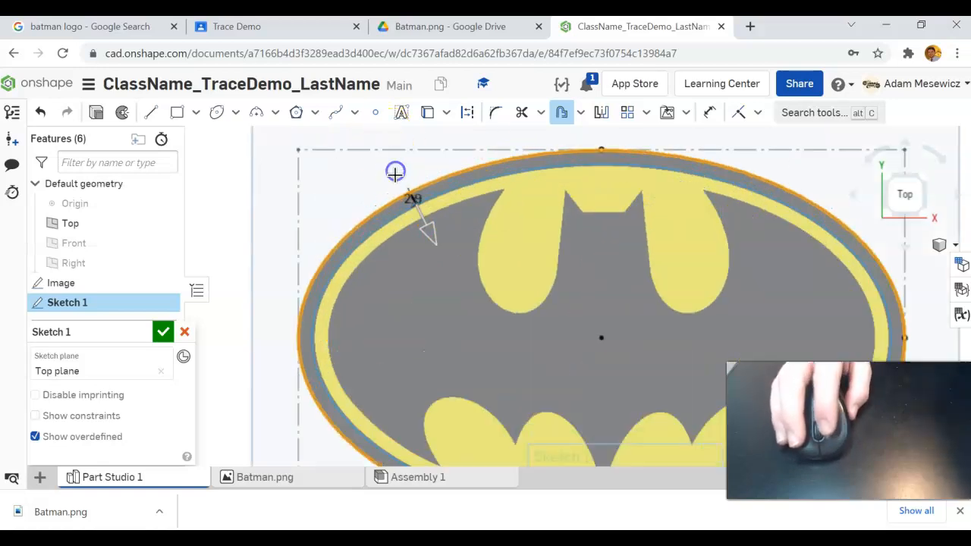
drag(436, 229, 435, 232)
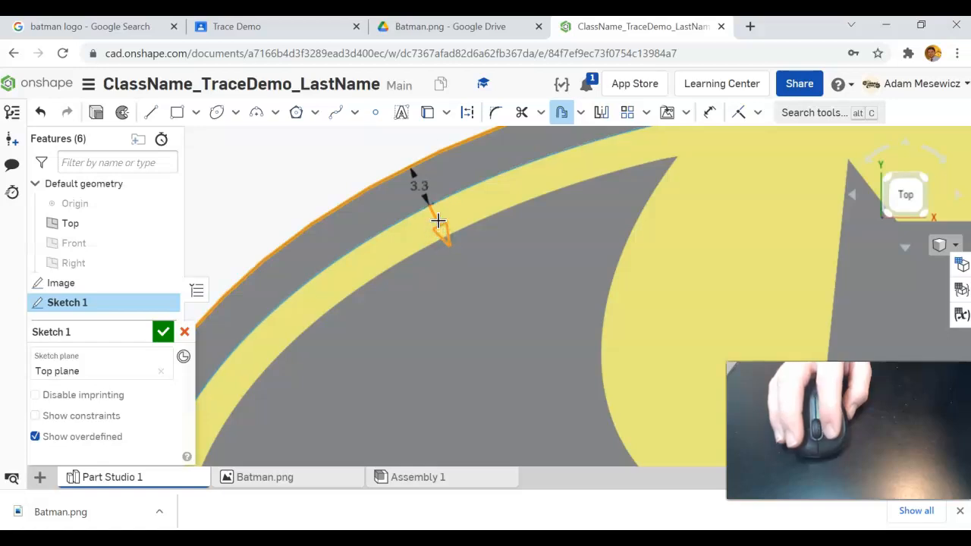
click(336, 166)
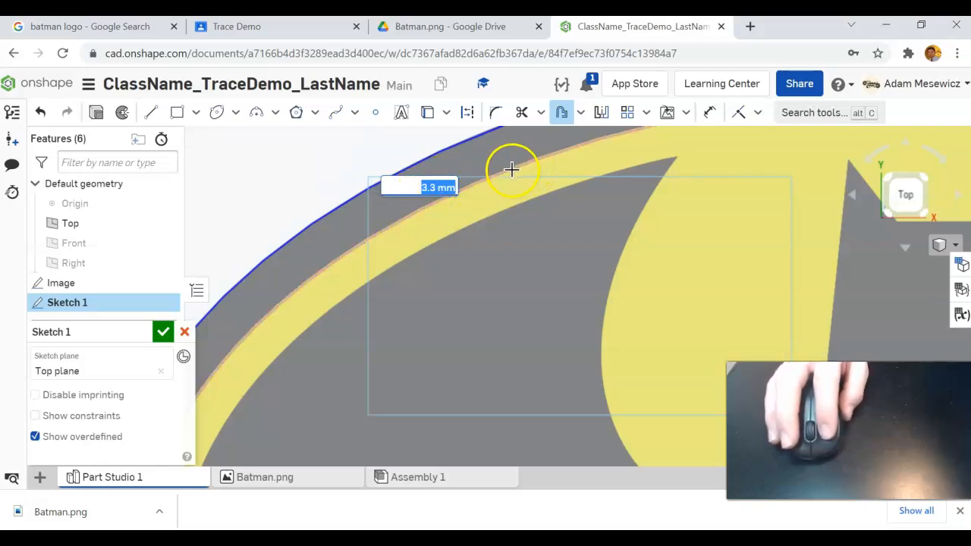
click(489, 160)
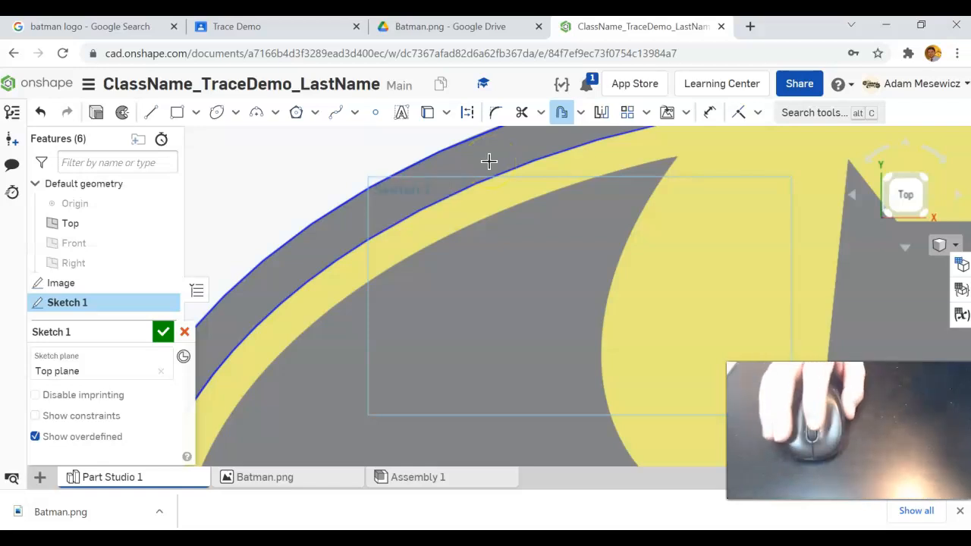
scroll(505, 196, down, 5)
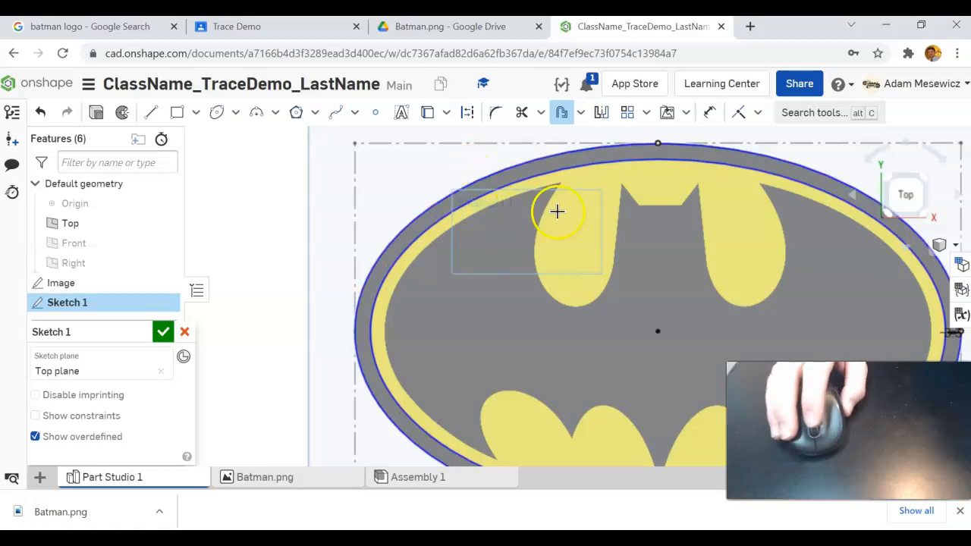
scroll(287, 225, down, 3)
scroll(499, 238, up, 2)
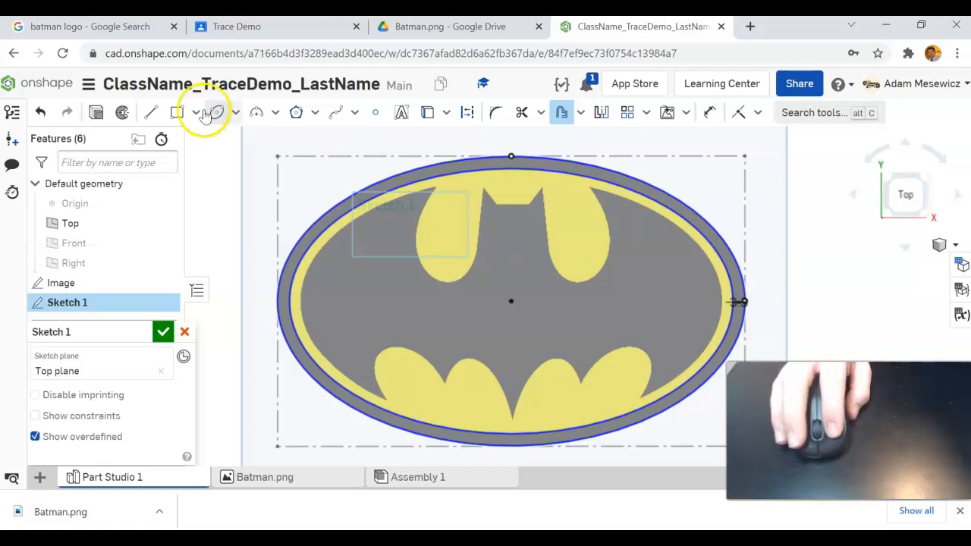
- Draw a vertical construction line down the logo's middle, from inside the top border to just below the lower centre tip
click(153, 112)
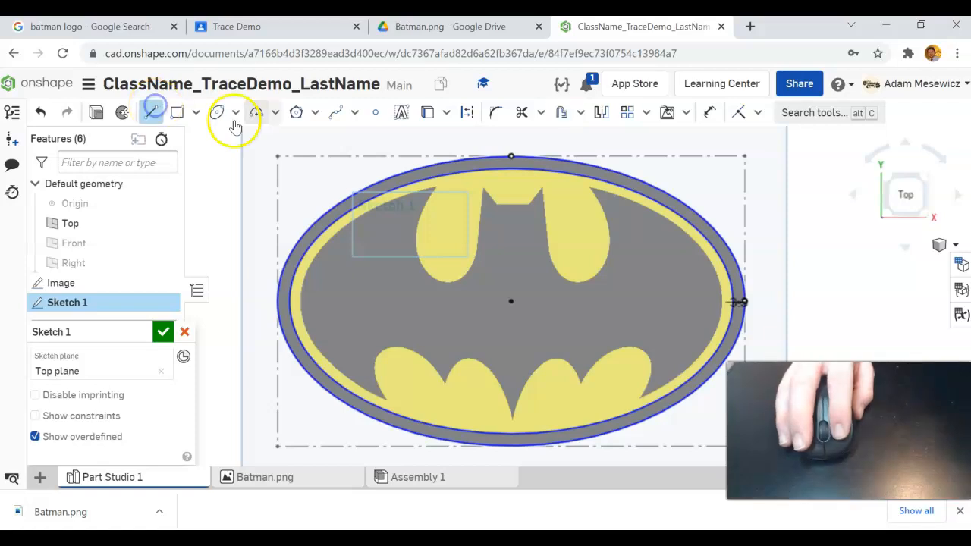
click(467, 115)
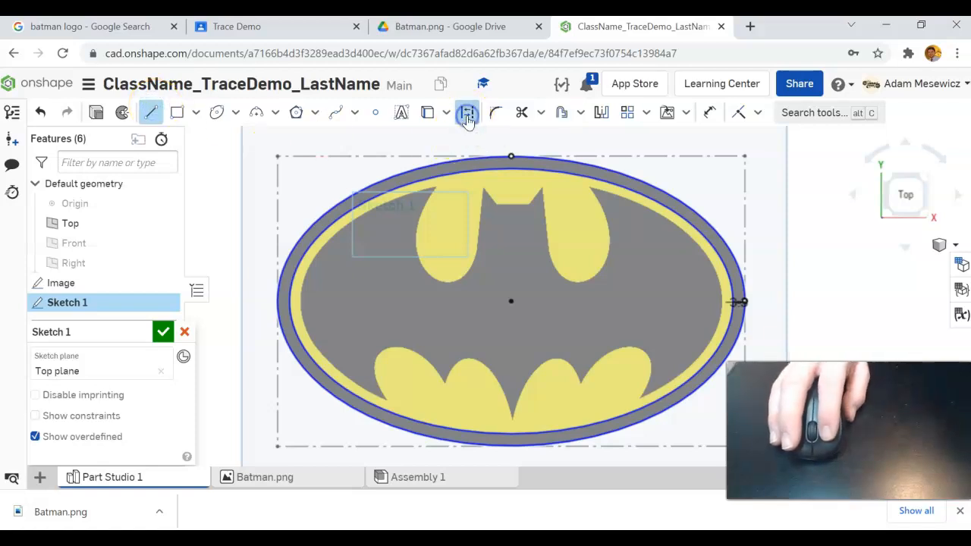
click(514, 175)
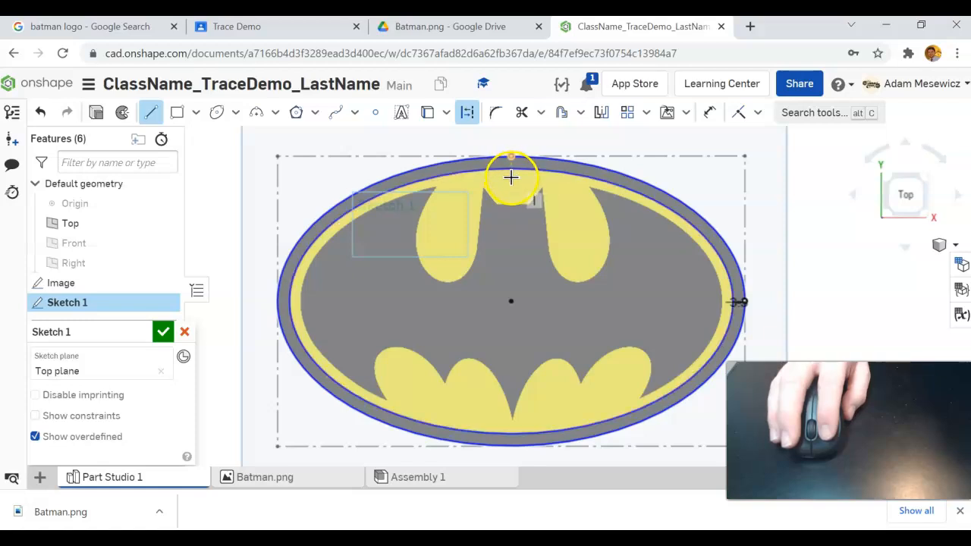
click(511, 157)
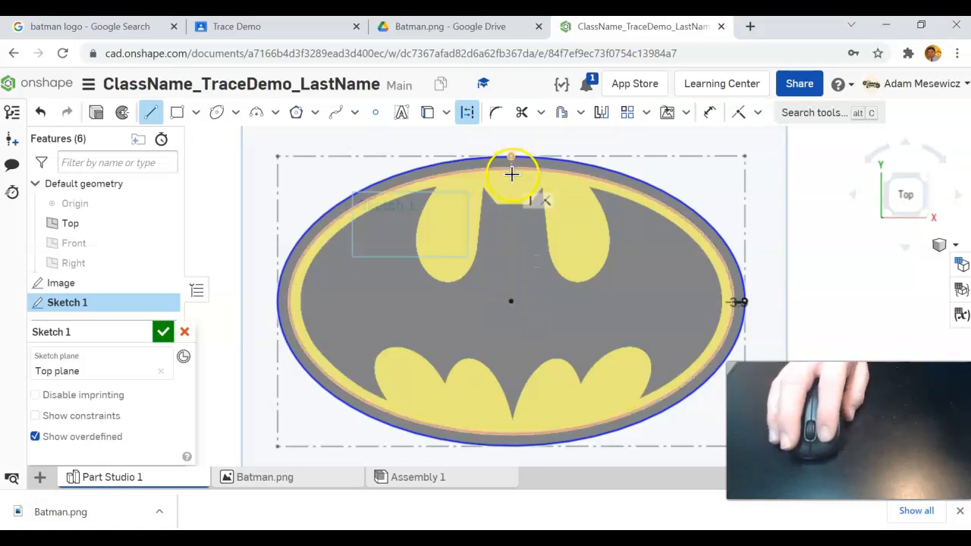
drag(511, 174, 510, 427)
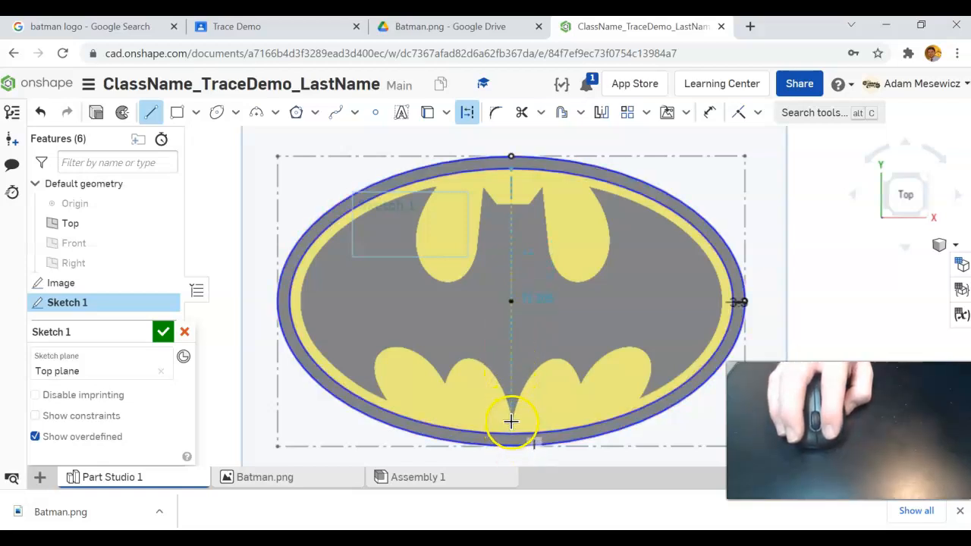
click(511, 424)
scroll(511, 424, up, 5)
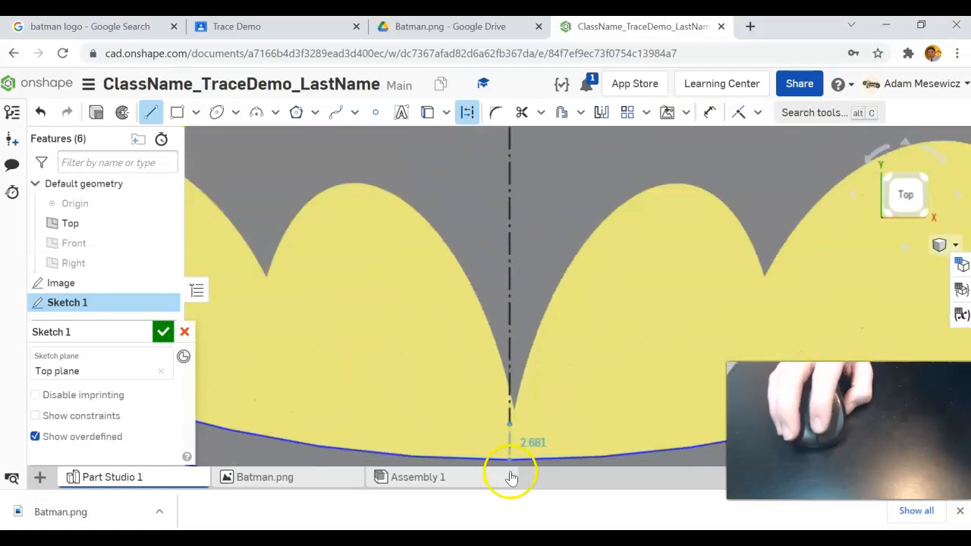
key(Escape)
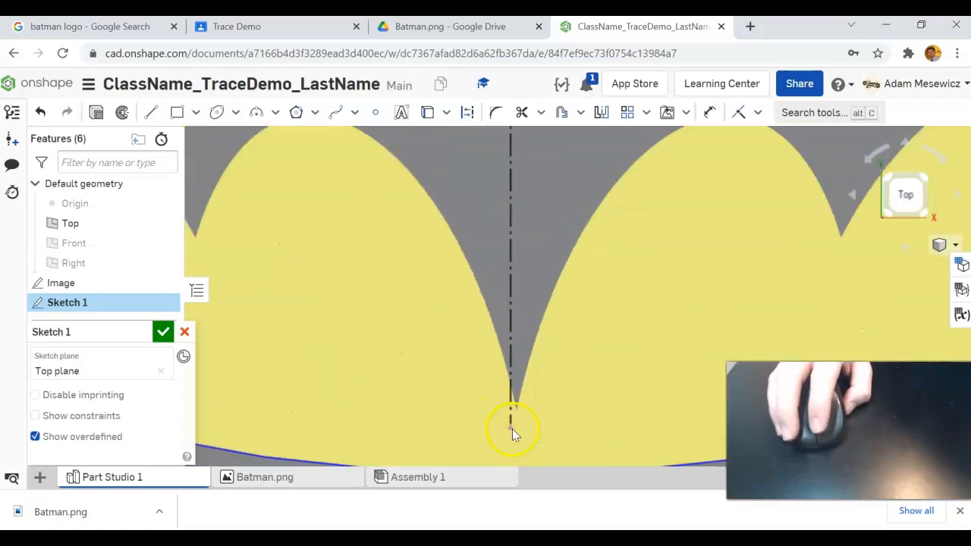
- Delete the vertical construction line running down the logo's middle
scroll(510, 375, down, 5)
scroll(509, 377, up, 2)
scroll(509, 343, down, 3)
scroll(507, 344, up, 4)
scroll(506, 343, up, 3)
scroll(506, 345, down, 5)
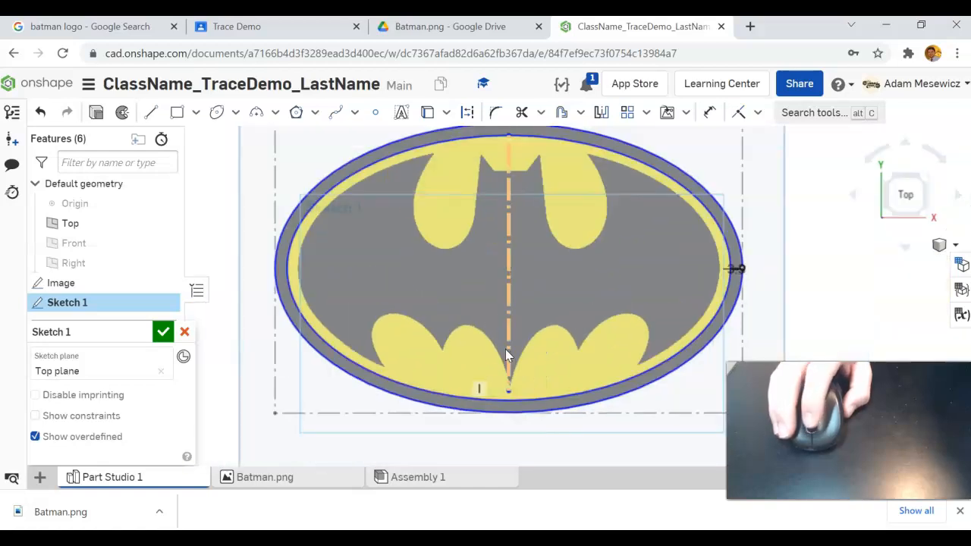
scroll(505, 349, up, 4)
scroll(506, 396, up, 2)
scroll(506, 386, down, 5)
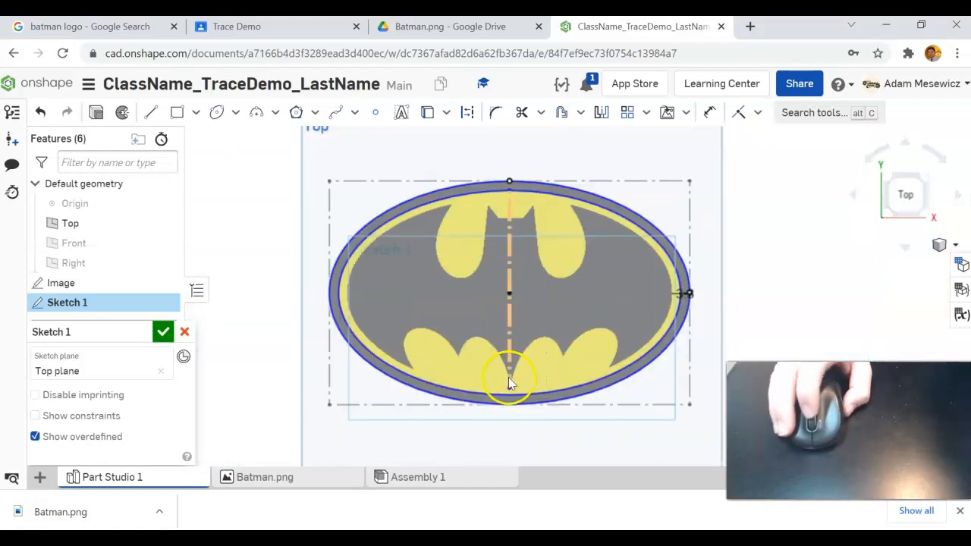
click(509, 372)
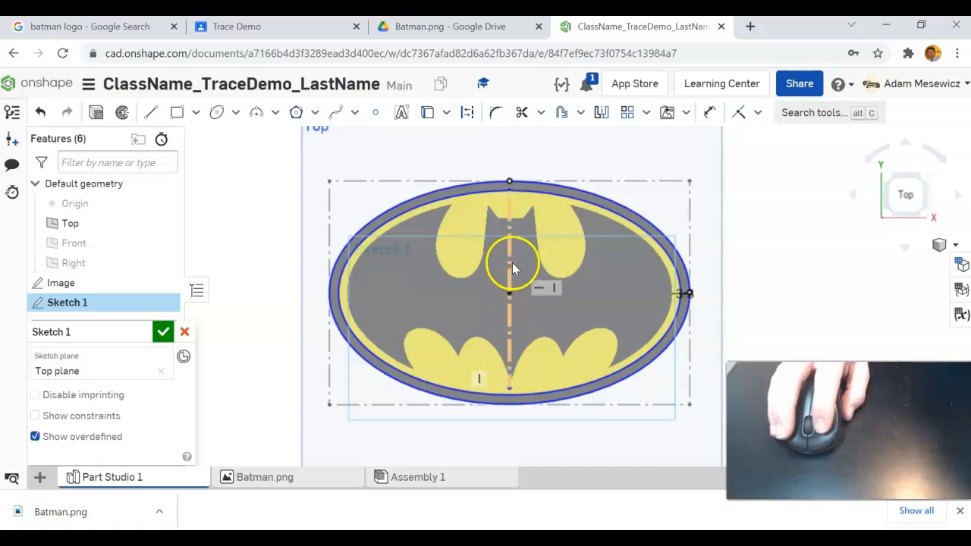
scroll(510, 259, up, 3)
key(q)
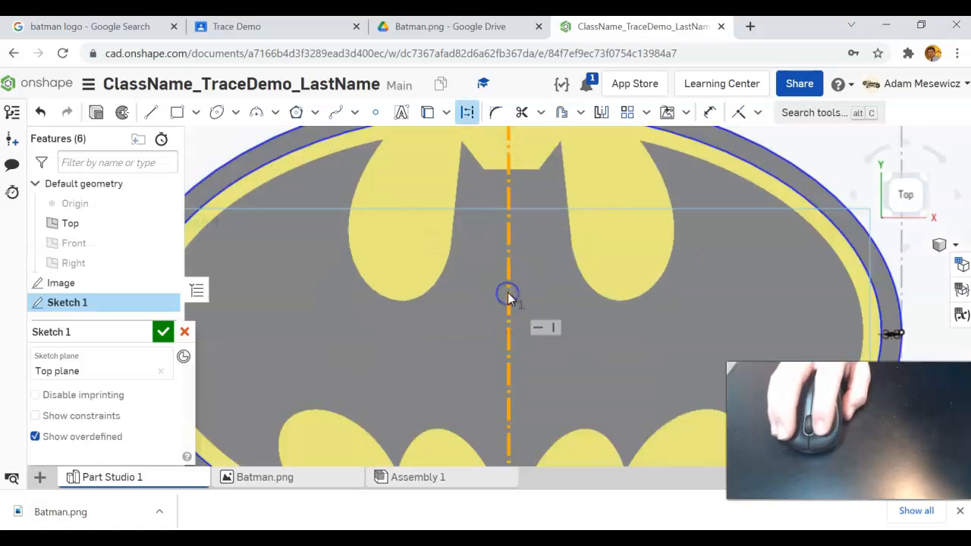
key(Delete)
scroll(513, 307, down, 5)
scroll(517, 311, up, 3)
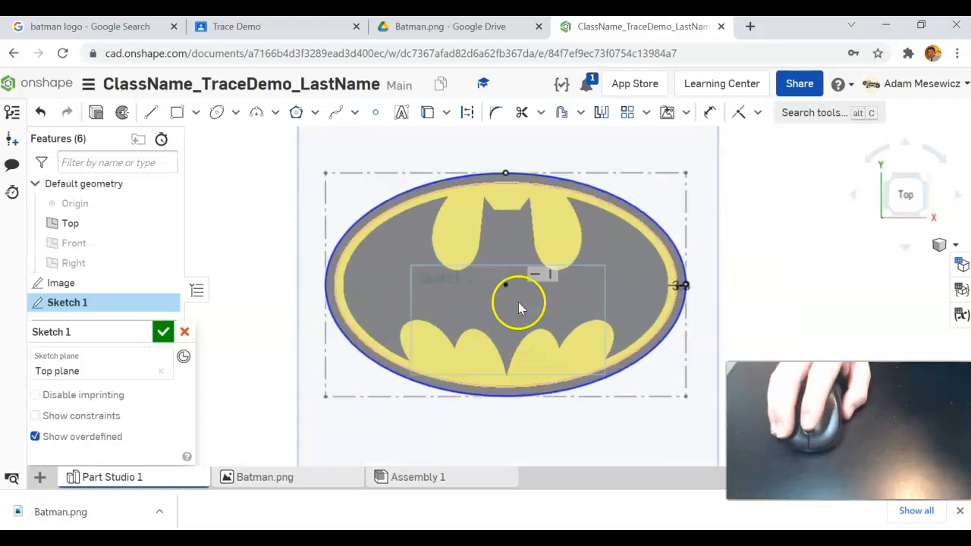
scroll(524, 201, up, 3)
scroll(524, 201, down, 5)
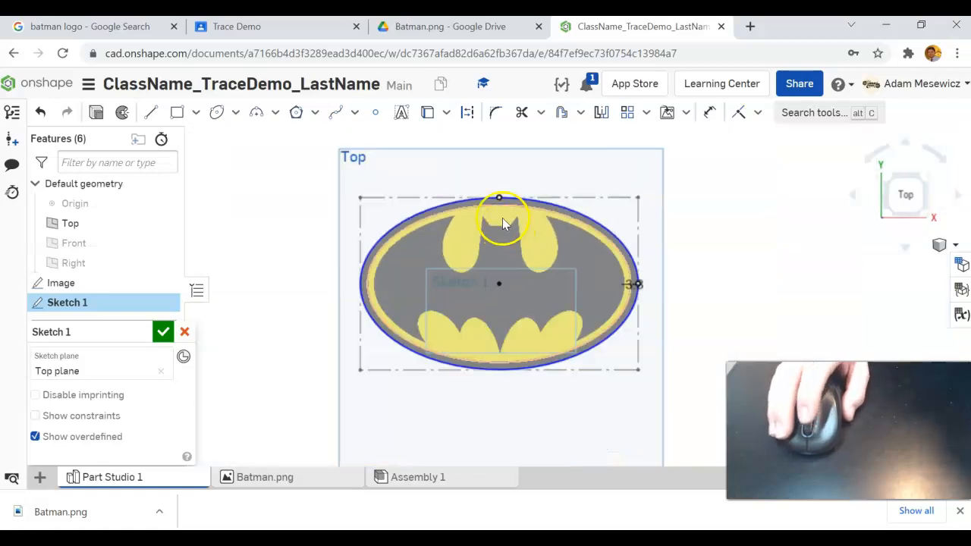
- Draw a vertical construction line about 68 mm long from just below the bat's lower centre tip up to just inside the top border
click(154, 112)
click(467, 112)
scroll(457, 399, up, 3)
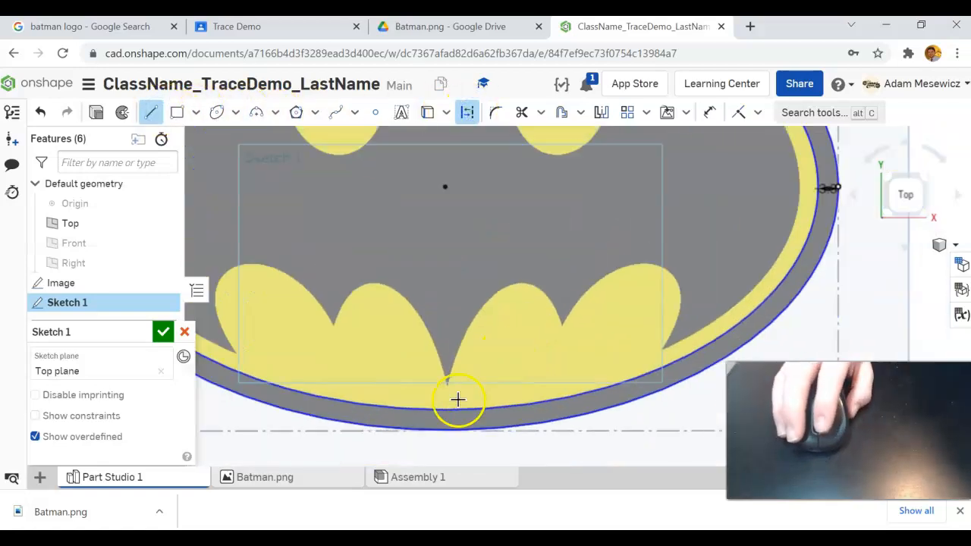
scroll(436, 363, up, 2)
scroll(440, 365, up, 2)
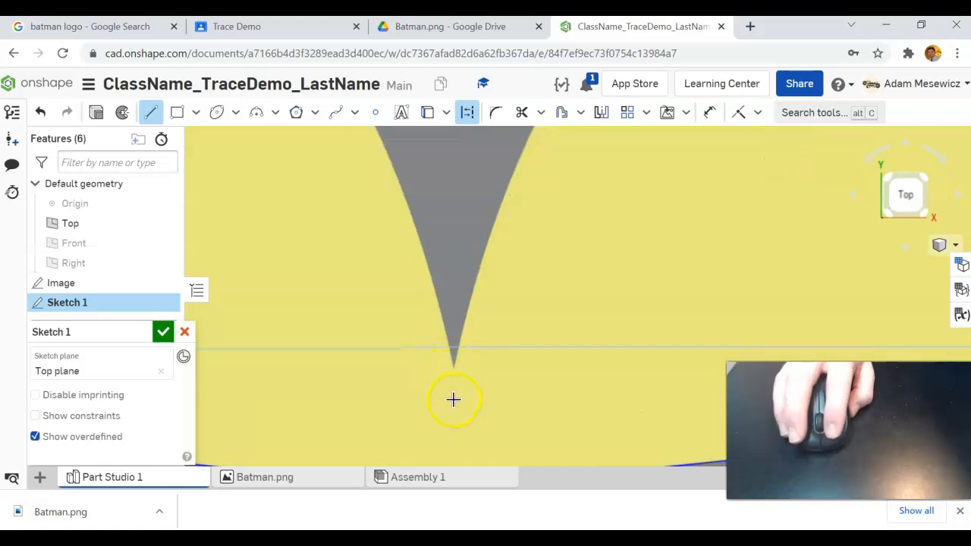
click(454, 401)
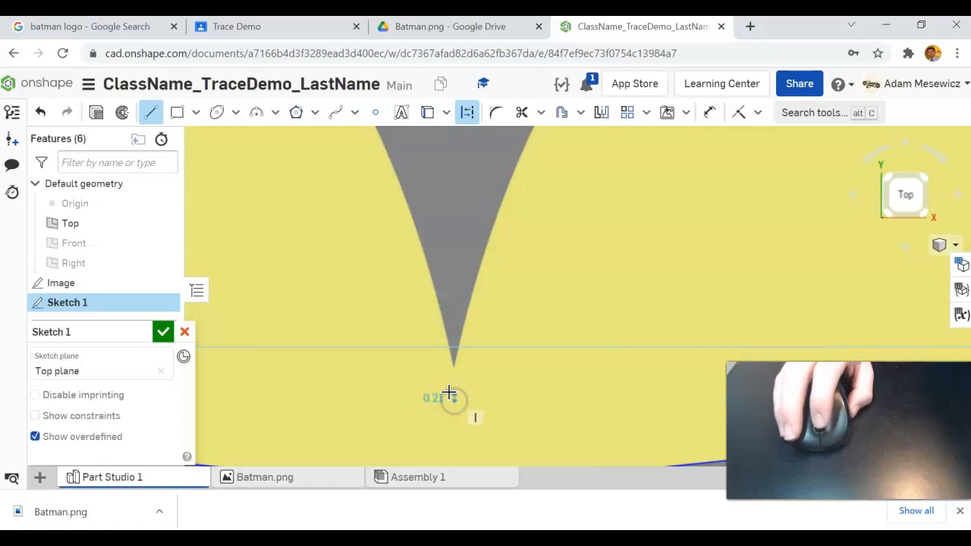
scroll(451, 396, down, 7)
click(440, 219)
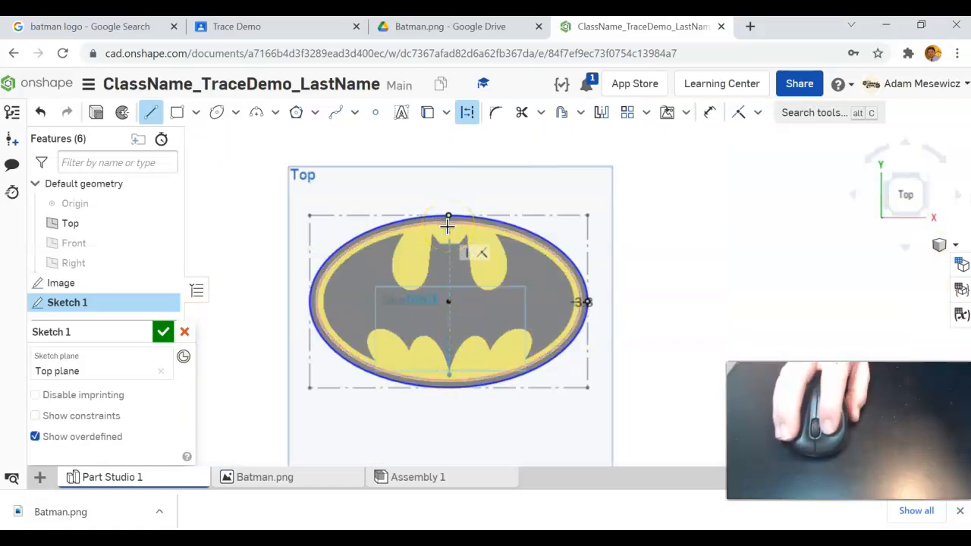
- Examine how the vertical construction line aligns with the bat's lower tip and the middle of its head
scroll(448, 225, up, 3)
scroll(448, 231, down, 6)
scroll(433, 282, up, 4)
scroll(479, 392, up, 3)
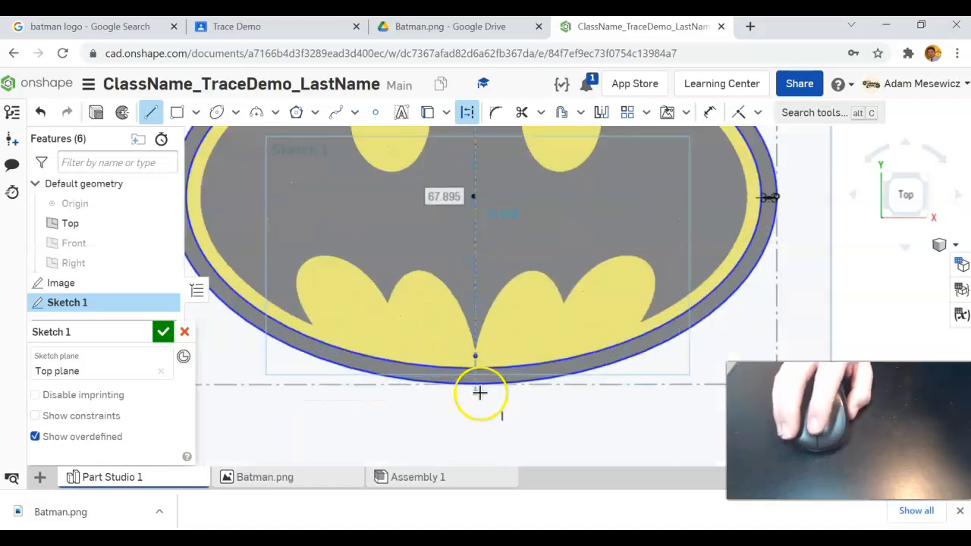
scroll(479, 392, up, 3)
scroll(439, 230, down, 5)
scroll(482, 420, up, 5)
scroll(482, 423, up, 3)
scroll(494, 421, down, 6)
scroll(479, 281, up, 3)
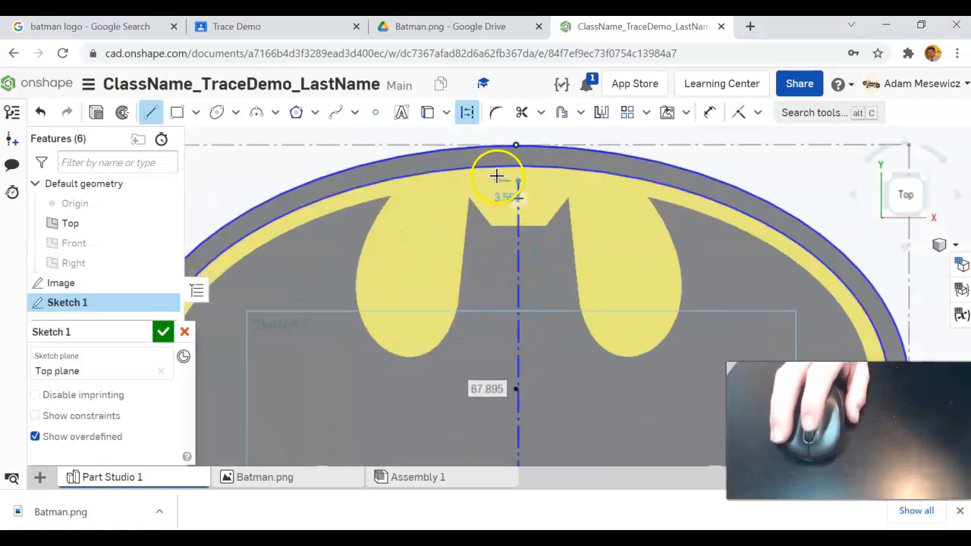
key(Escape)
scroll(496, 176, down, 4)
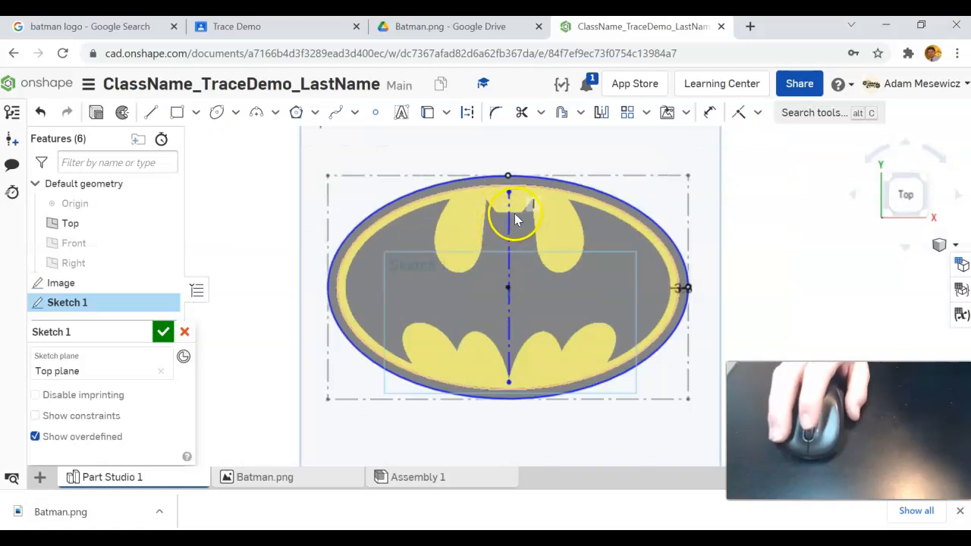
click(510, 246)
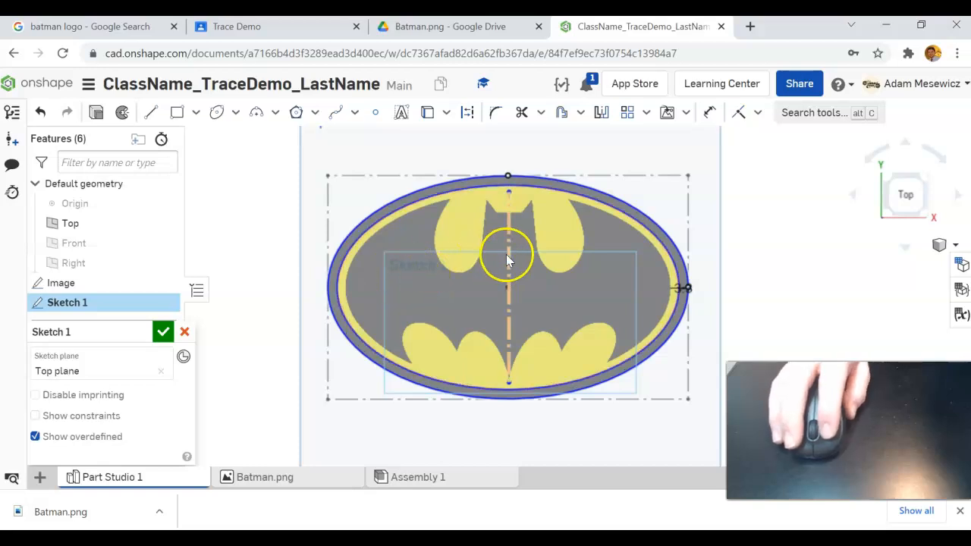
- Start a spline on the construction line and trace the flat top of the bat's head rightward around the corner below the ear
scroll(625, 211, up, 4)
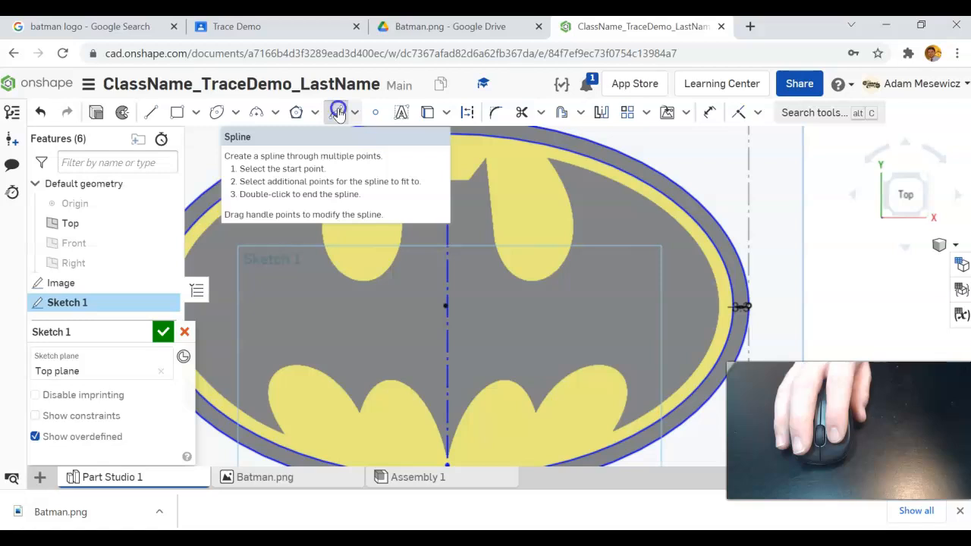
click(338, 112)
scroll(449, 191, up, 3)
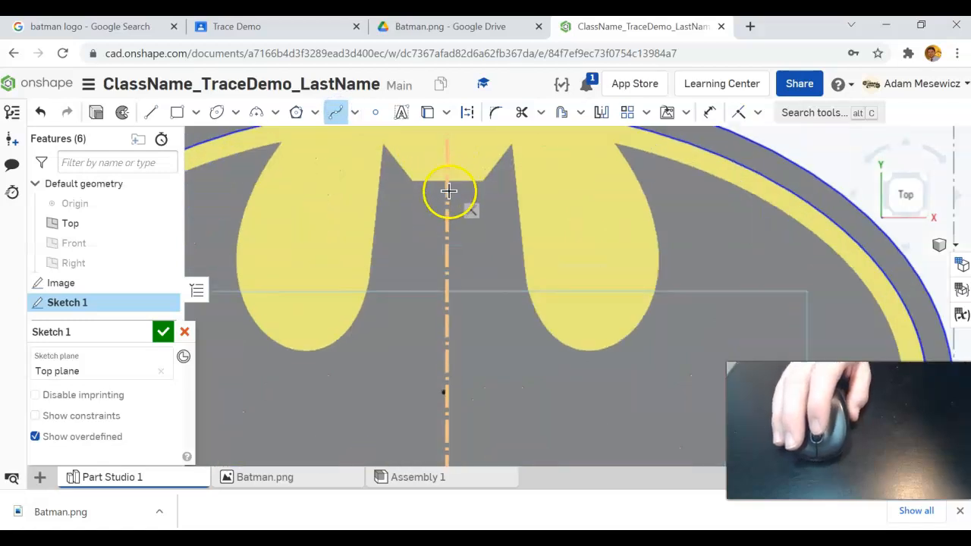
scroll(444, 178, up, 3)
scroll(444, 165, up, 2)
scroll(446, 164, down, 3)
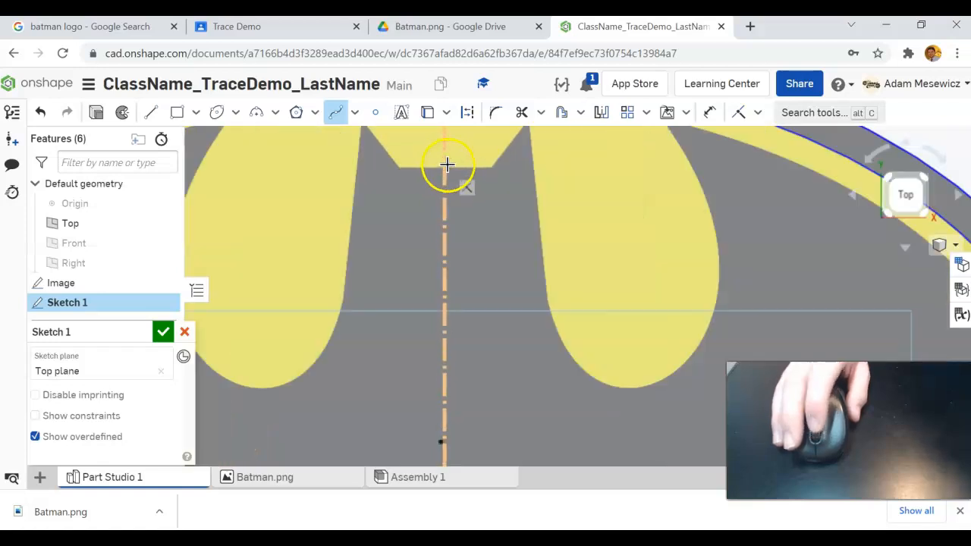
scroll(448, 182, down, 5)
scroll(446, 174, up, 4)
scroll(440, 167, down, 1)
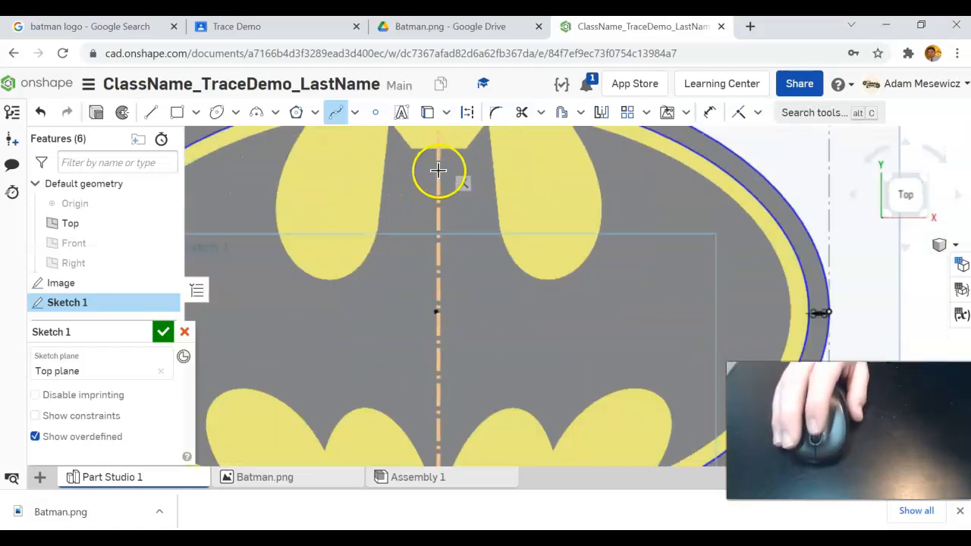
scroll(433, 134, down, 5)
scroll(443, 191, up, 7)
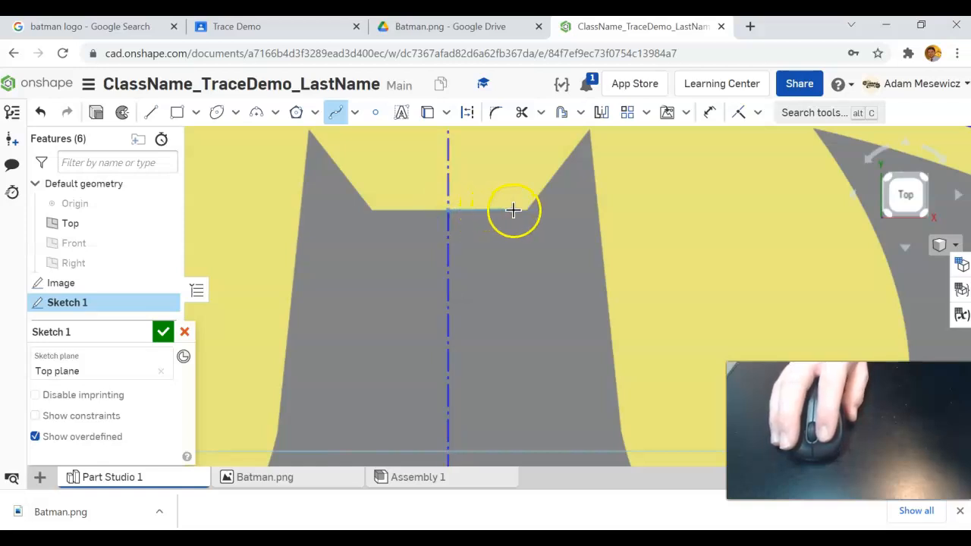
scroll(516, 209, up, 5)
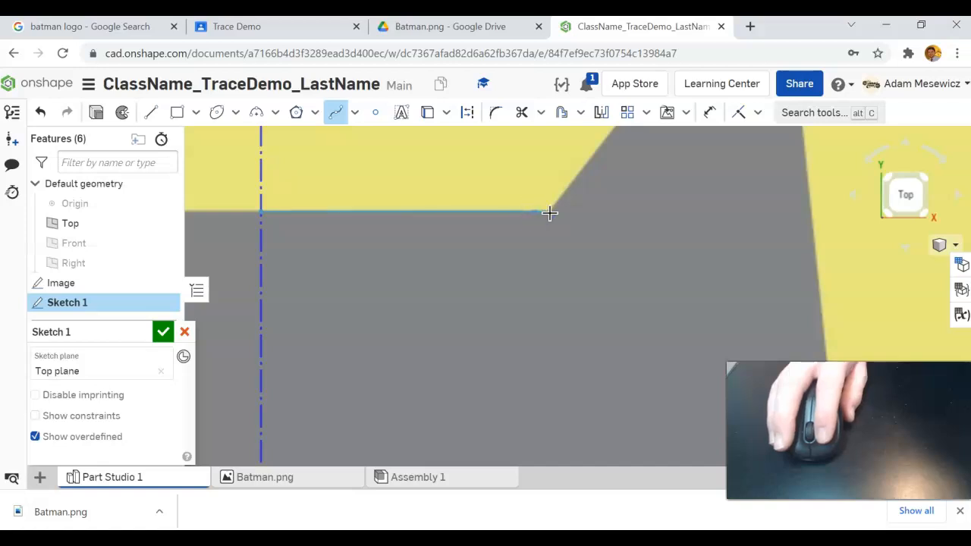
click(551, 210)
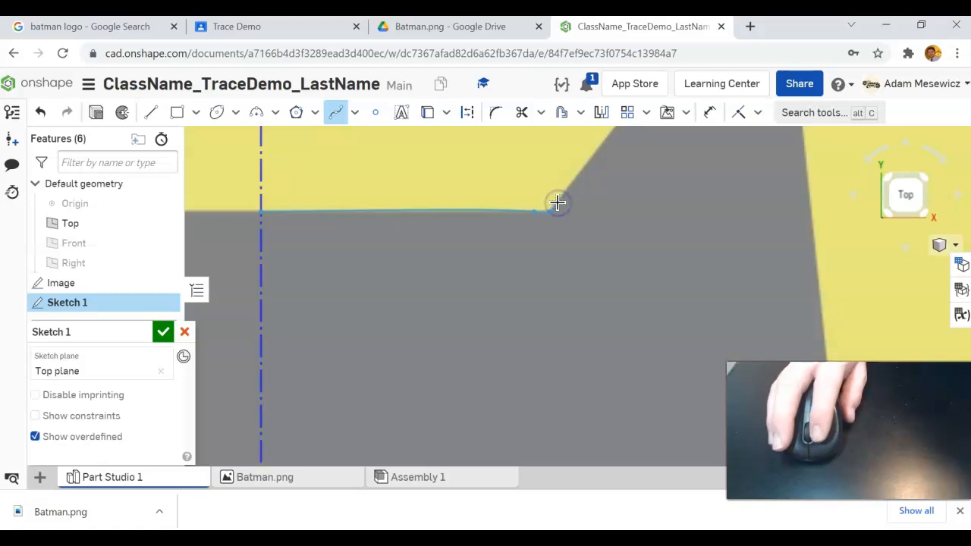
scroll(558, 203, down, 3)
click(581, 174)
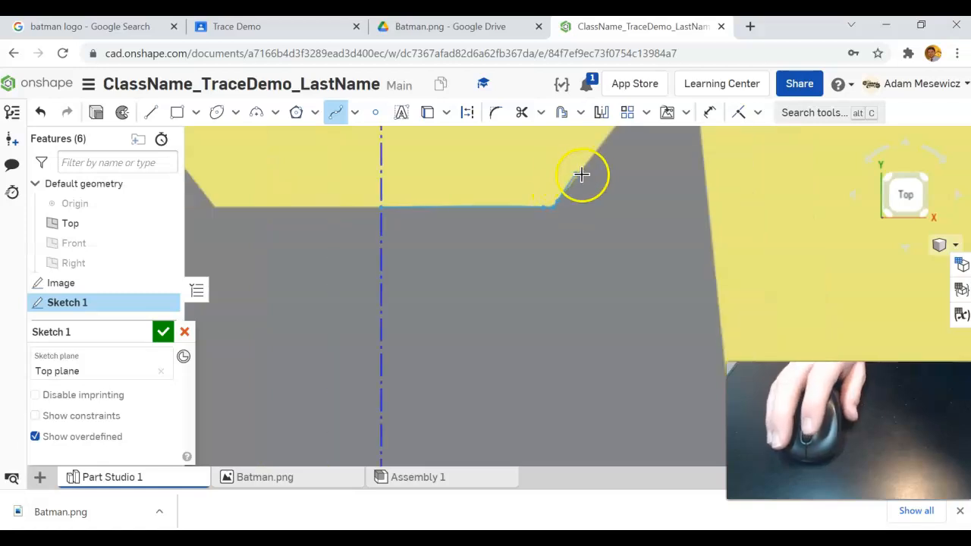
- Continue the spline up the inner edge of the bat's right ear and around its pointed tip
scroll(586, 175, down, 2)
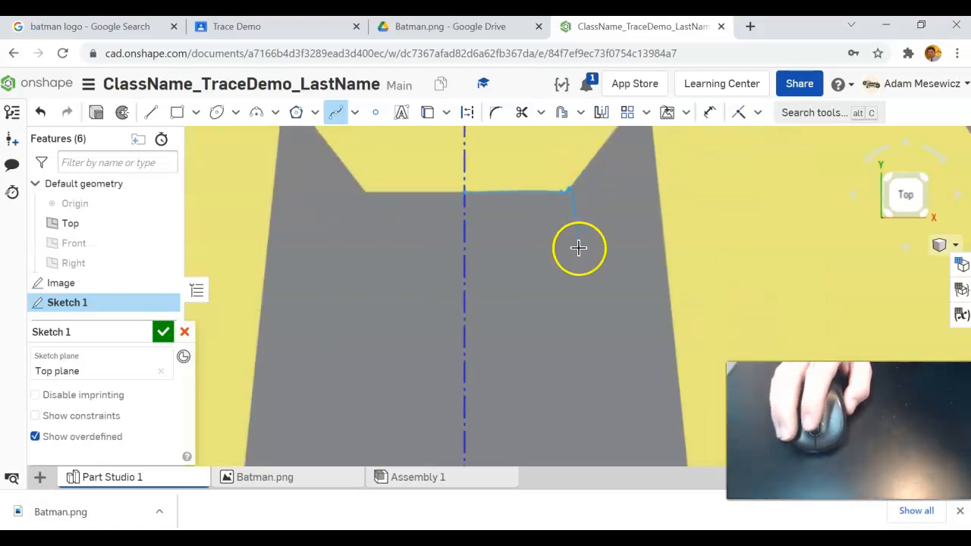
scroll(578, 249, down, 4)
scroll(601, 200, down, 3)
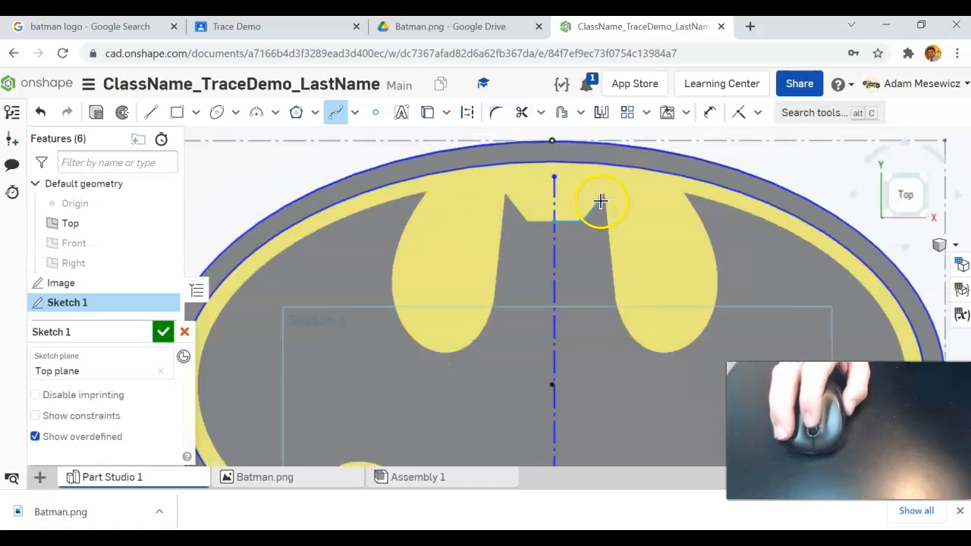
scroll(600, 195, up, 6)
scroll(605, 214, up, 3)
scroll(607, 199, down, 2)
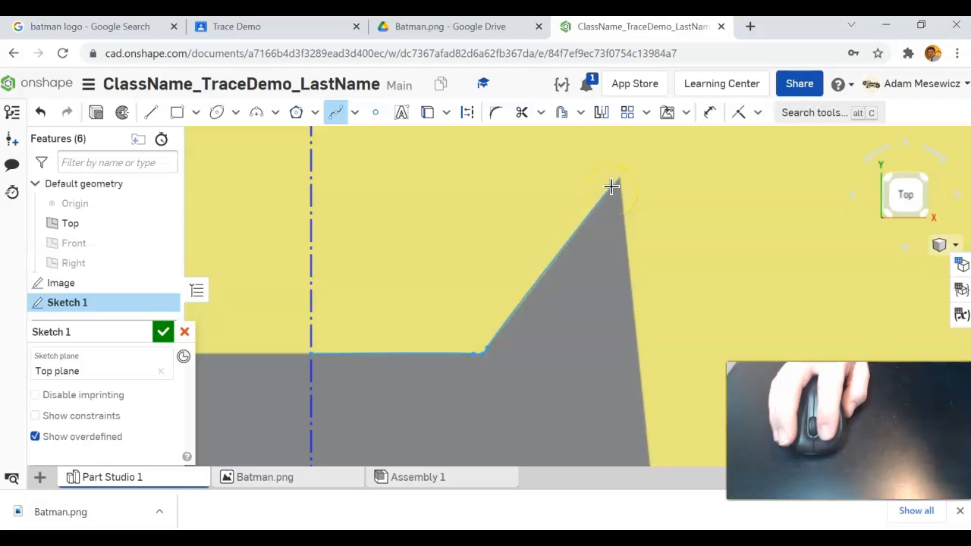
click(611, 187)
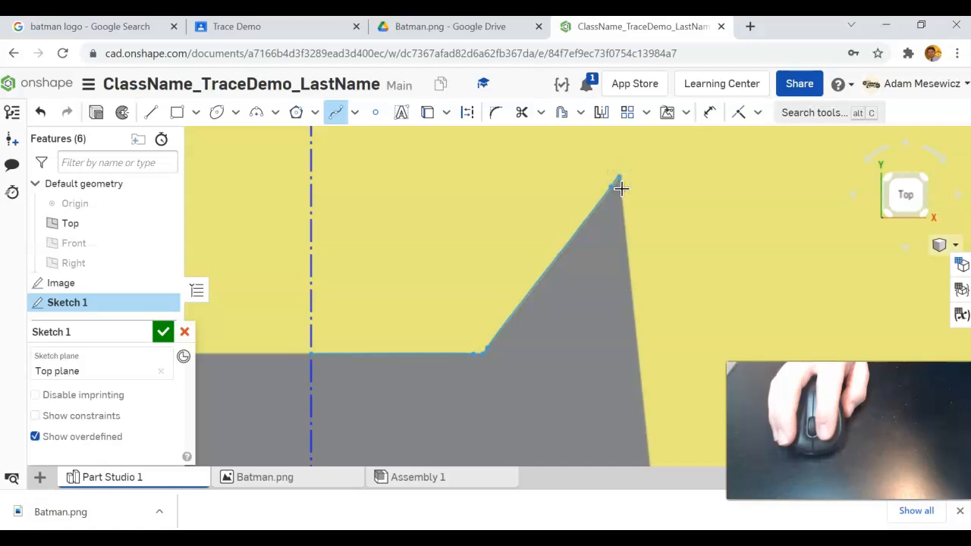
click(621, 186)
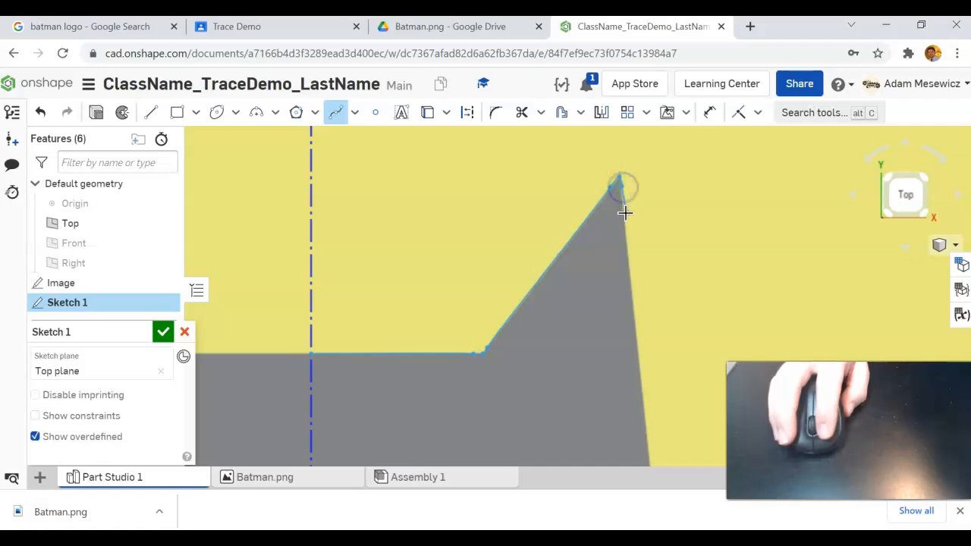
- Trace the spline down the ear's outer edge and around the inner lower curve of the upper right yellow cutout
scroll(623, 241, down, 5)
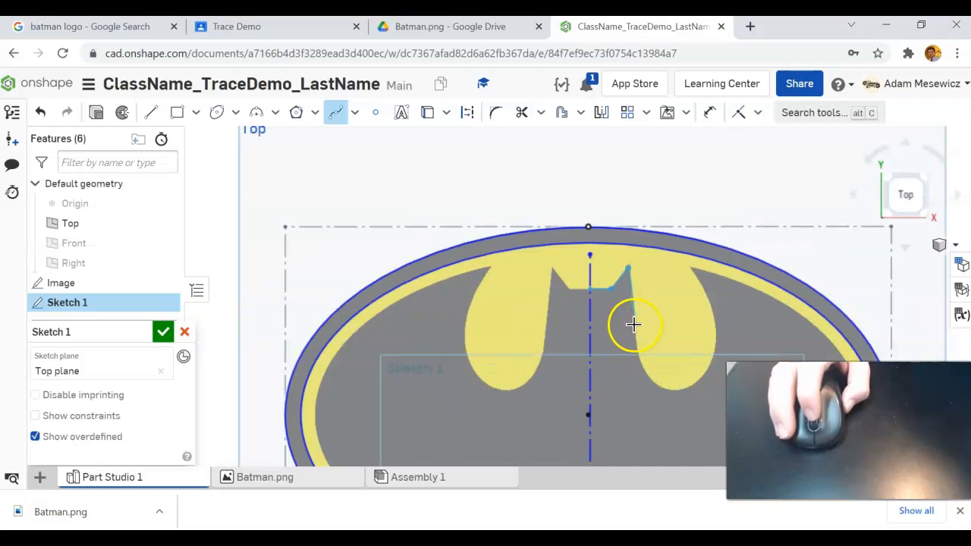
scroll(635, 351, up, 8)
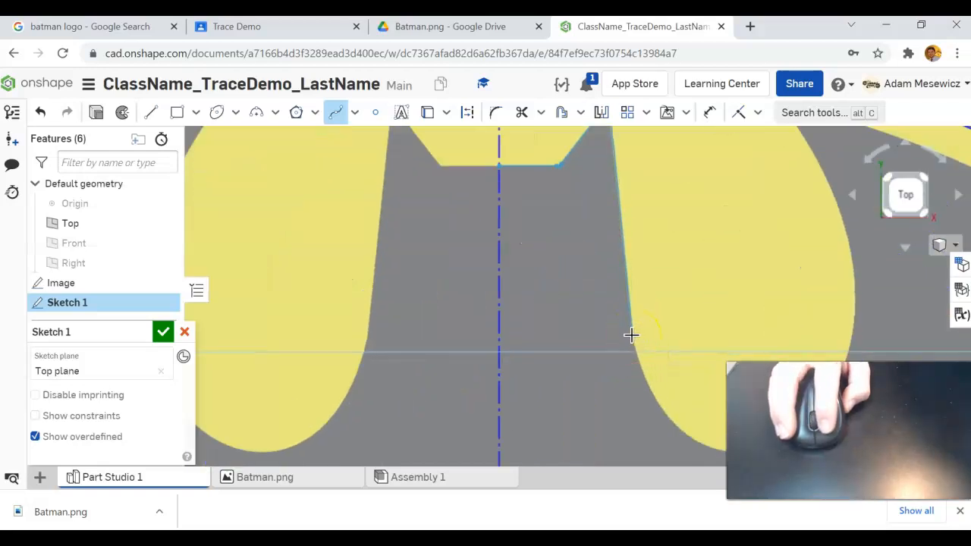
click(631, 335)
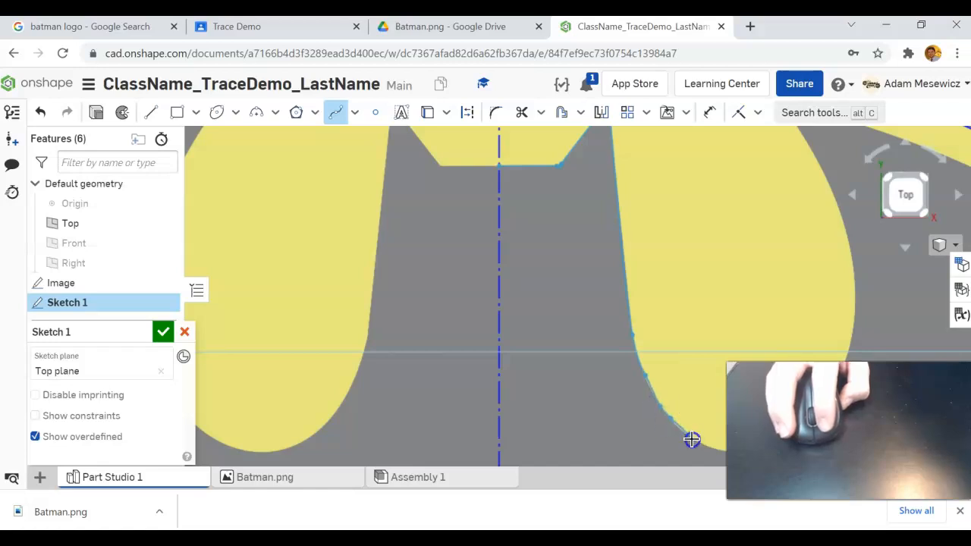
scroll(691, 439, down, 10)
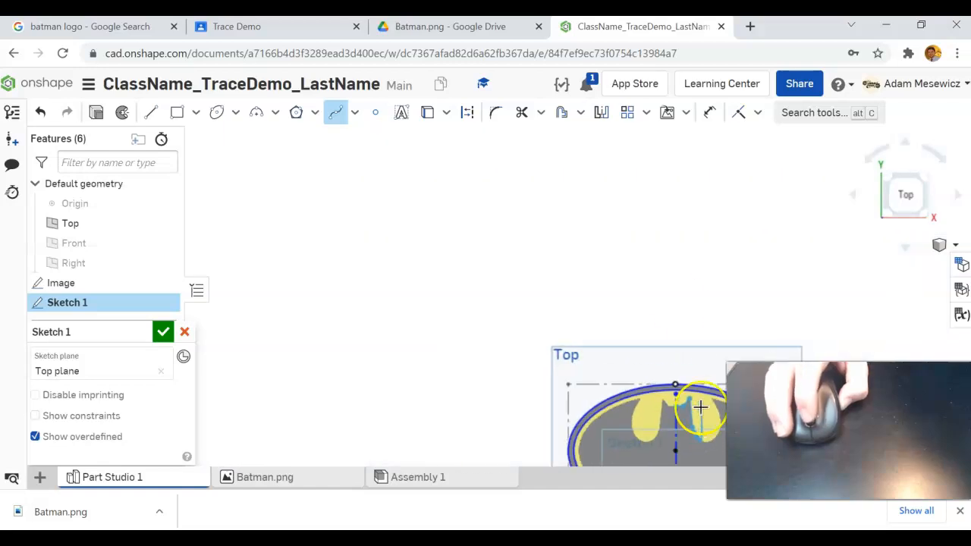
scroll(676, 325, down, 3)
scroll(676, 368, up, 15)
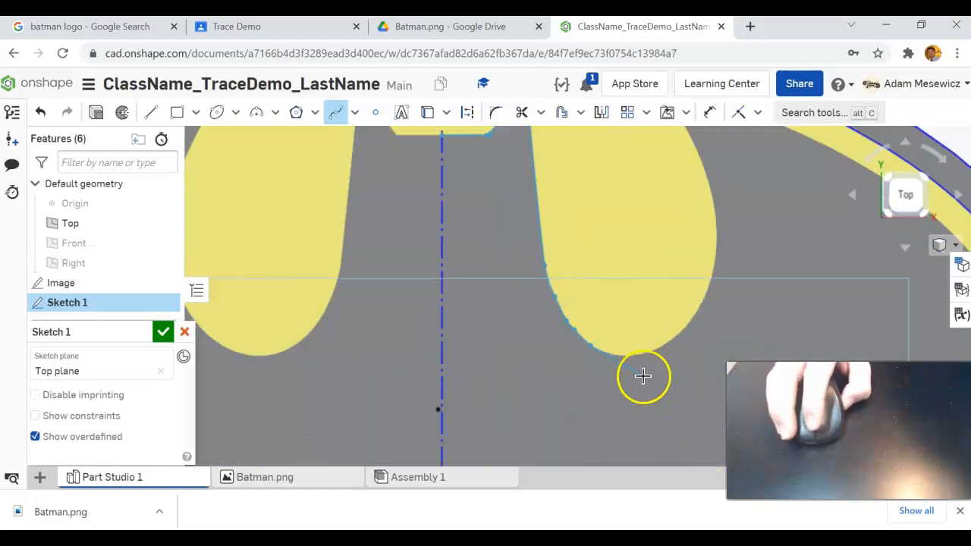
scroll(643, 376, up, 2)
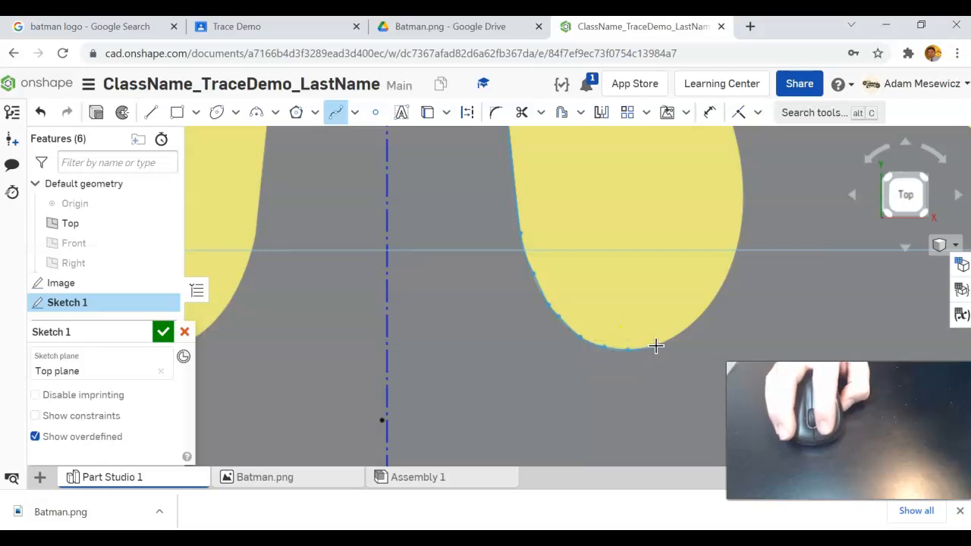
- Carry the spline from the bottom of the upper right yellow cutout partway up its outer side
click(655, 346)
click(681, 333)
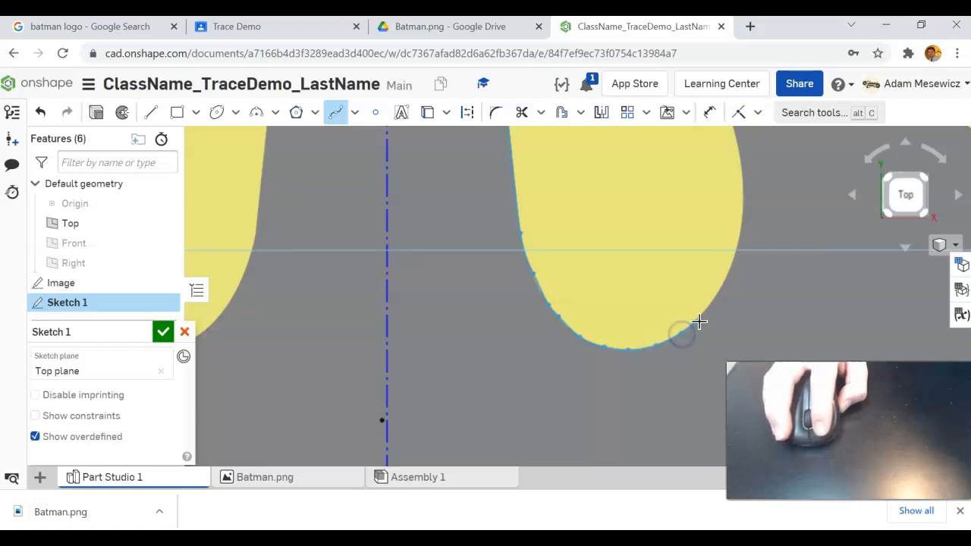
click(723, 277)
scroll(724, 268, down, 3)
scroll(725, 233, up, 3)
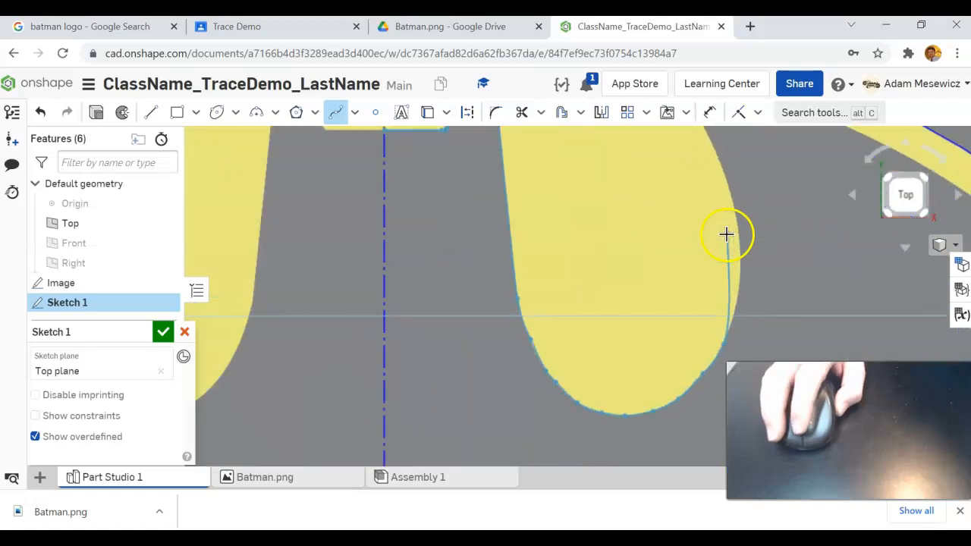
click(738, 301)
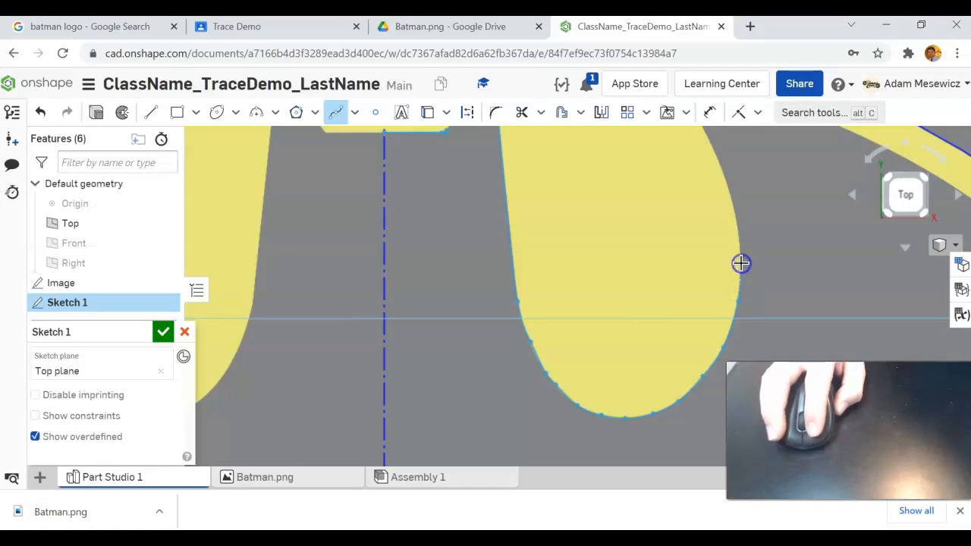
click(741, 264)
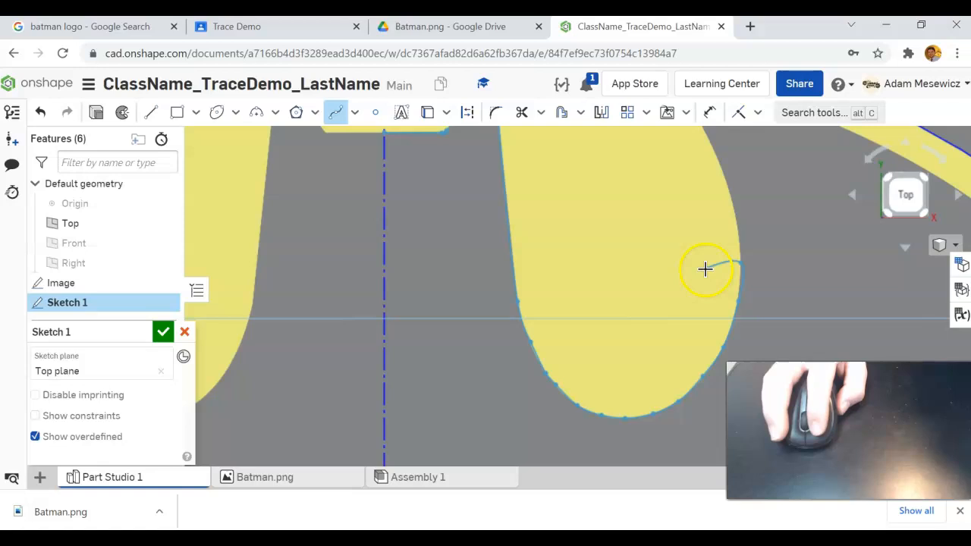
- Add two off-edge spline points inside the yellow cutout and bring the spline back onto its outer edge
click(678, 245)
click(675, 211)
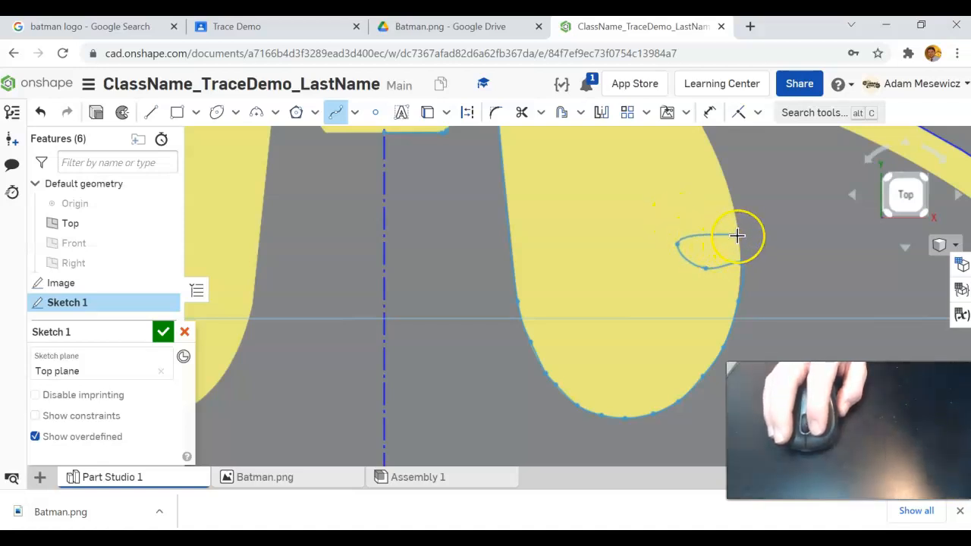
right_click(738, 236)
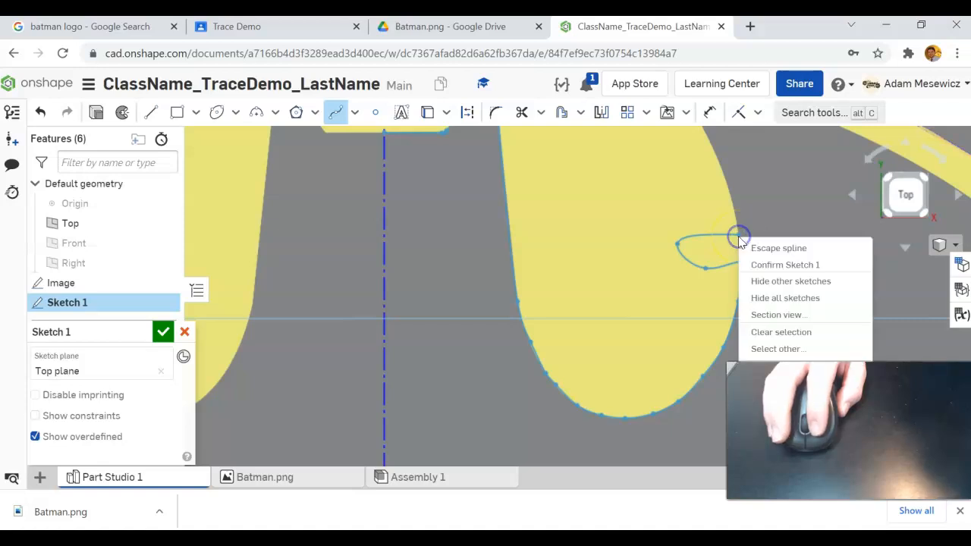
click(738, 234)
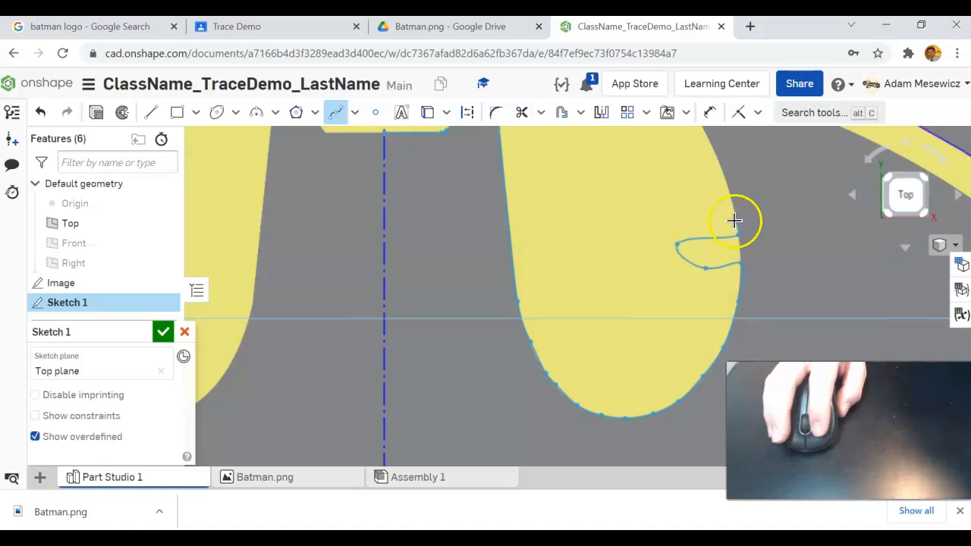
click(736, 220)
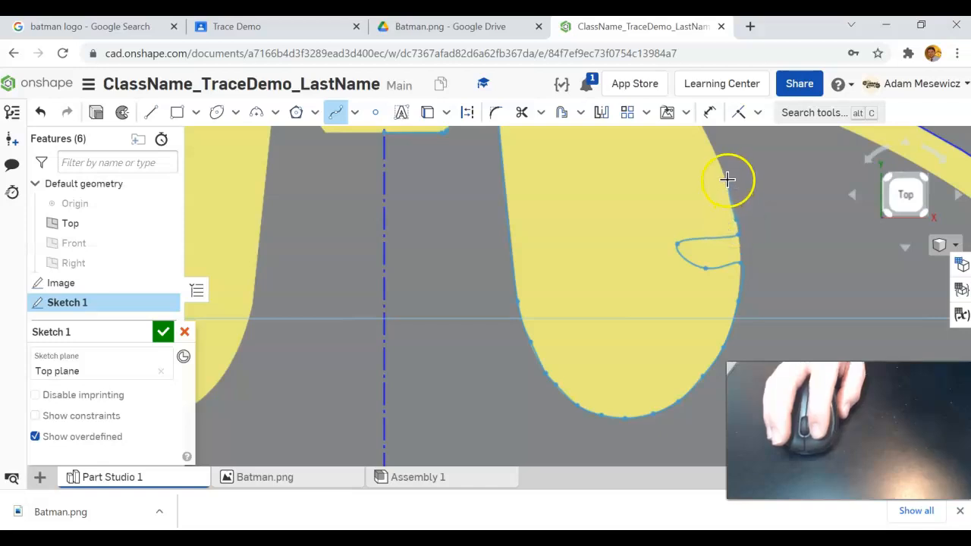
- Trace the rest of the cutout's outer edge up to the right wing's upper tip and around the point
scroll(725, 179, down, 5)
scroll(726, 168, up, 5)
scroll(718, 160, down, 5)
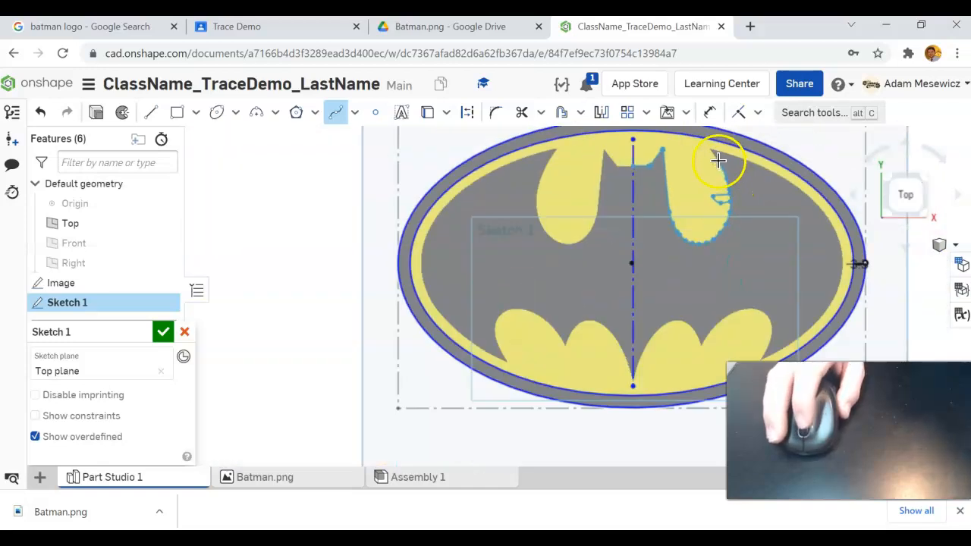
scroll(718, 163, up, 5)
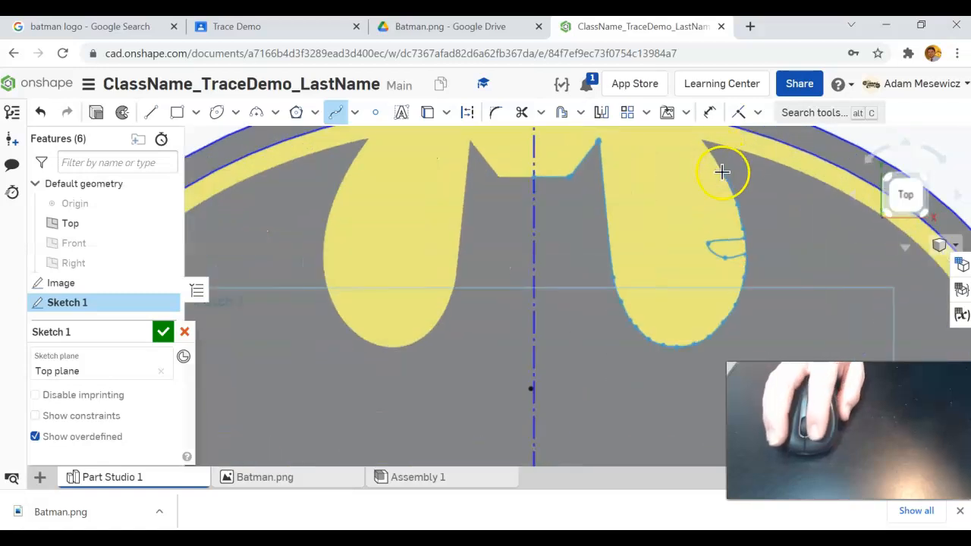
click(722, 172)
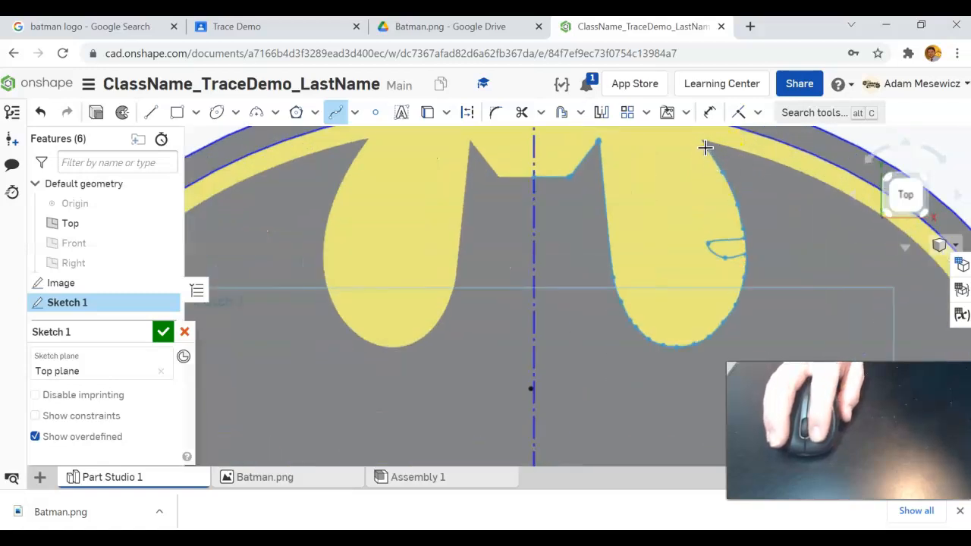
scroll(705, 148, up, 5)
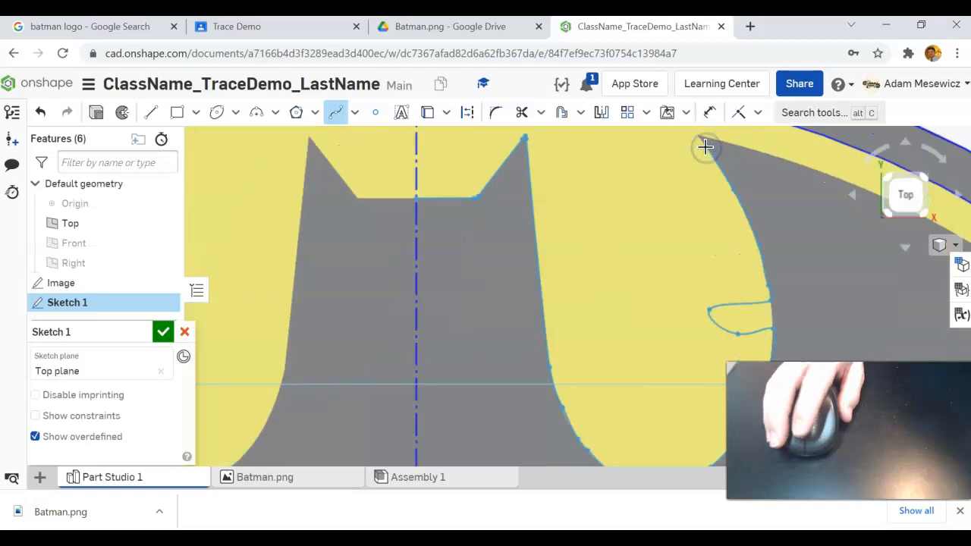
scroll(698, 142, down, 4)
scroll(693, 125, up, 4)
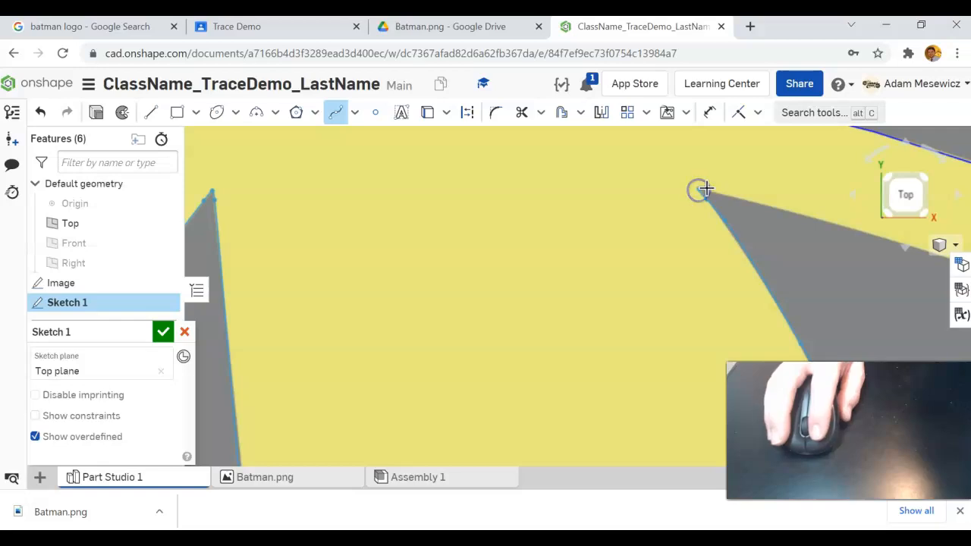
scroll(743, 198, down, 4)
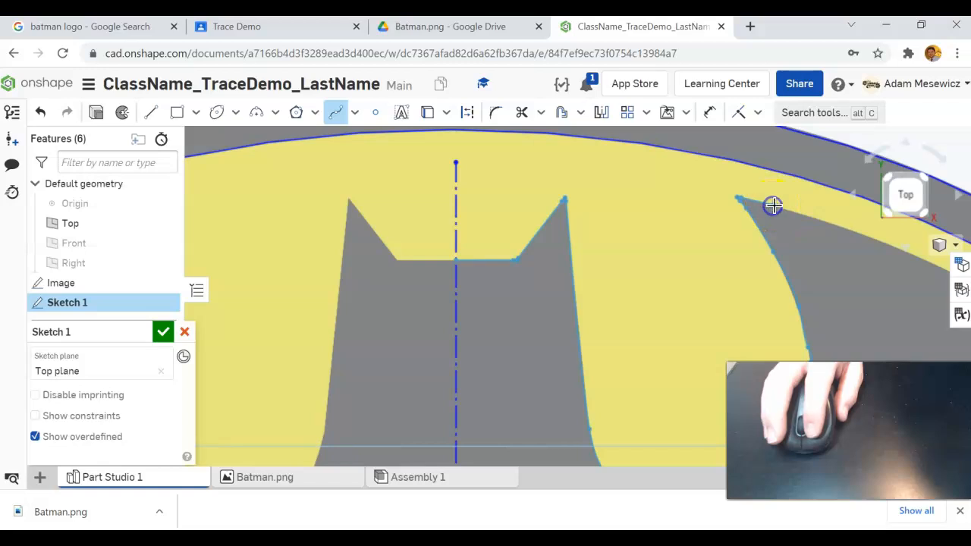
- Extend the spline along the right wing's upper outer curve to just past its widest point
click(807, 218)
scroll(806, 222, down, 6)
scroll(837, 248, up, 5)
click(653, 148)
click(700, 168)
click(823, 275)
scroll(842, 303, down, 5)
scroll(857, 299, up, 5)
click(851, 333)
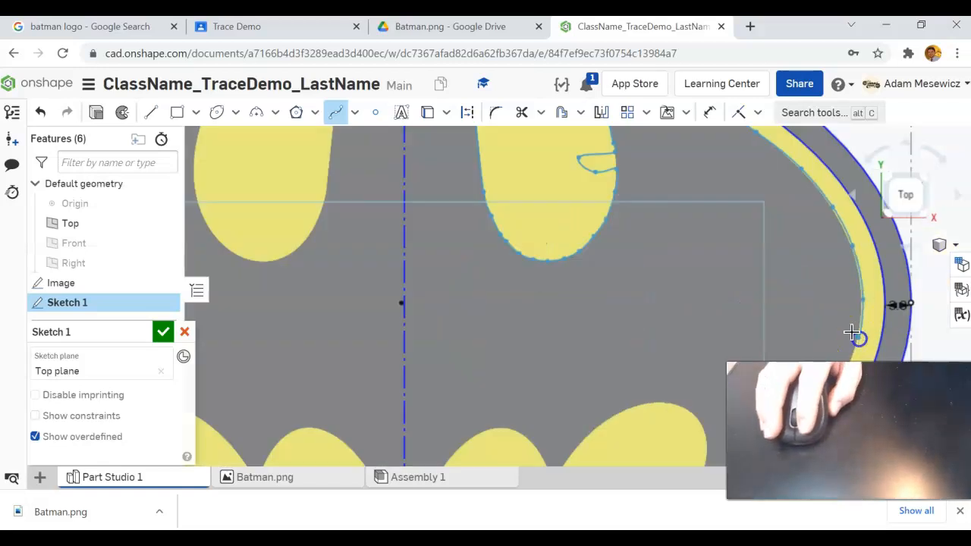
- Trace the spline along the right wing's lower outer curve to near its lower tip
scroll(854, 333, down, 5)
scroll(869, 379, up, 4)
click(782, 172)
click(759, 204)
click(730, 233)
click(700, 256)
click(675, 269)
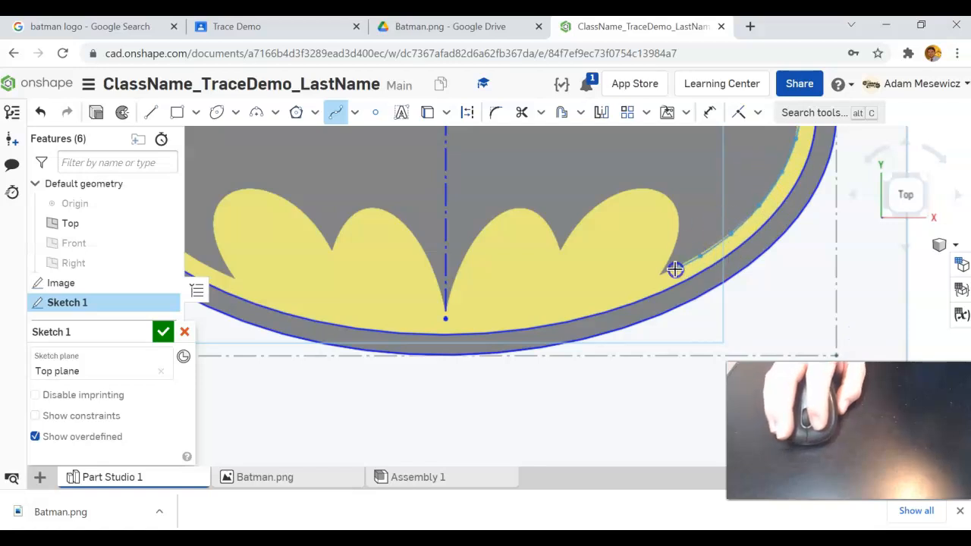
- Take the spline around the right wing's lower tip and up the outer side of the adjacent yellow scallop
scroll(659, 273, up, 4)
click(629, 278)
scroll(645, 238, down, 4)
click(659, 196)
right_click(657, 174)
click(654, 167)
click(644, 157)
- Trace over the outer lower scallop and around the point between the two right-hand scallops
click(623, 149)
click(597, 151)
click(574, 157)
click(554, 170)
click(524, 204)
click(514, 220)
scroll(514, 219, up, 4)
click(497, 237)
click(489, 250)
click(482, 234)
- Trace the spline over the inner lower scallop and down toward the bat's lower centre tip
scroll(482, 234, down, 3)
click(460, 187)
click(443, 167)
click(423, 153)
click(394, 147)
click(364, 155)
click(335, 175)
click(314, 196)
click(296, 221)
click(278, 252)
click(261, 291)
click(248, 323)
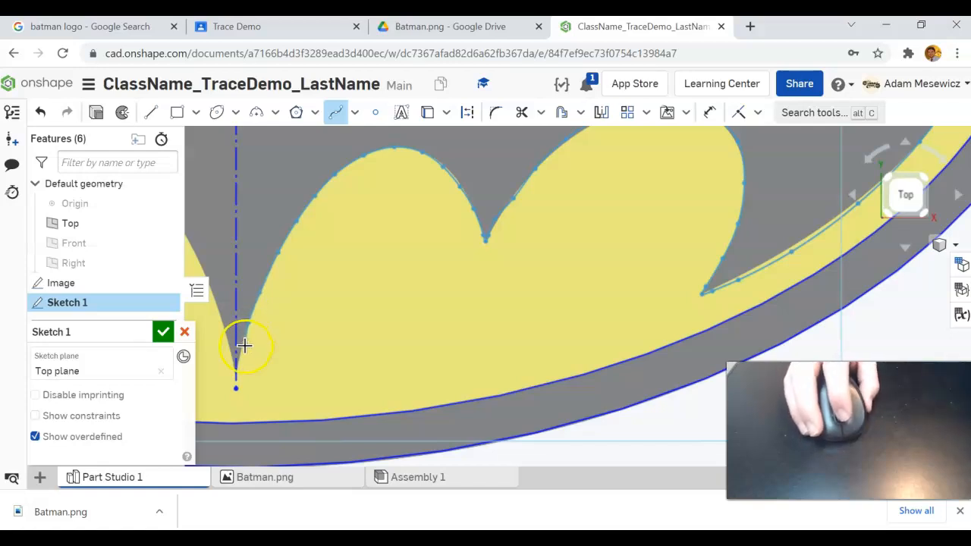
- End the spline on the vertical construction line at the bat's lower centre tip and leave the Spline tool
scroll(244, 345, up, 3)
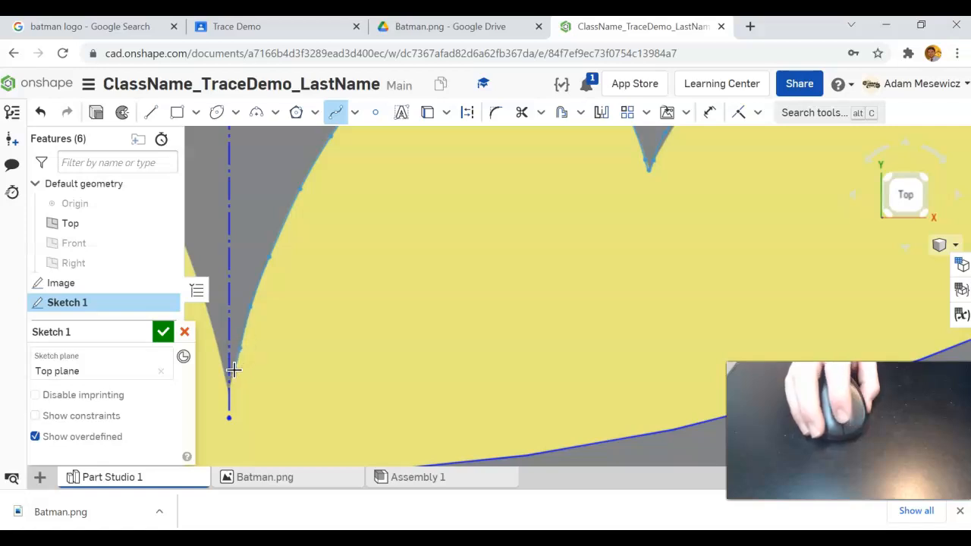
scroll(232, 371, up, 3)
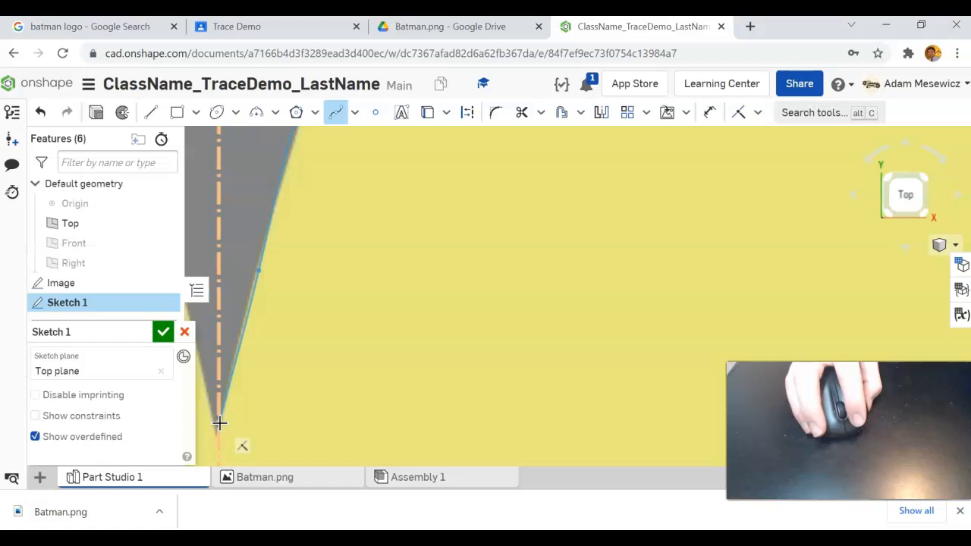
click(220, 423)
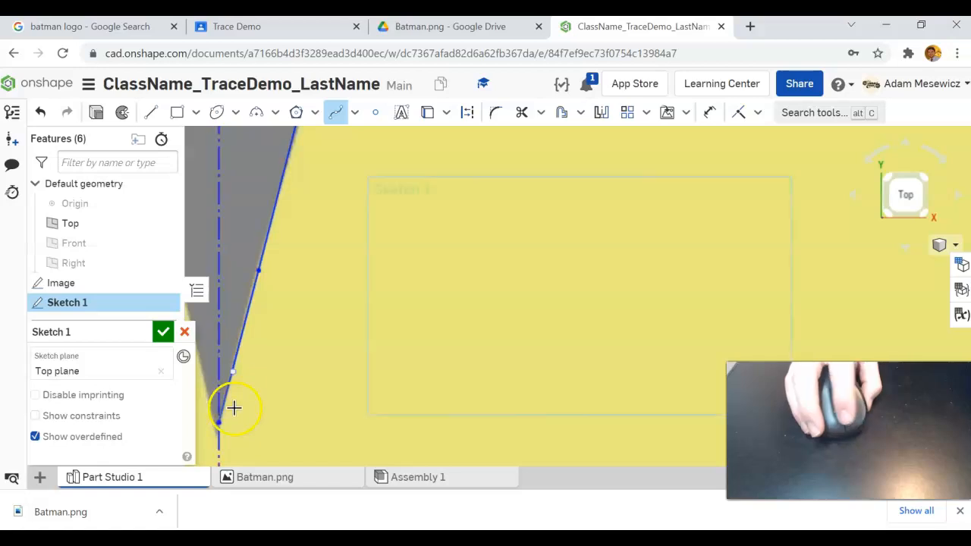
scroll(275, 213, down, 2)
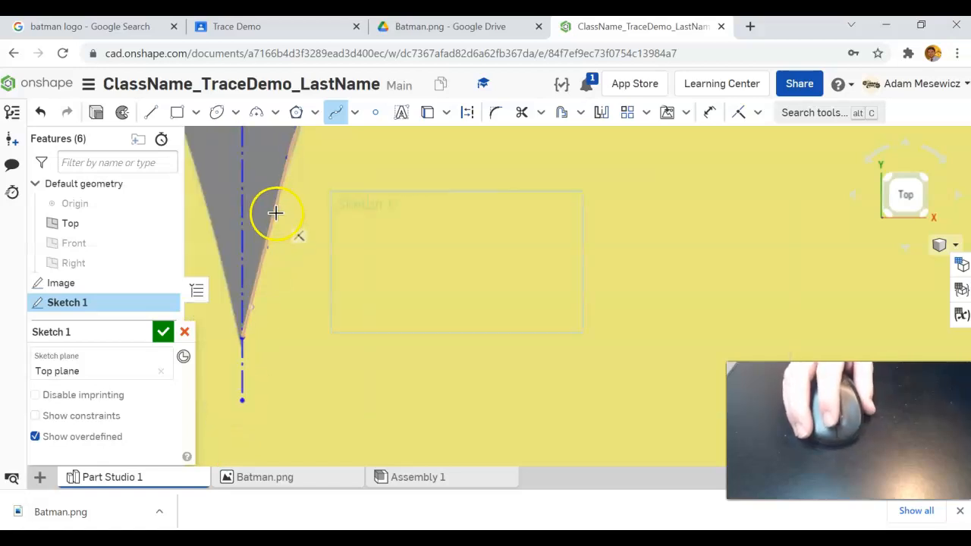
scroll(275, 214, down, 8)
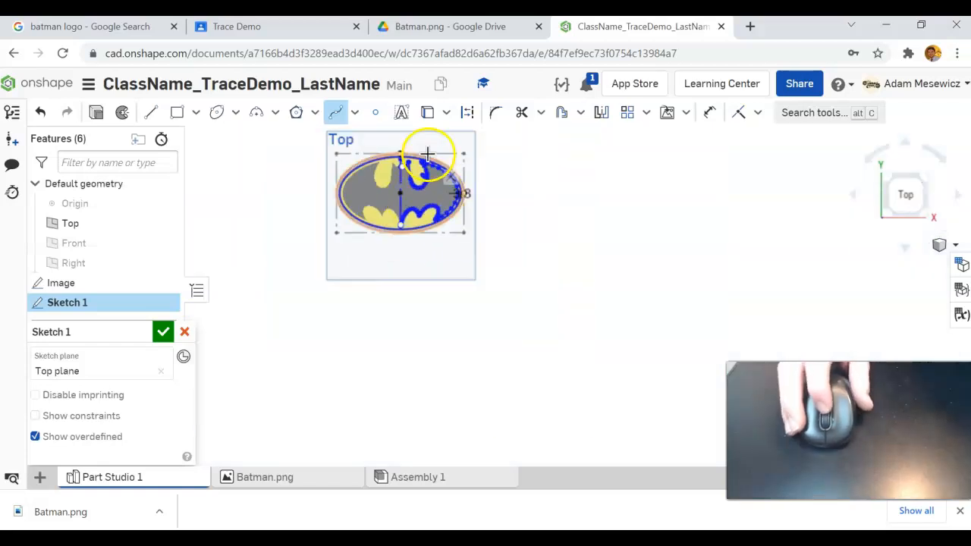
scroll(427, 155, up, 6)
scroll(485, 340, down, 3)
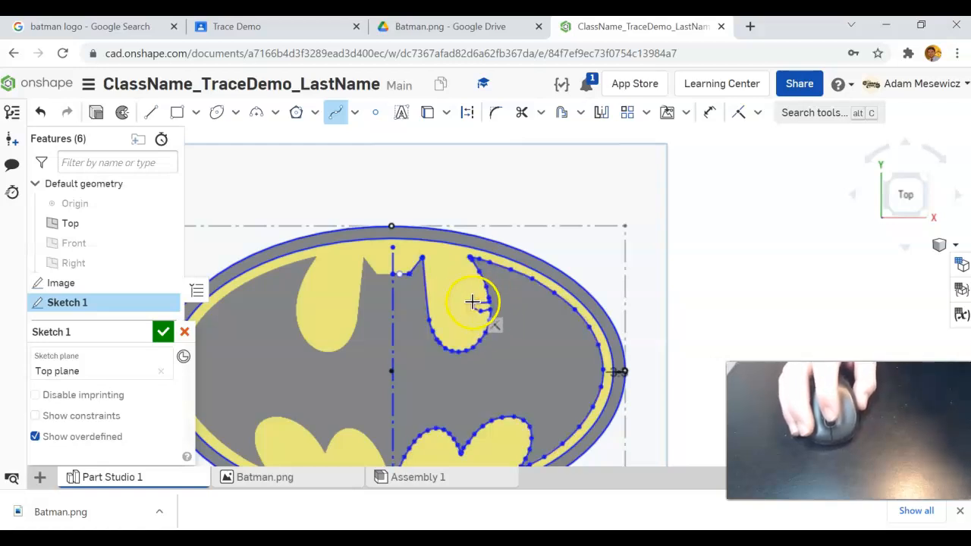
click(482, 350)
key(Escape)
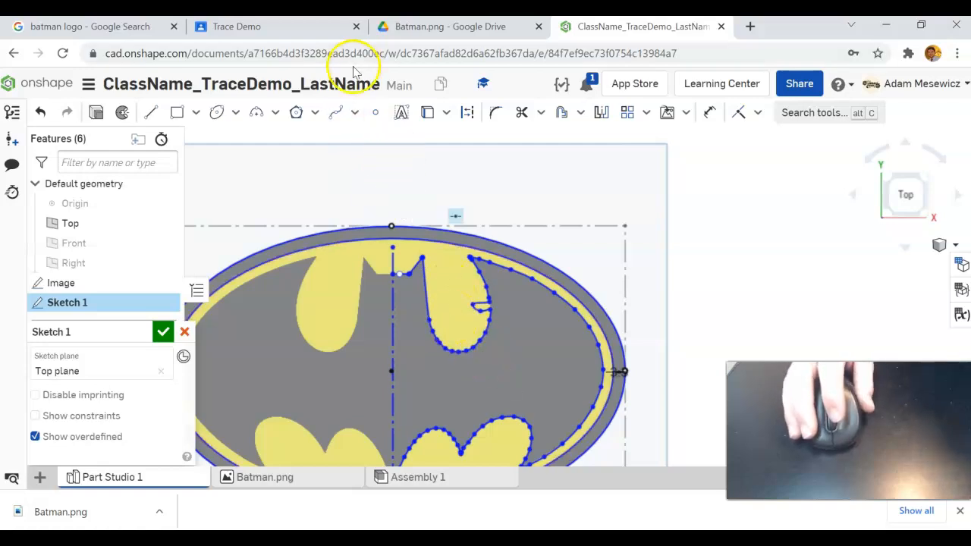
- Pull the stray notch points on the outer side of the upper right yellow lobe back toward the lobe's edge
click(336, 113)
scroll(477, 308, up, 3)
scroll(475, 311, up, 3)
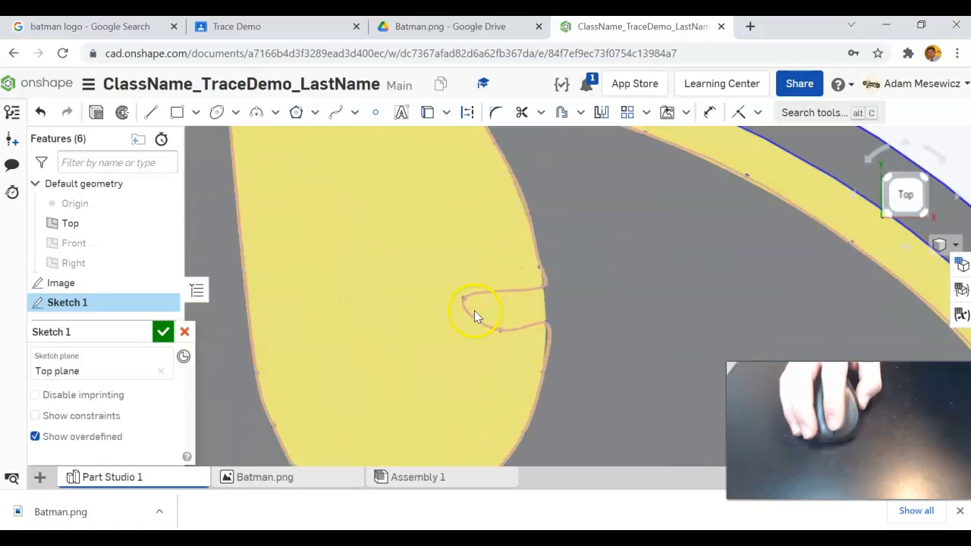
scroll(475, 311, down, 1)
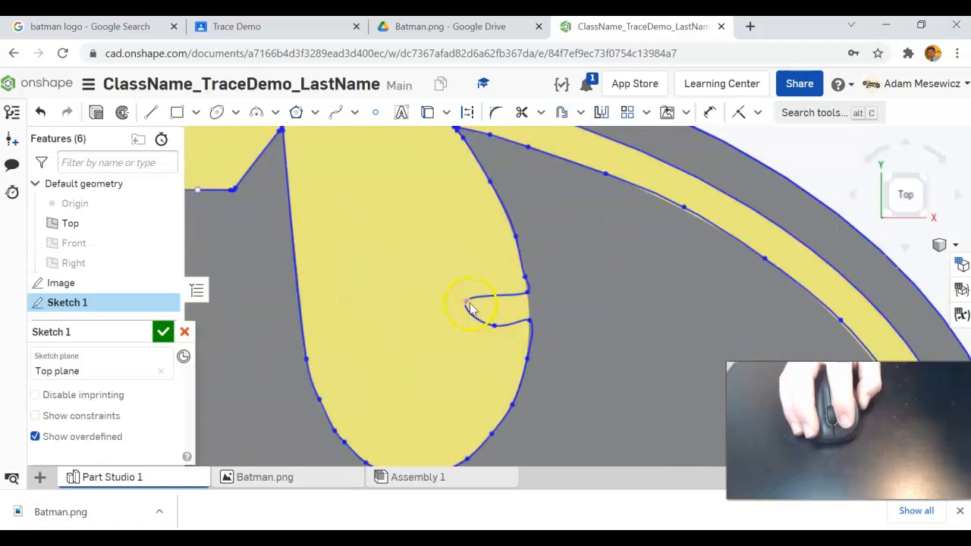
drag(466, 301, 526, 300)
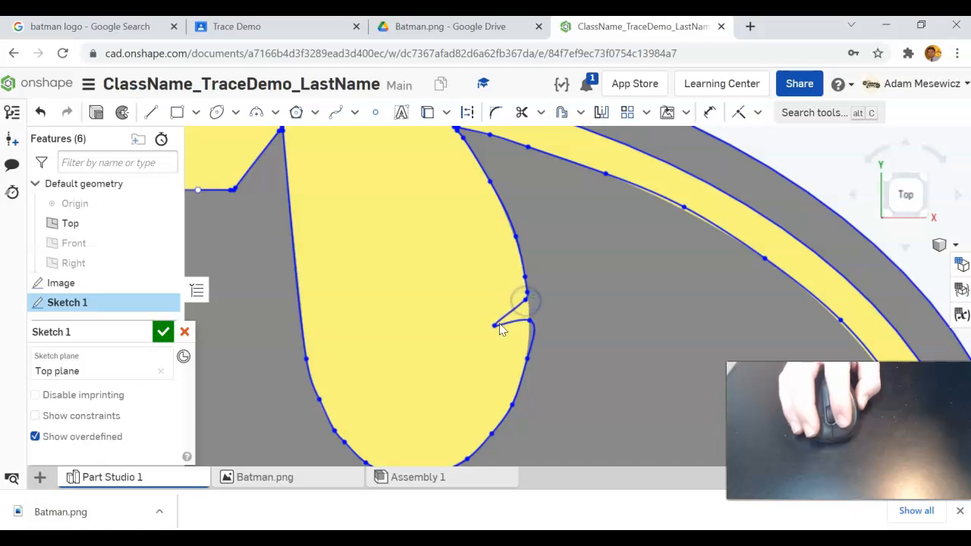
scroll(497, 329, up, 3)
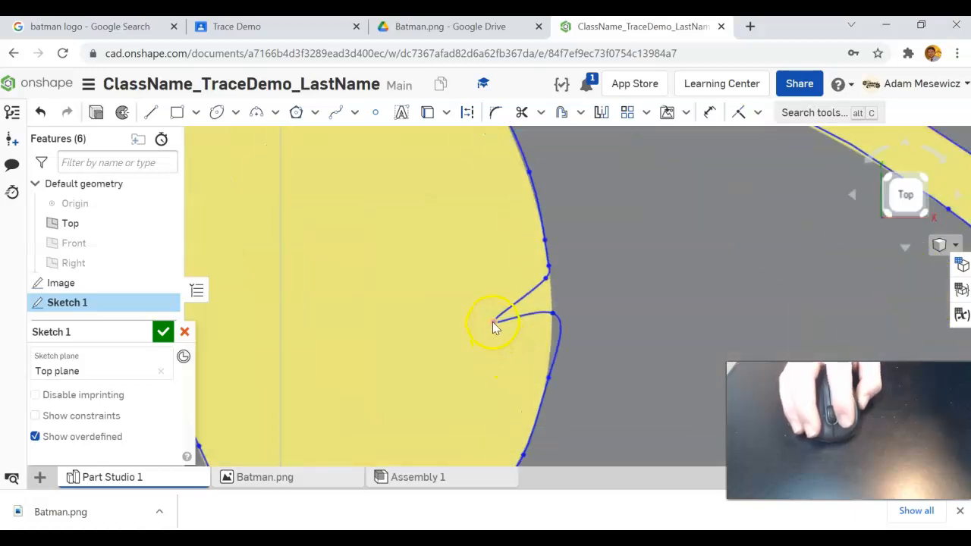
drag(507, 317, 548, 281)
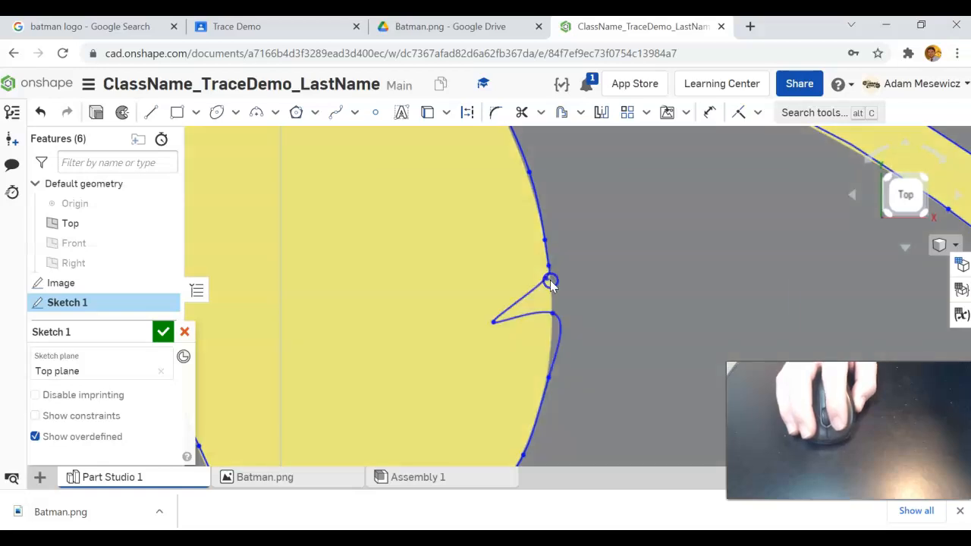
scroll(544, 279, up, 3)
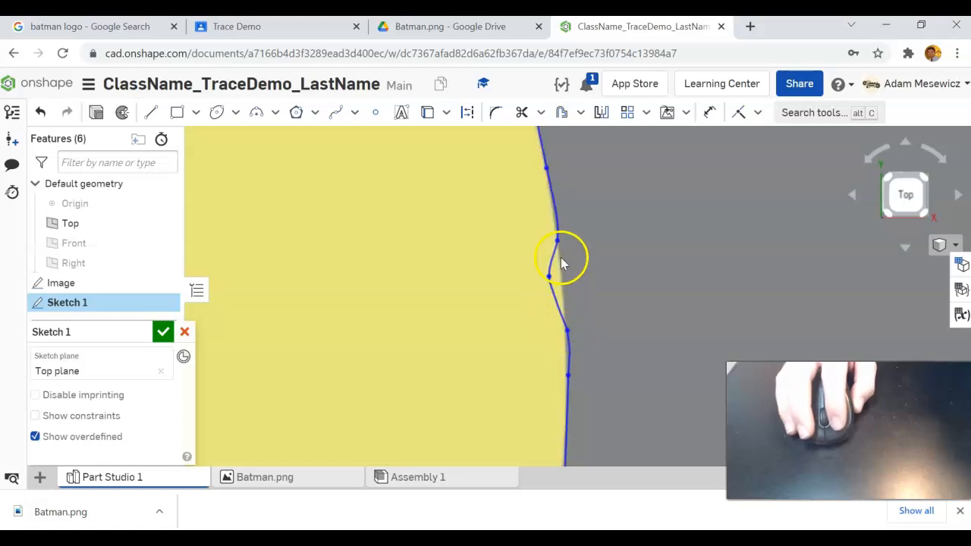
- Delete the spline point that still dents the outer edge of the upper right yellow lobe
click(550, 279)
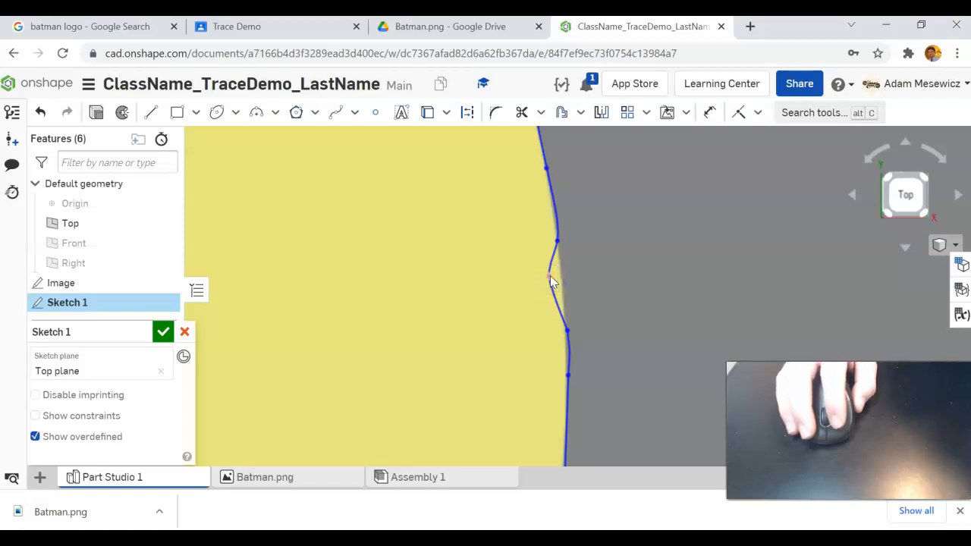
right_click(551, 277)
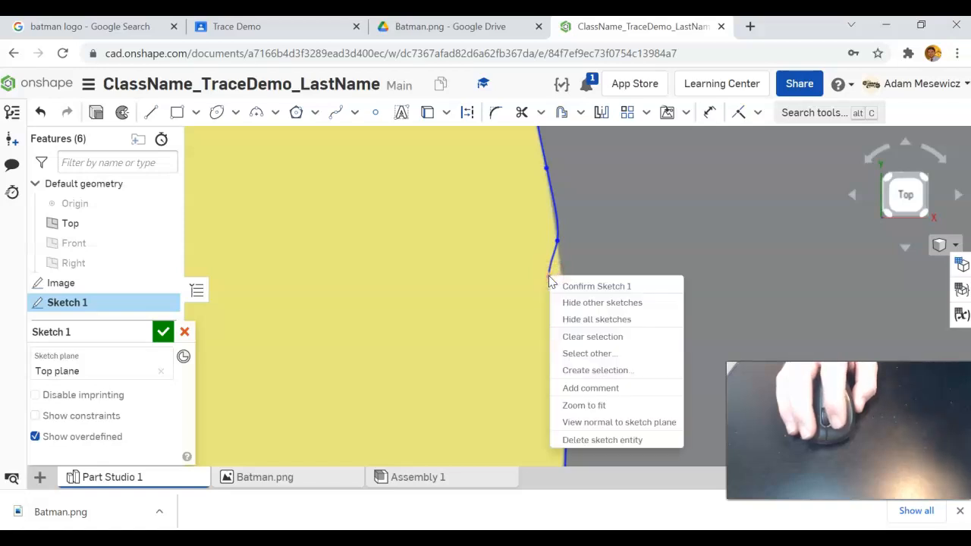
click(579, 440)
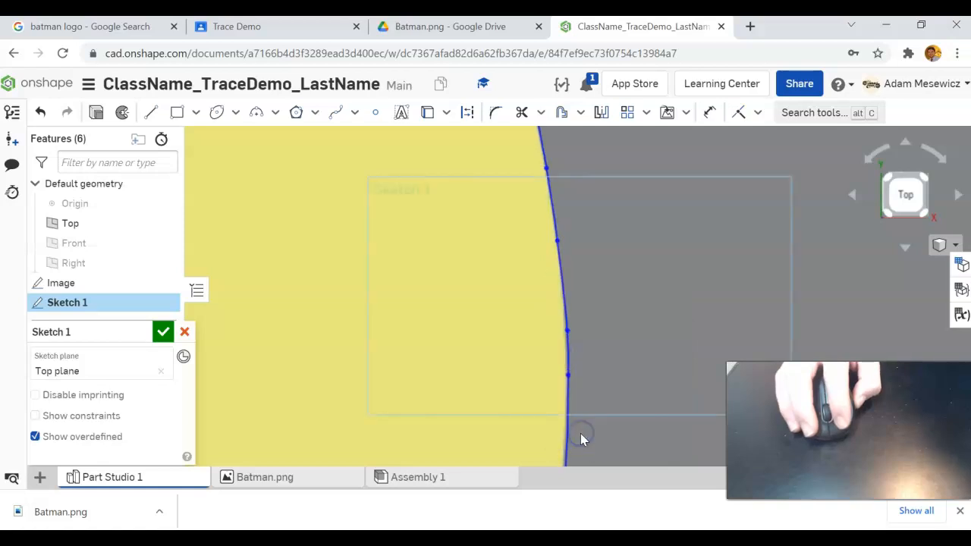
scroll(565, 332, up, 1)
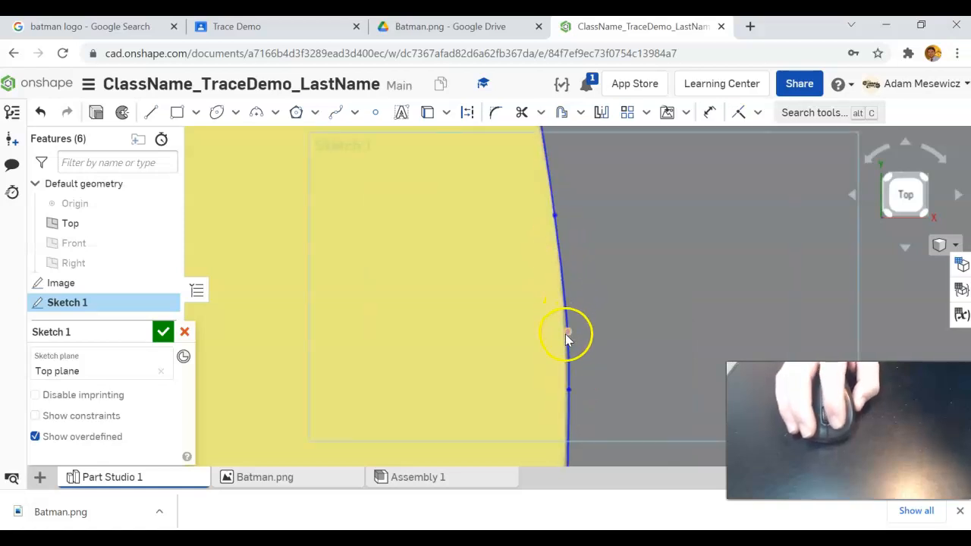
- Nudge the spline points on the upper and lower parts of the right wing's outer curve onto the image's edge
scroll(561, 217, down, 3)
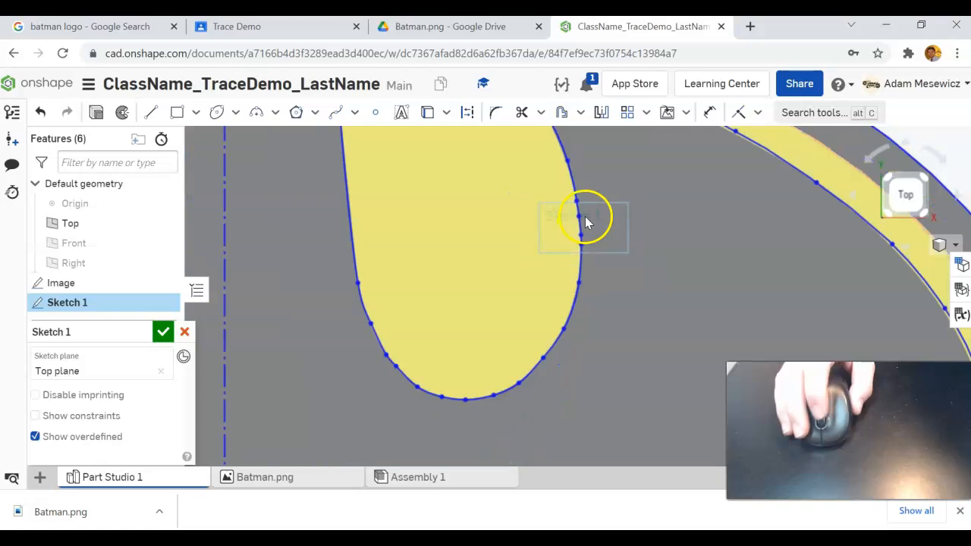
scroll(586, 220, down, 5)
scroll(758, 307, up, 5)
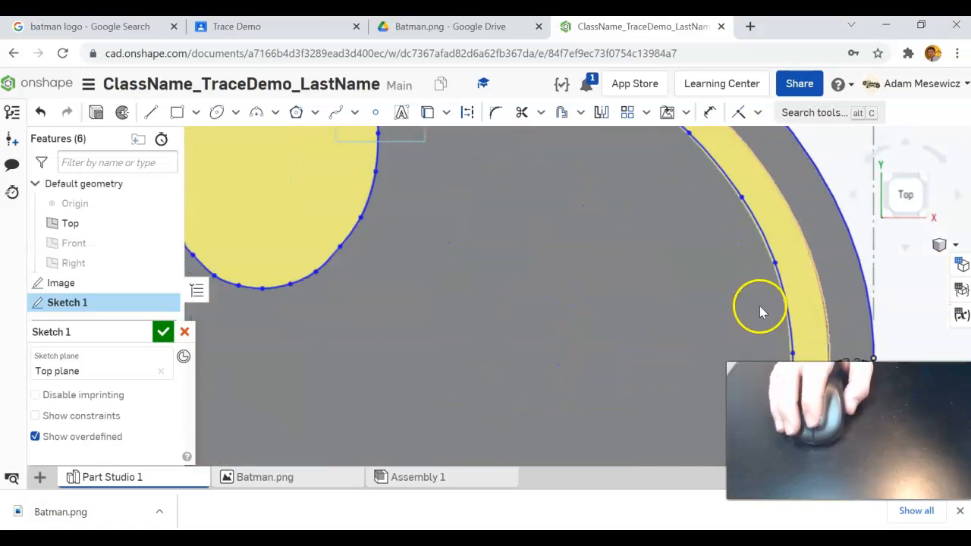
scroll(759, 305, up, 3)
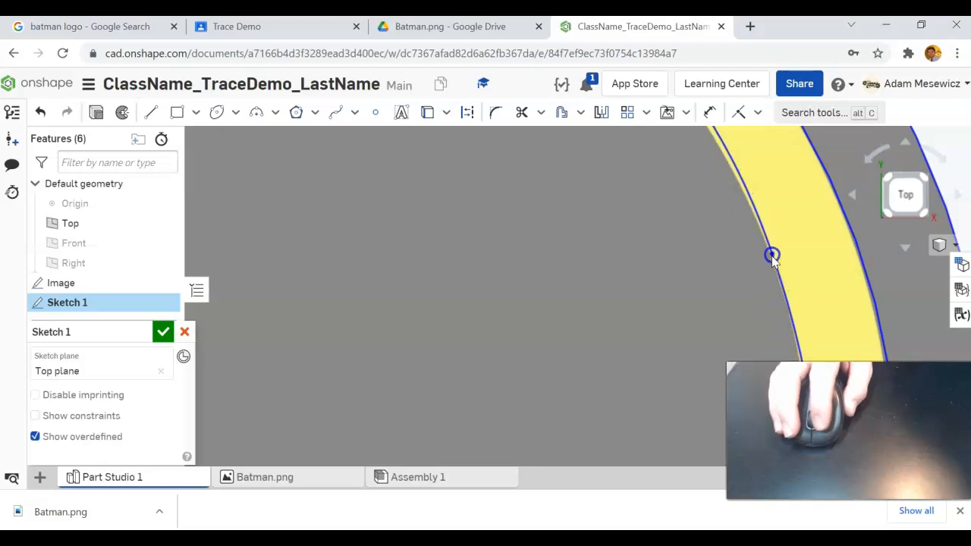
scroll(772, 256, down, 3)
scroll(780, 299, up, 3)
drag(786, 293, 782, 293)
scroll(781, 294, down, 3)
scroll(771, 326, up, 3)
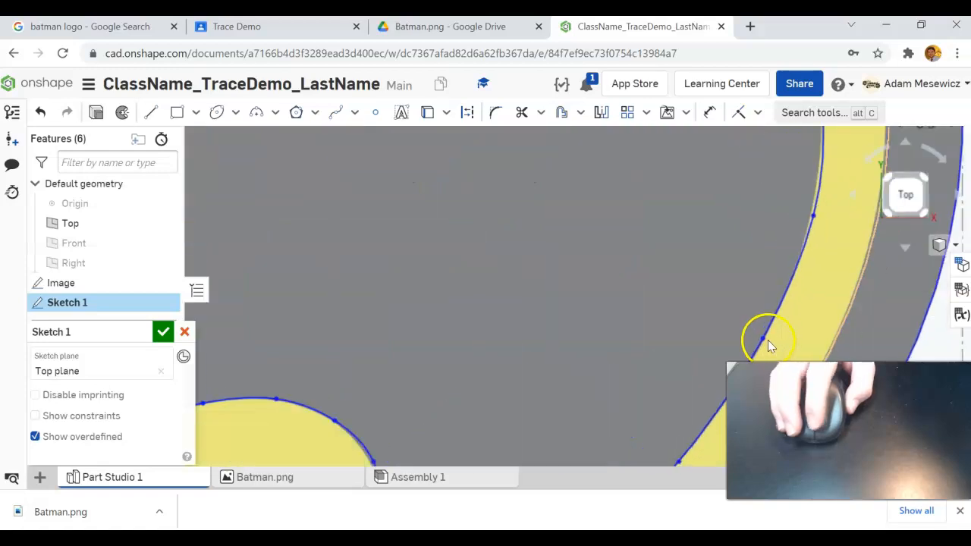
drag(809, 217, 811, 208)
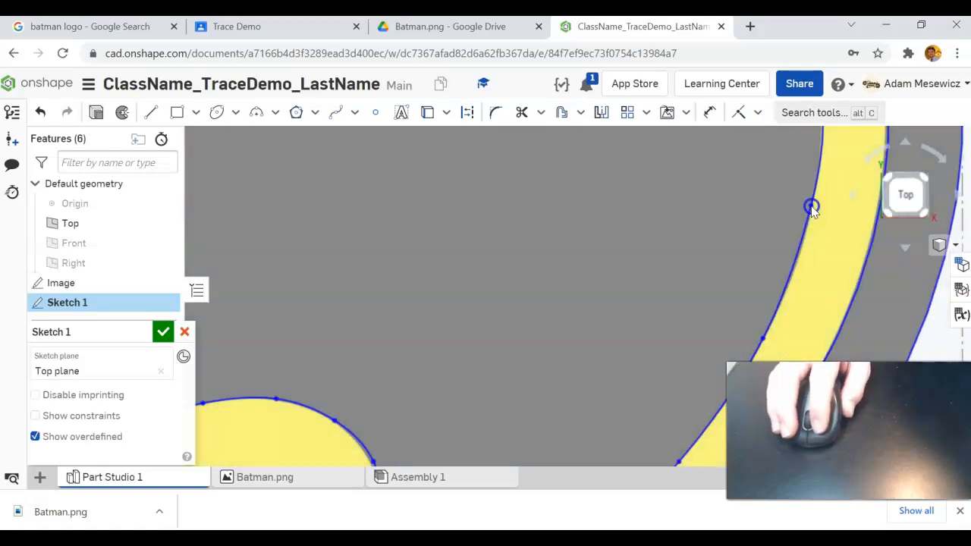
- Check the whole right-half spline against the image, from the head down to the lower centre tip
scroll(804, 214, down, 3)
scroll(766, 256, up, 3)
scroll(766, 256, down, 5)
scroll(730, 195, up, 5)
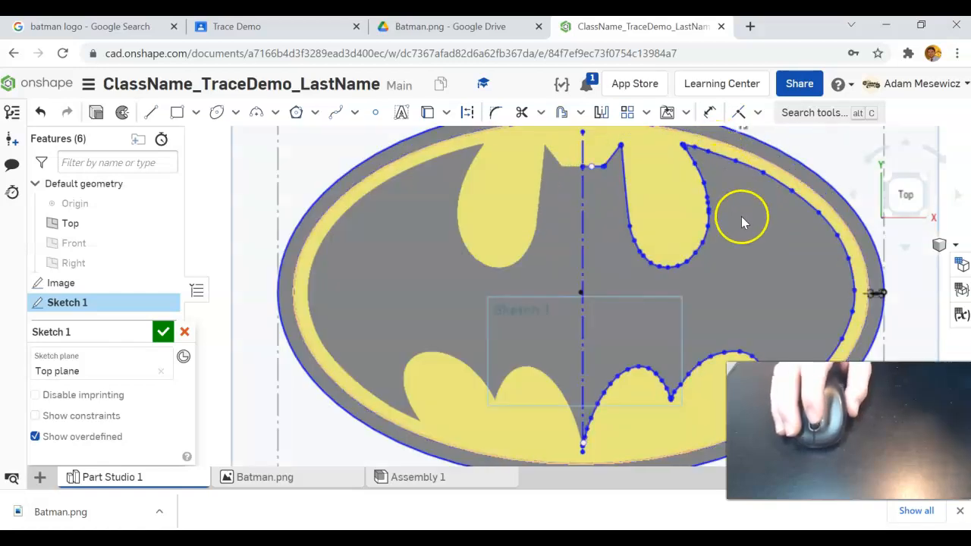
scroll(741, 220, down, 3)
scroll(751, 206, up, 2)
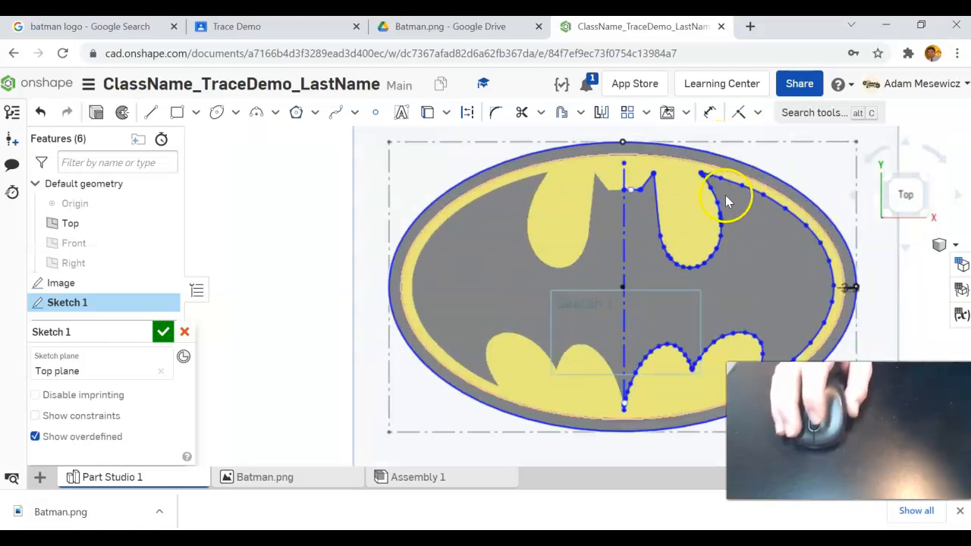
scroll(727, 201, up, 2)
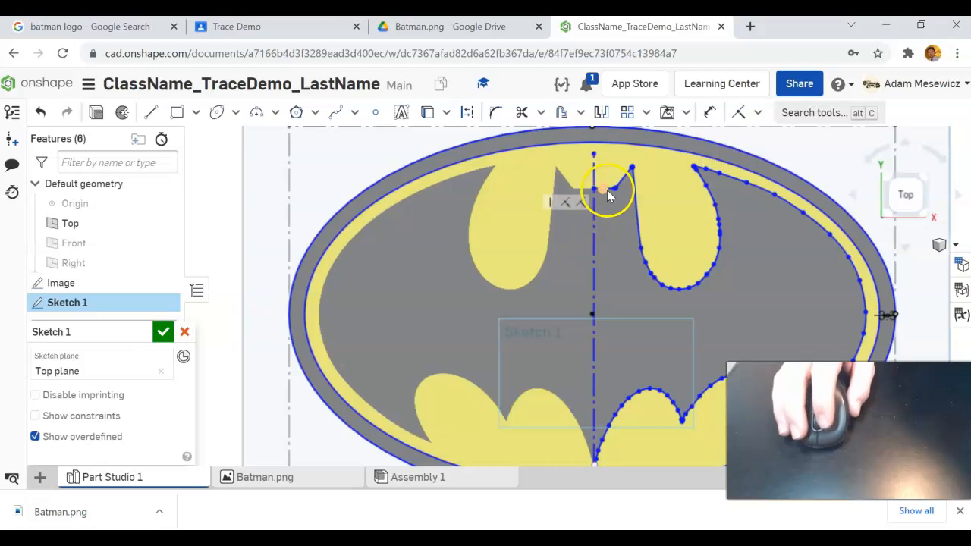
scroll(607, 190, up, 3)
scroll(642, 209, down, 7)
scroll(728, 304, up, 2)
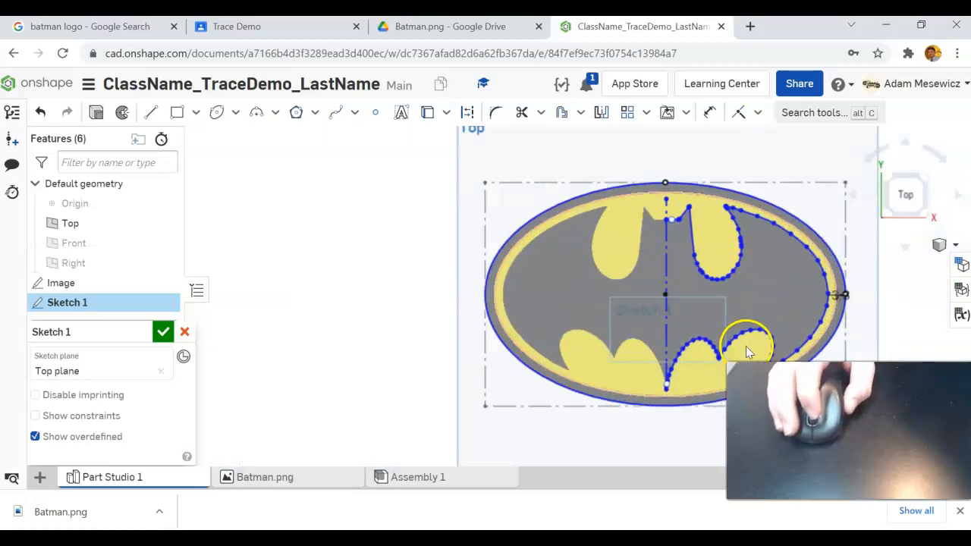
scroll(755, 303, up, 3)
scroll(751, 205, down, 3)
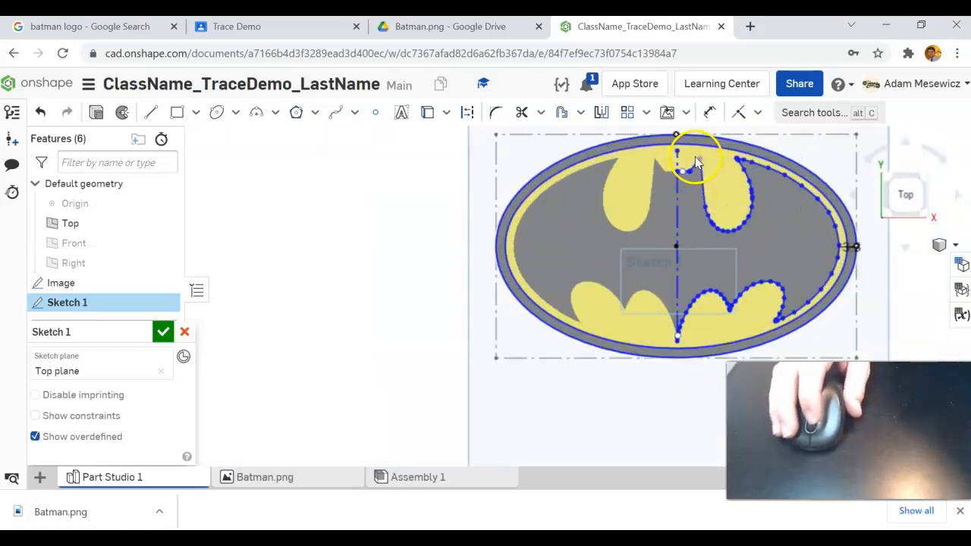
scroll(696, 162, up, 1)
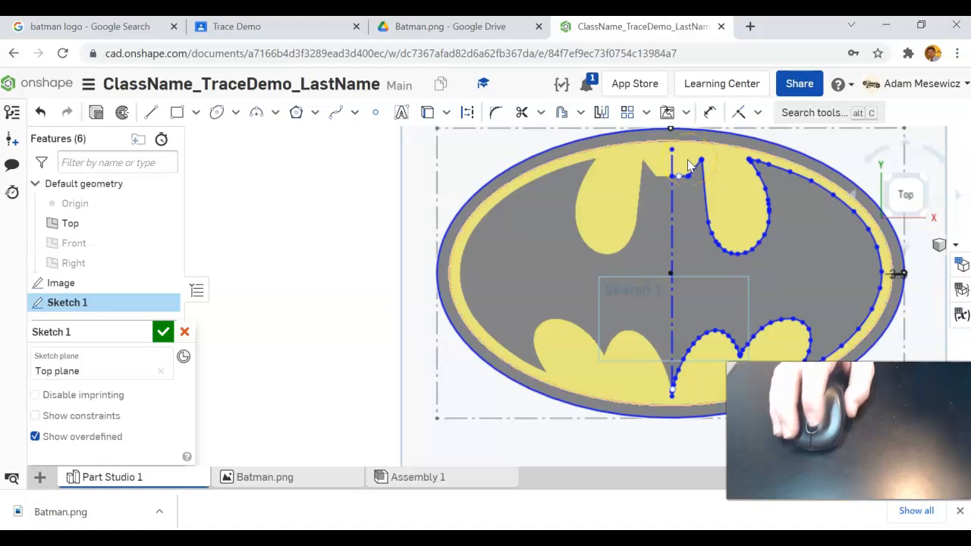
- Mirror the right-half bat spline about the vertical construction line and leave the Mirror tool
click(703, 198)
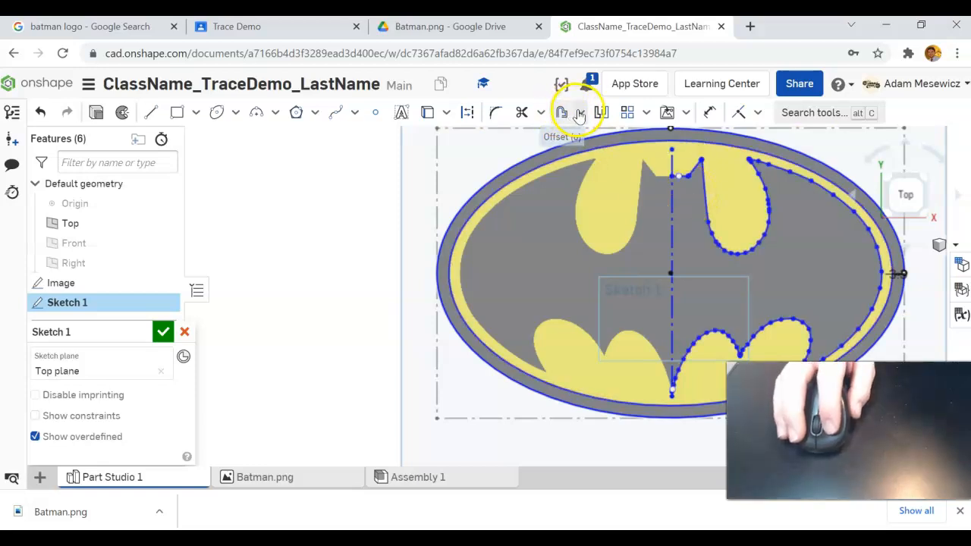
click(602, 114)
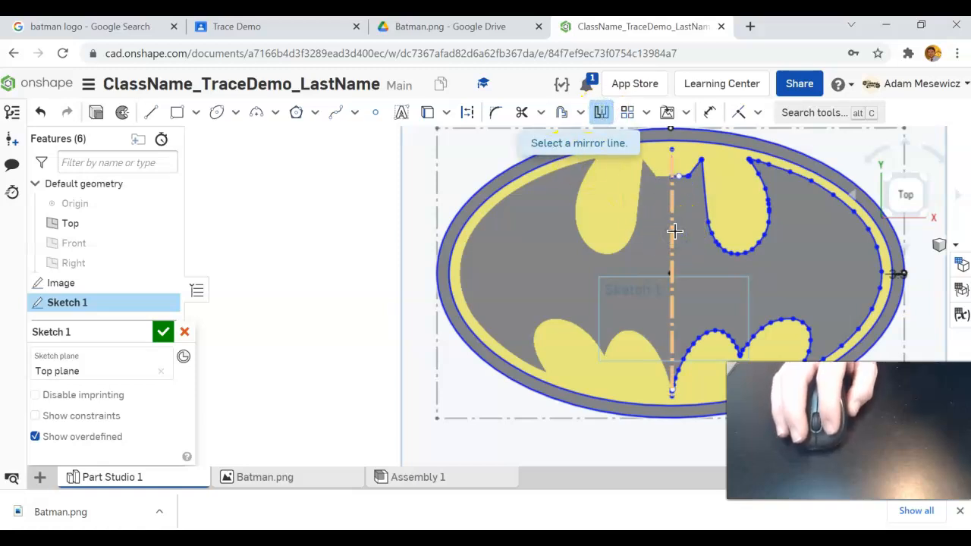
click(673, 213)
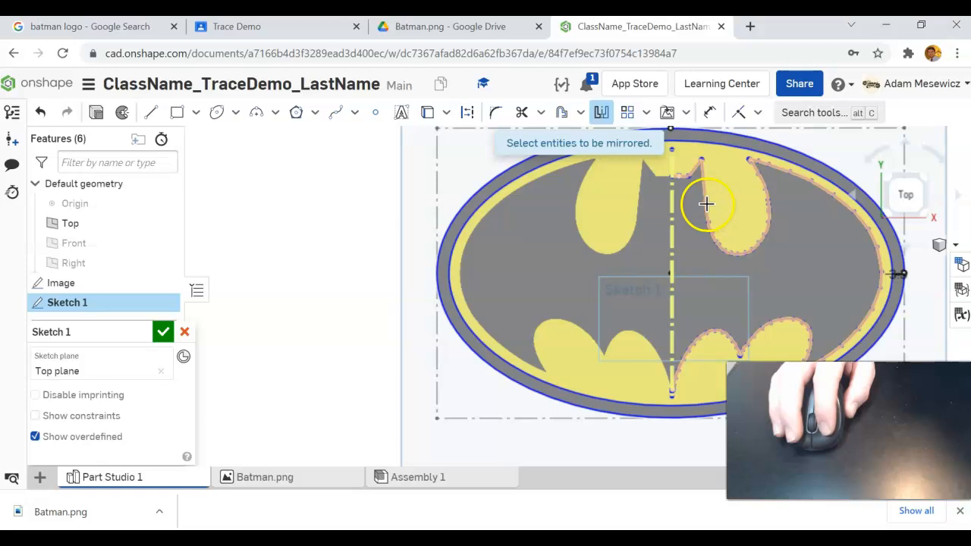
click(706, 203)
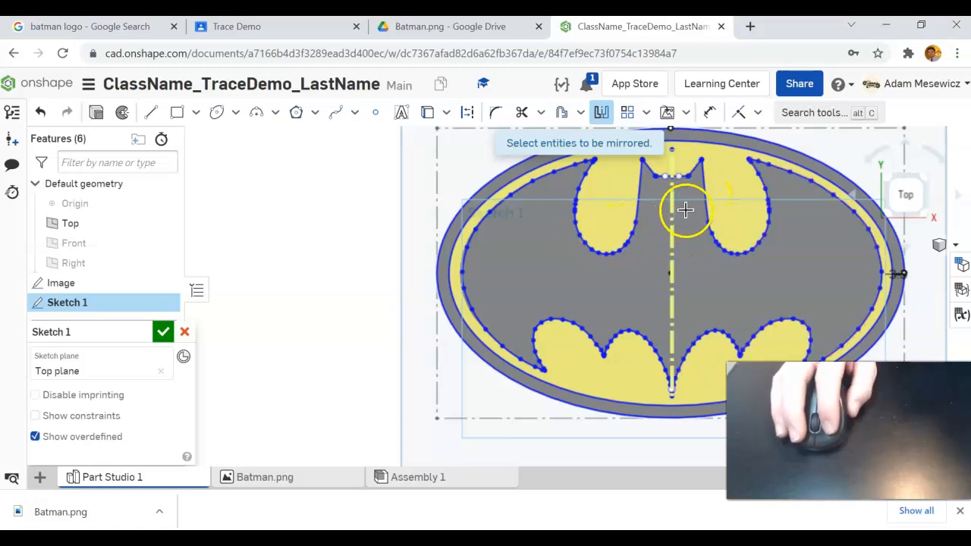
key(Escape)
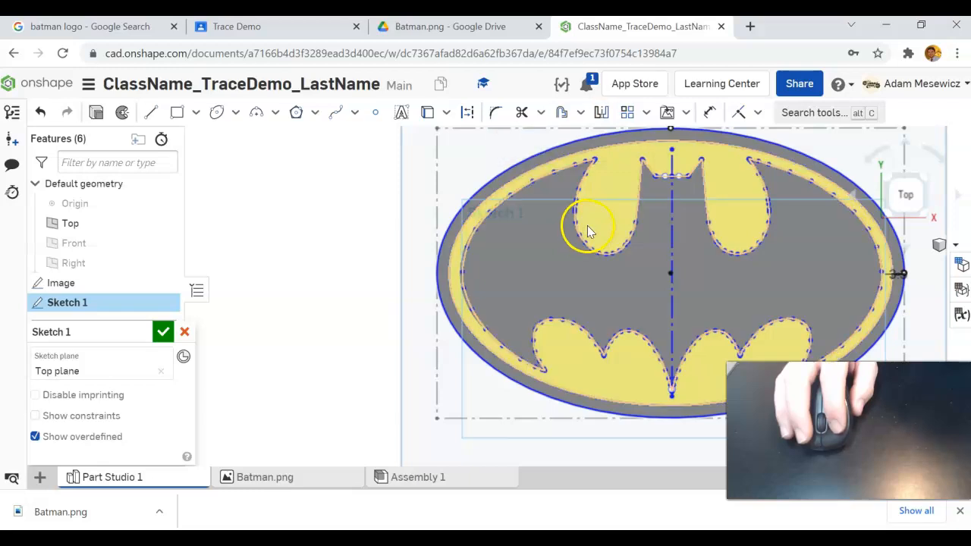
- Examine how the mirrored left-half outline fits the image around the wings, lower scallops and head
scroll(508, 219, down, 3)
scroll(536, 182, up, 5)
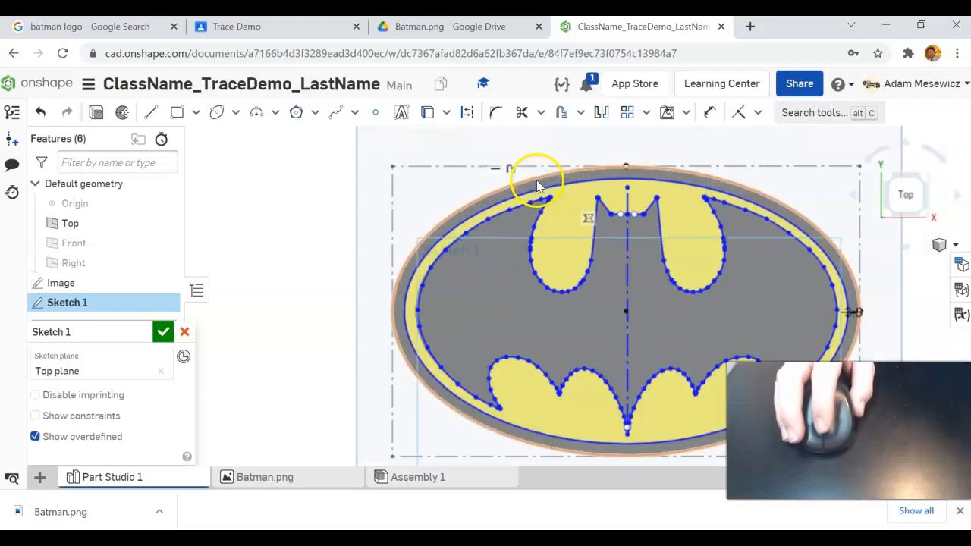
scroll(588, 263, down, 4)
scroll(567, 302, up, 4)
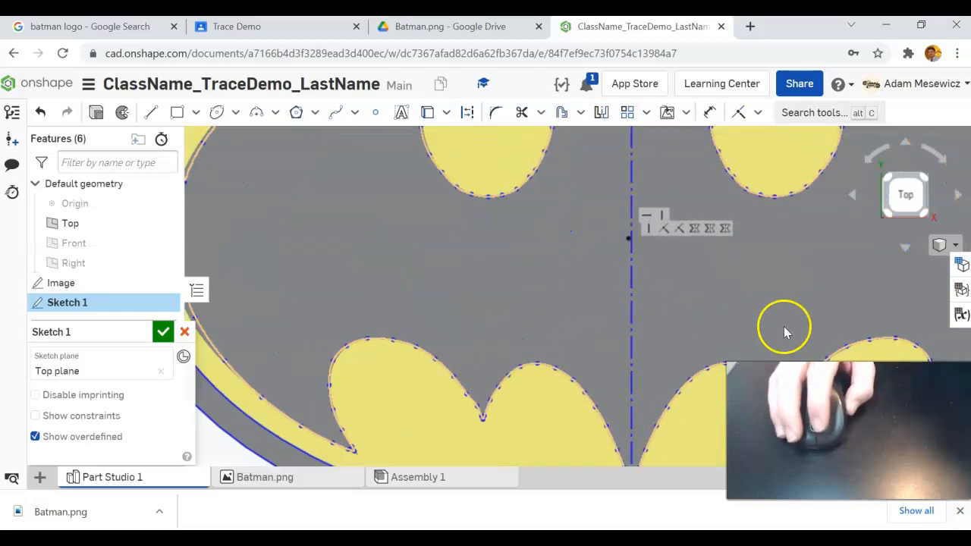
scroll(507, 286, down, 3)
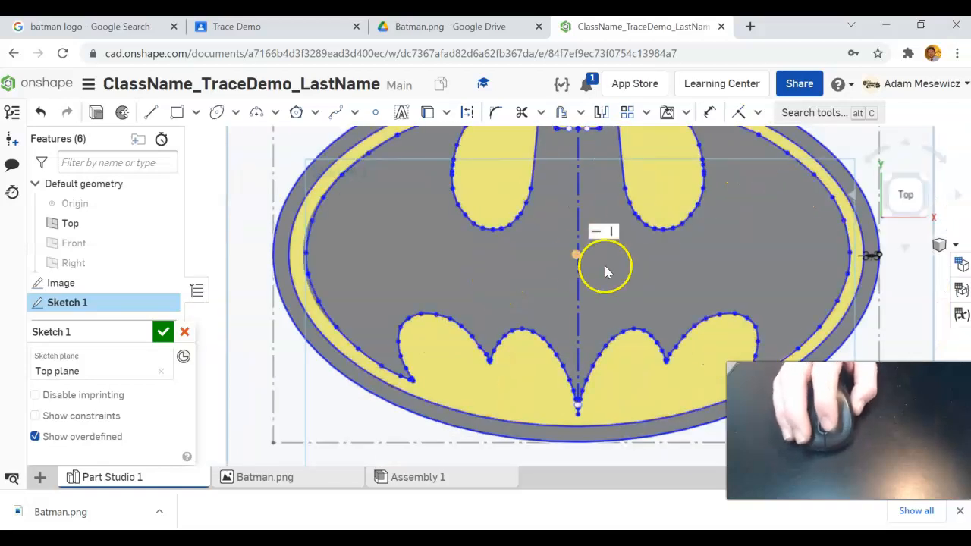
scroll(630, 323, up, 3)
scroll(630, 323, up, 4)
scroll(488, 458, down, 5)
scroll(444, 171, up, 3)
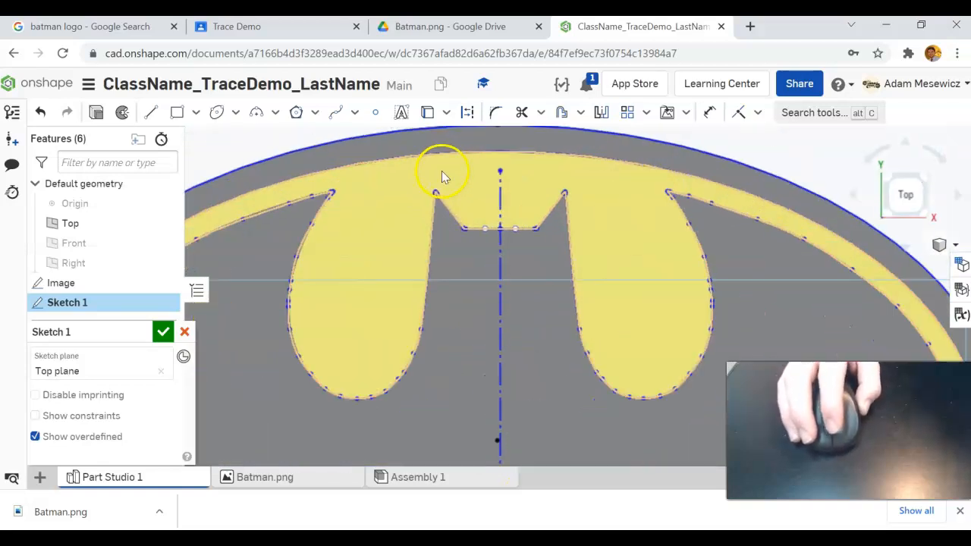
scroll(438, 304, up, 2)
scroll(436, 281, down, 3)
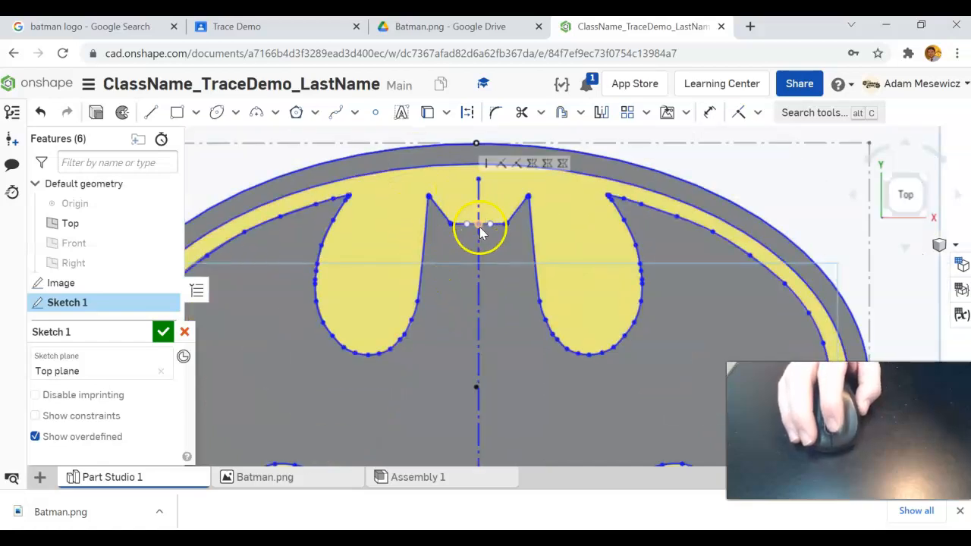
scroll(474, 307, up, 3)
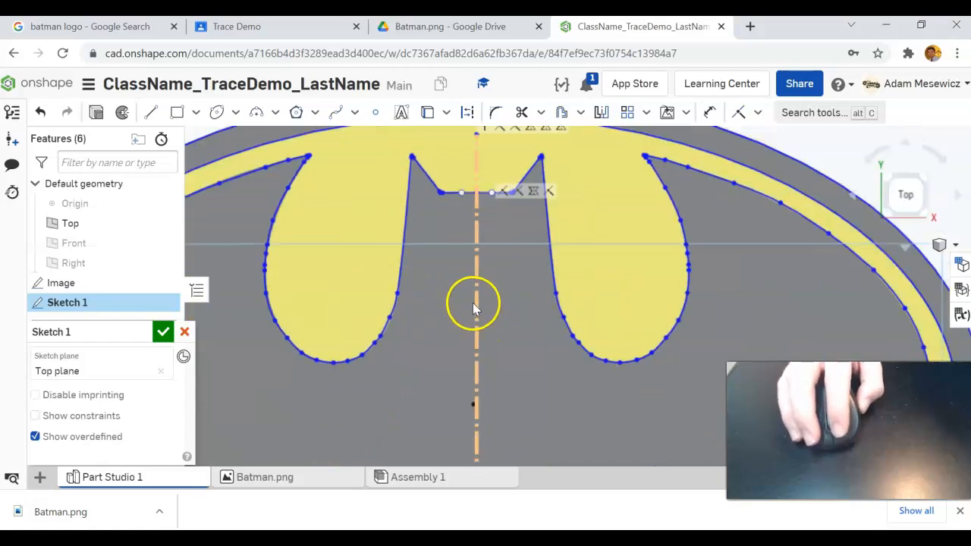
- Move the spline point at the tip of the bat's left ear slightly down to fit the image's edge
scroll(441, 194, down, 2)
scroll(426, 250, up, 2)
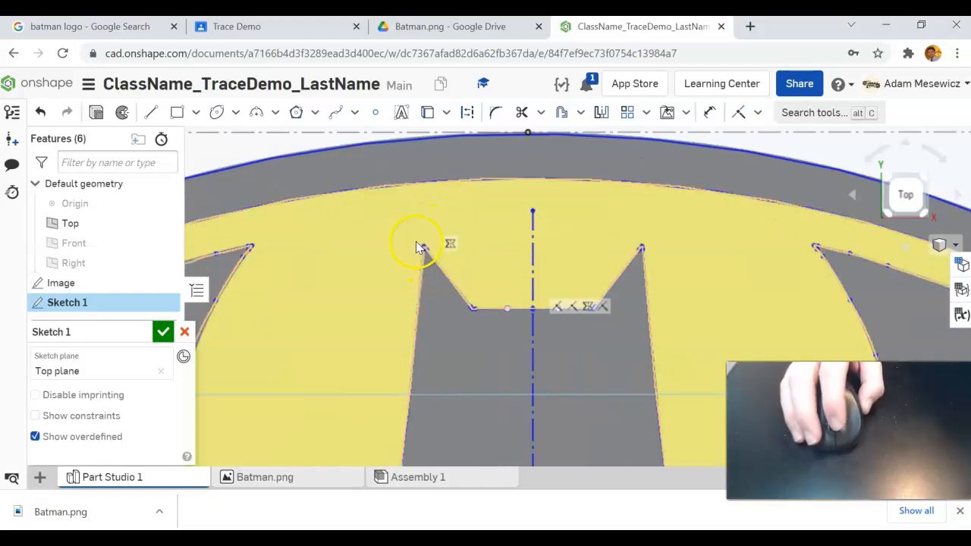
scroll(436, 260, up, 3)
drag(444, 262, 446, 270)
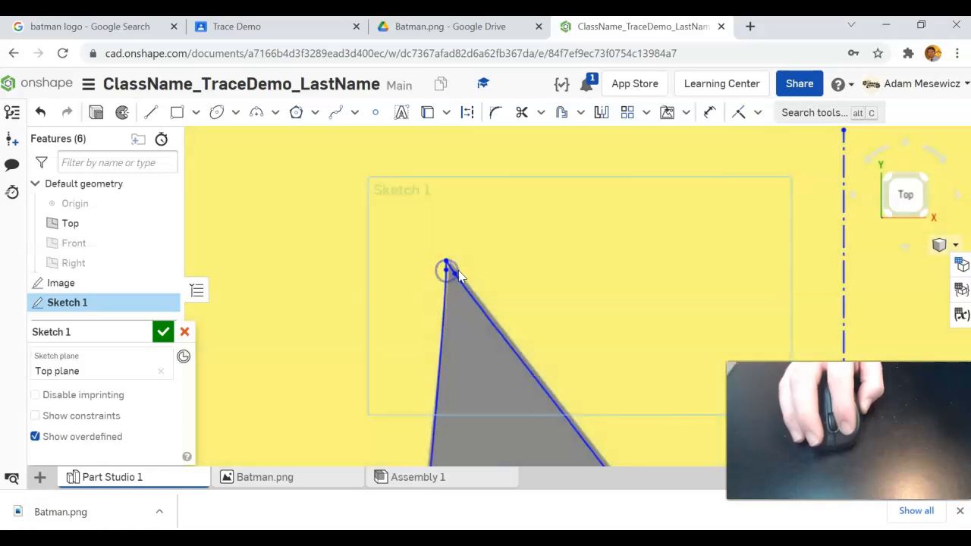
scroll(466, 270, down, 5)
scroll(476, 278, up, 3)
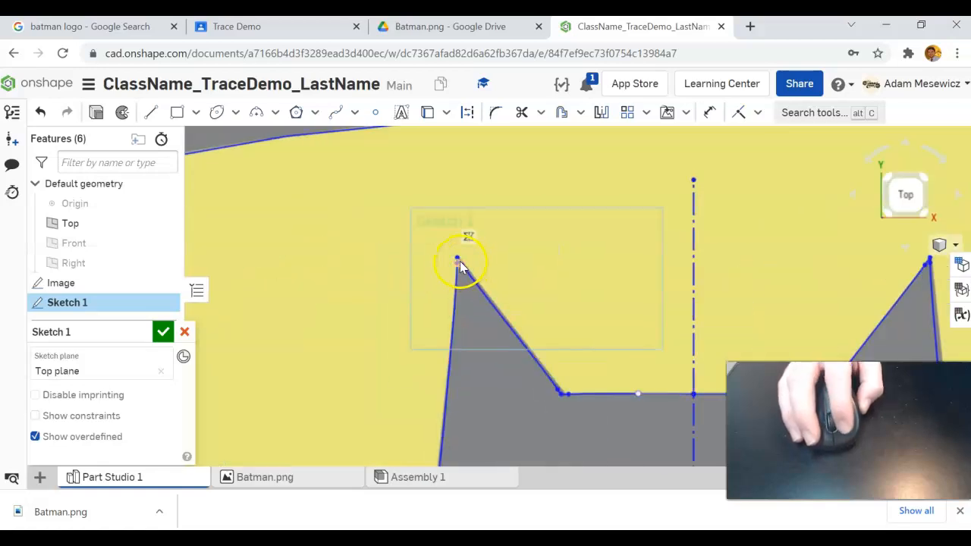
- Move the spline point beside the bat's left ear tip onto the ear's outer edge, slightly below the tip
drag(458, 271, 444, 269)
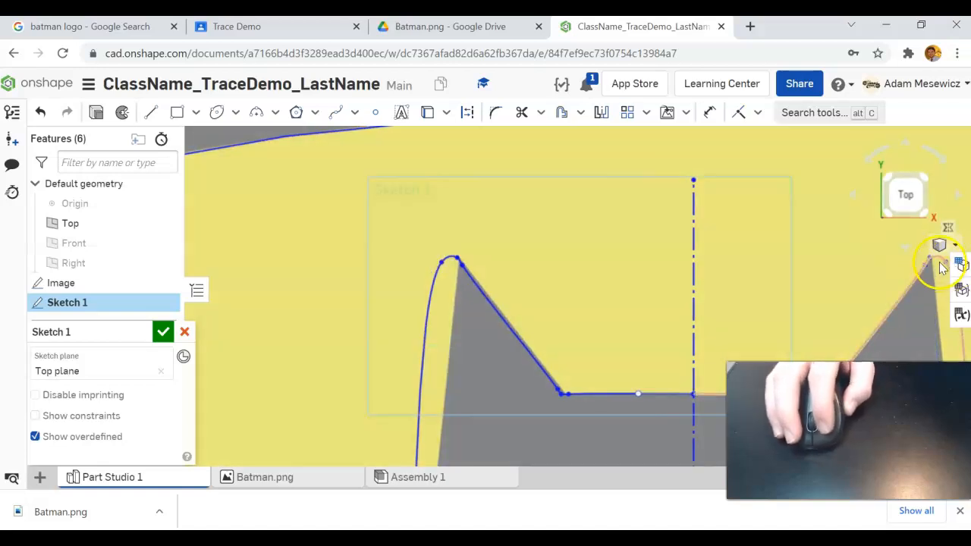
scroll(667, 304, down, 5)
scroll(812, 315, up, 5)
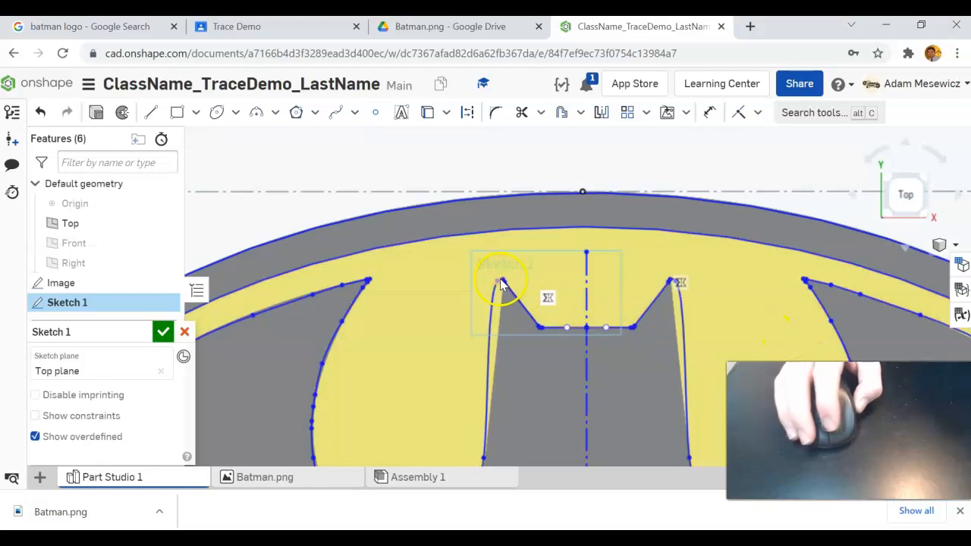
drag(497, 288, 502, 298)
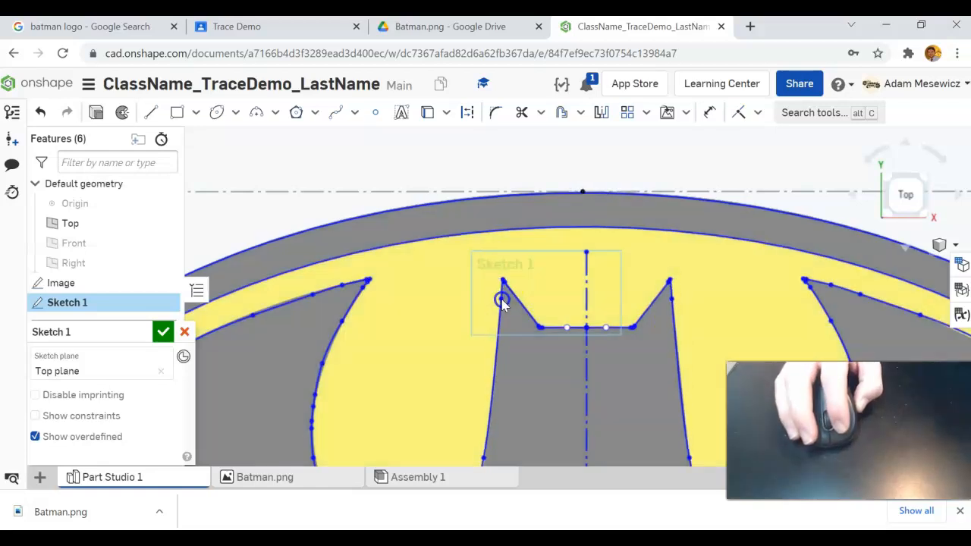
scroll(503, 288, up, 5)
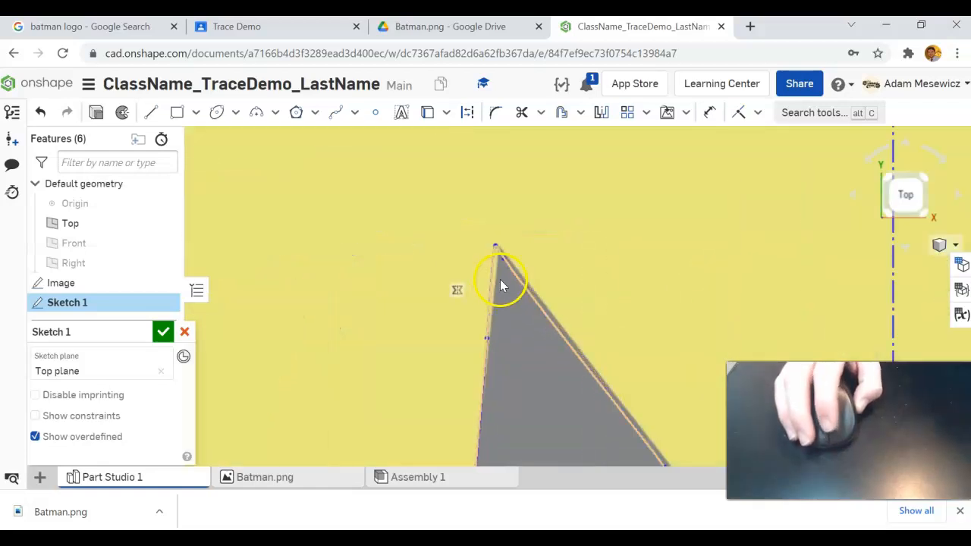
scroll(504, 260, down, 5)
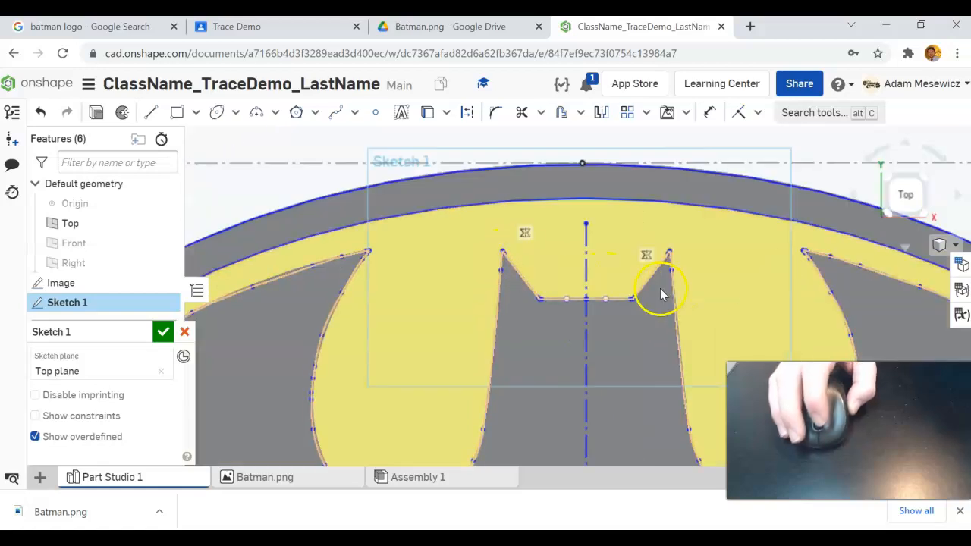
scroll(500, 271, up, 5)
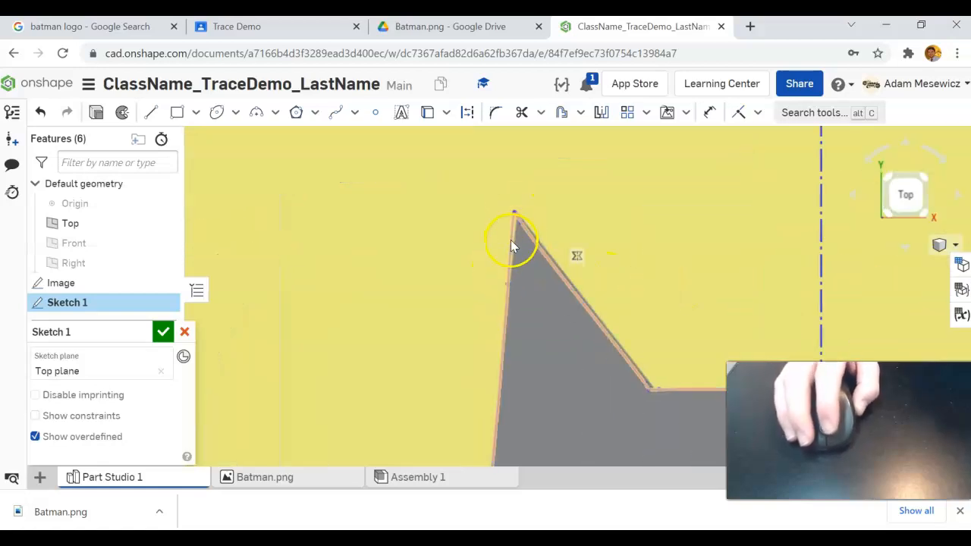
- Delete the vertical centre construction line used for mirroring the bat outline
scroll(507, 249, down, 6)
scroll(507, 251, down, 8)
scroll(564, 366, up, 3)
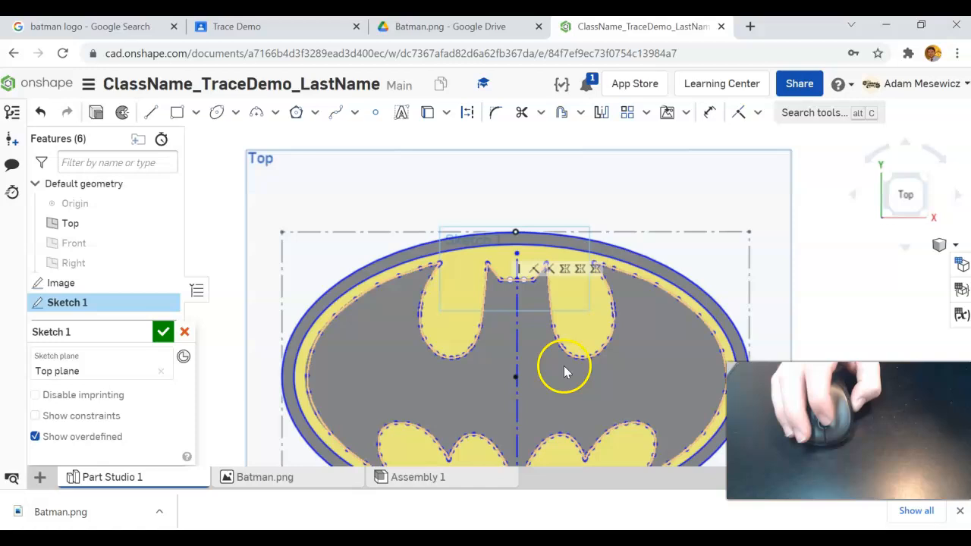
click(517, 327)
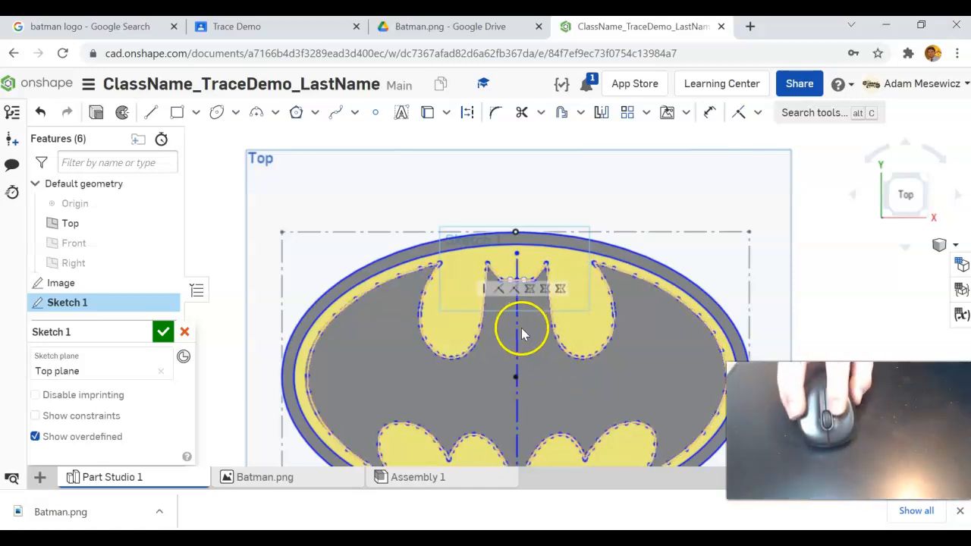
key(Delete)
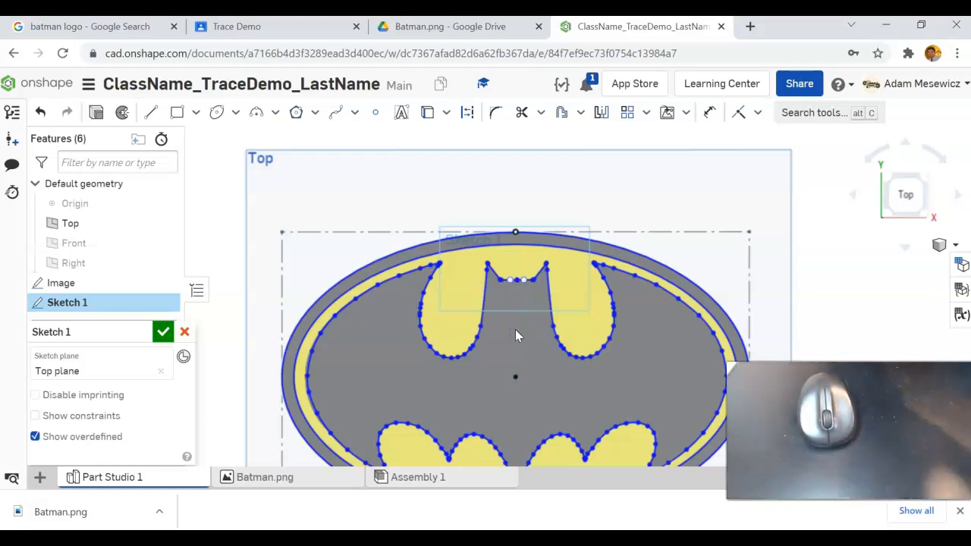
- Examine how the bat outline fits the image around the ears and across the whole logo
scroll(515, 335, up, 5)
scroll(515, 336, down, 6)
scroll(468, 207, up, 6)
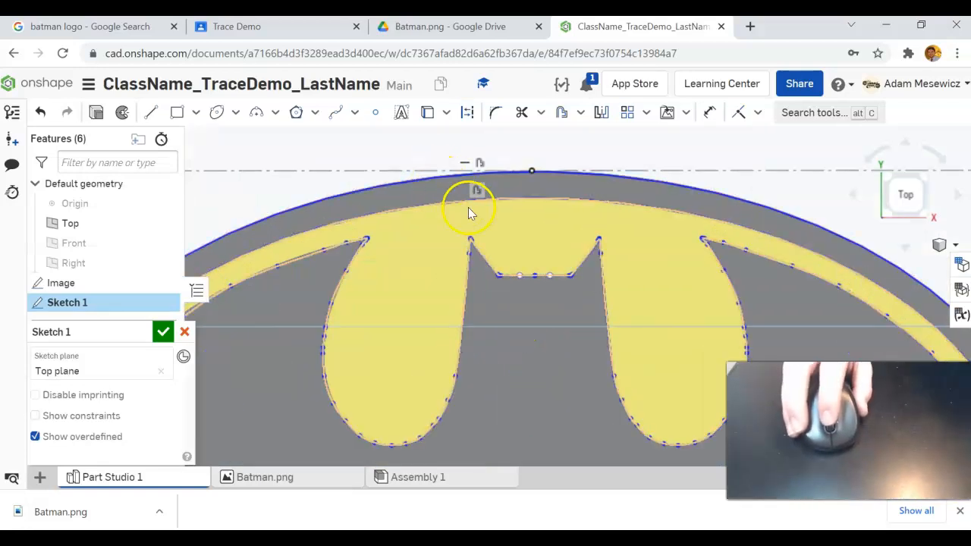
scroll(452, 246, up, 3)
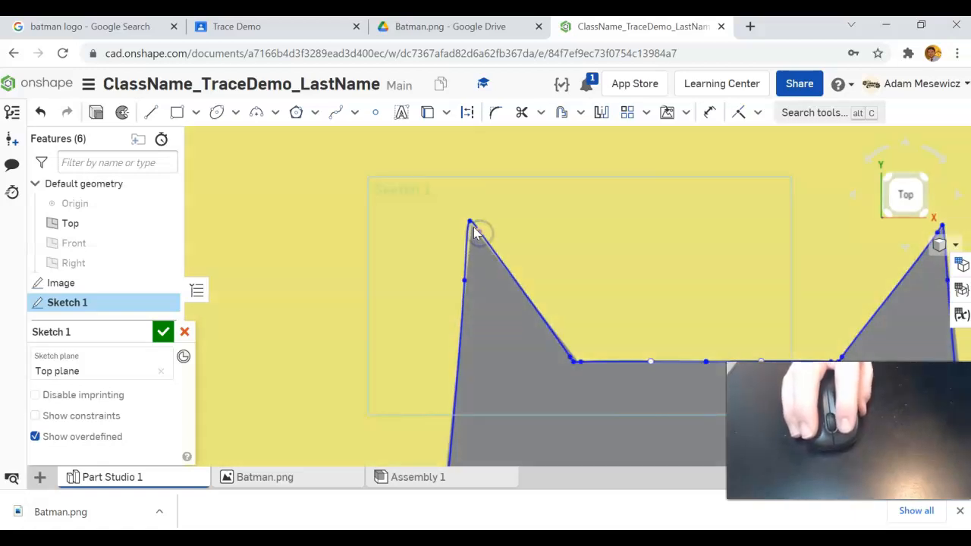
scroll(508, 265, down, 1)
scroll(574, 377, down, 8)
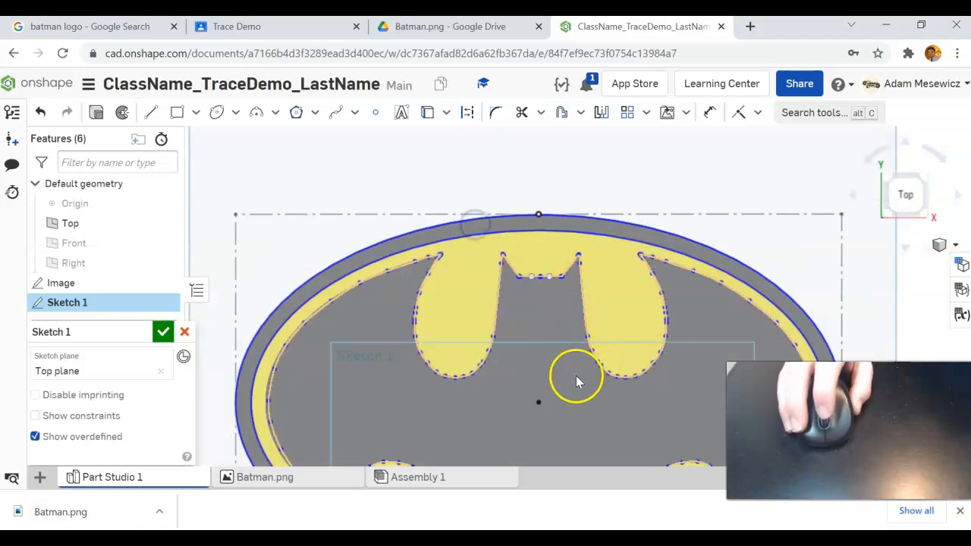
scroll(547, 387, up, 5)
scroll(554, 405, down, 3)
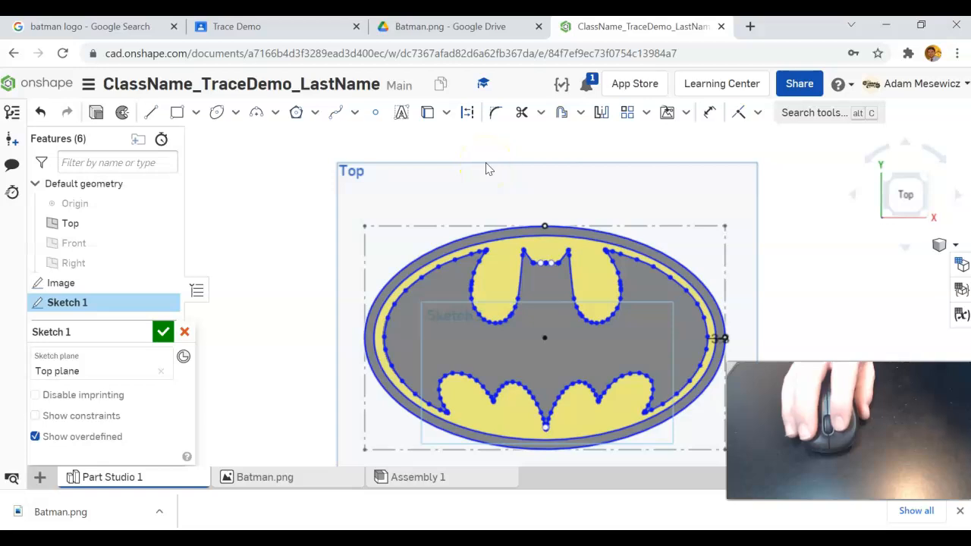
- Finish Sketch 1 and delete the Image sketch that served as the tracing background
click(161, 333)
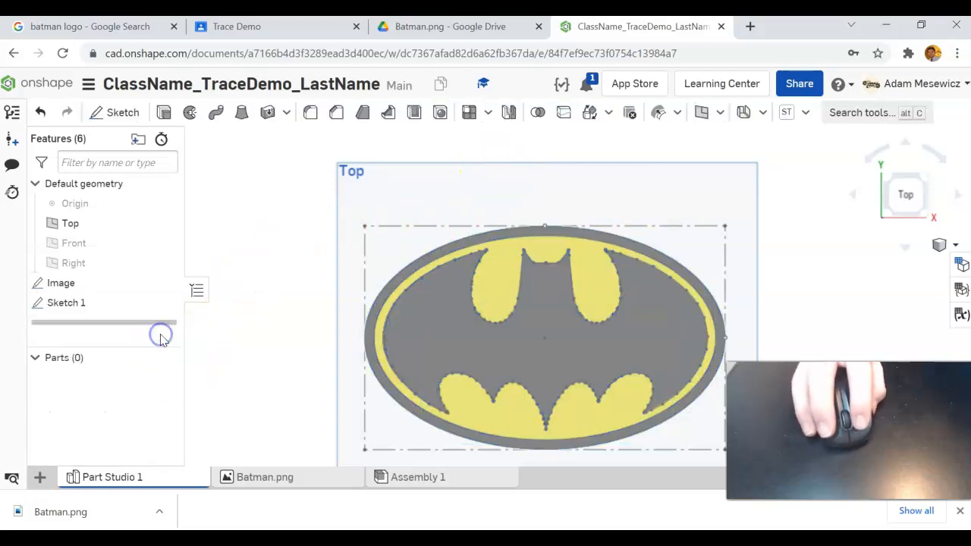
click(67, 287)
right_click(67, 287)
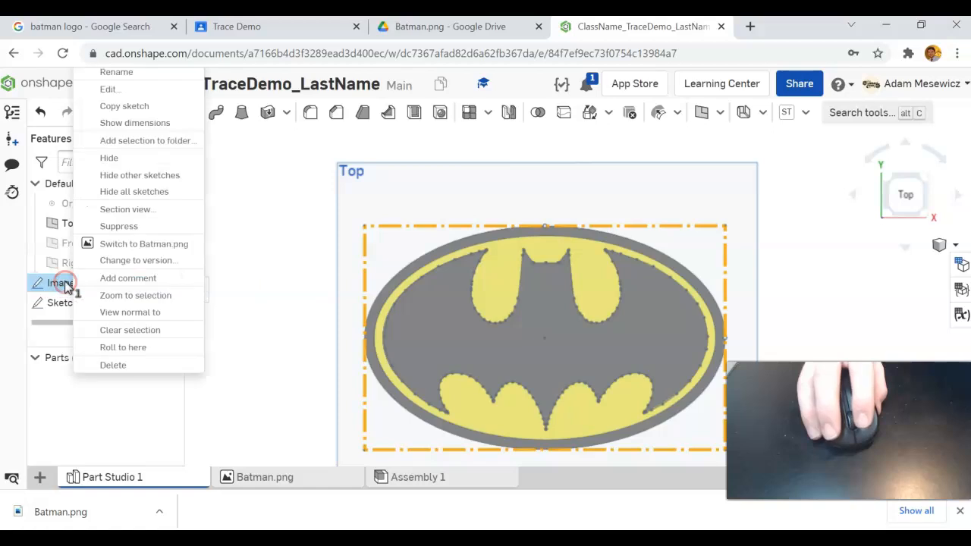
click(111, 365)
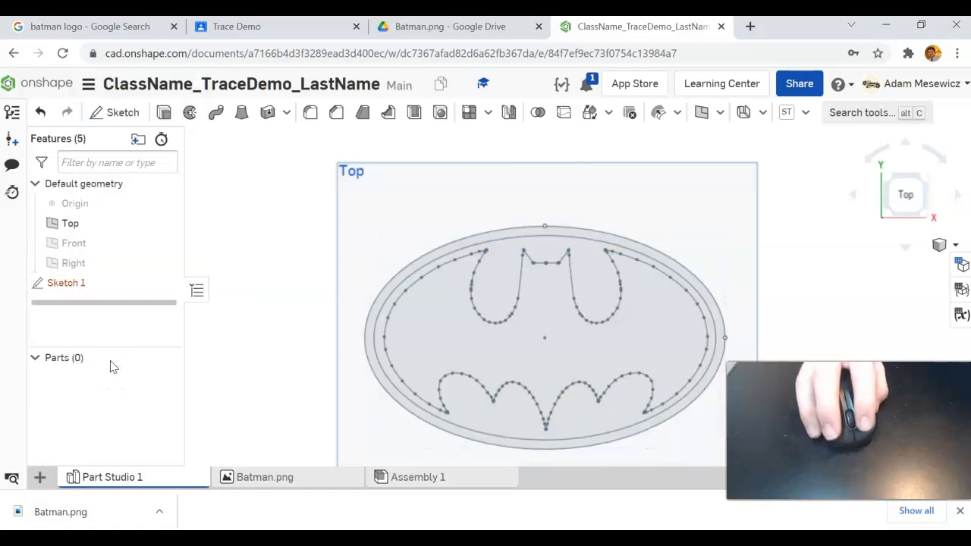
scroll(578, 434, up, 3)
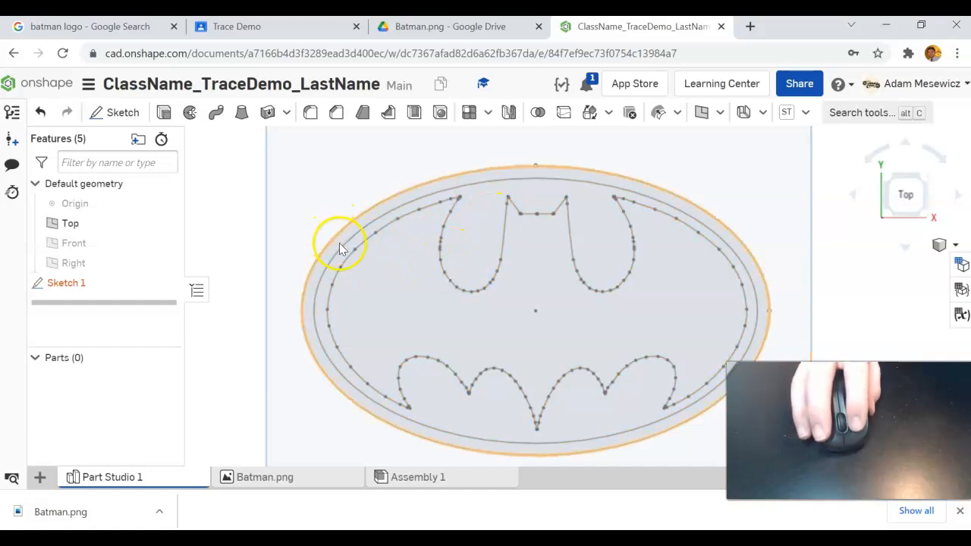
click(506, 310)
click(364, 263)
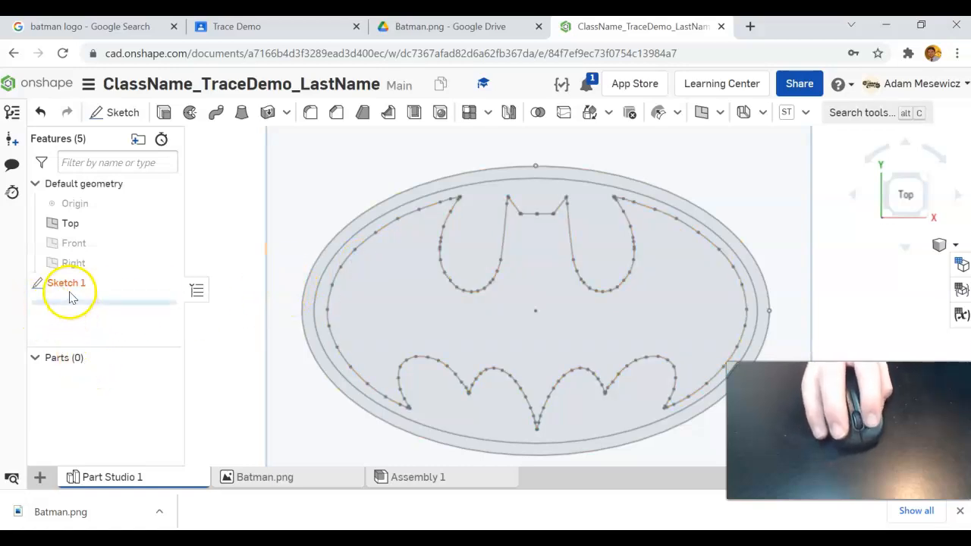
- Delete the two constraints with missing external references at the outer ellipse's right and top points in Sketch 1, and finish the sketch
mouse_move(48, 282)
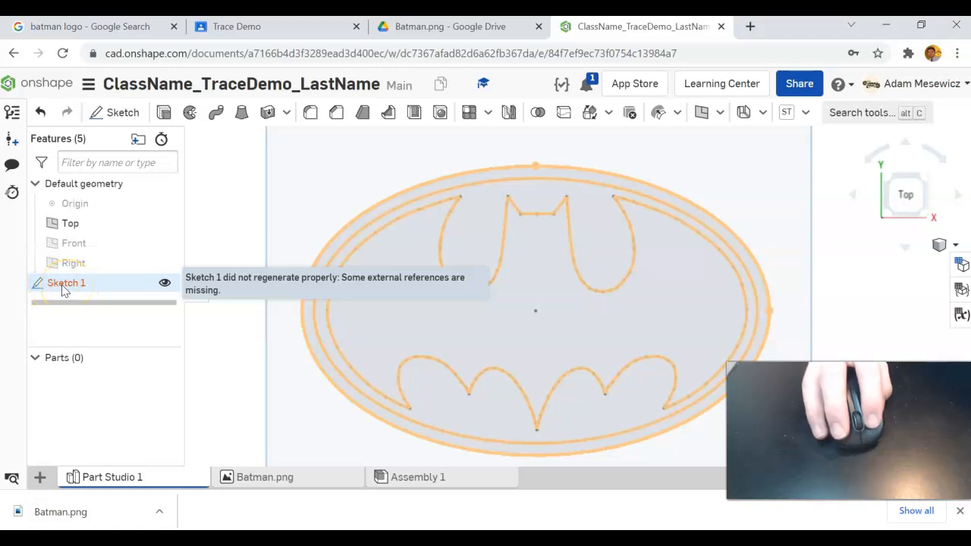
double_click(64, 291)
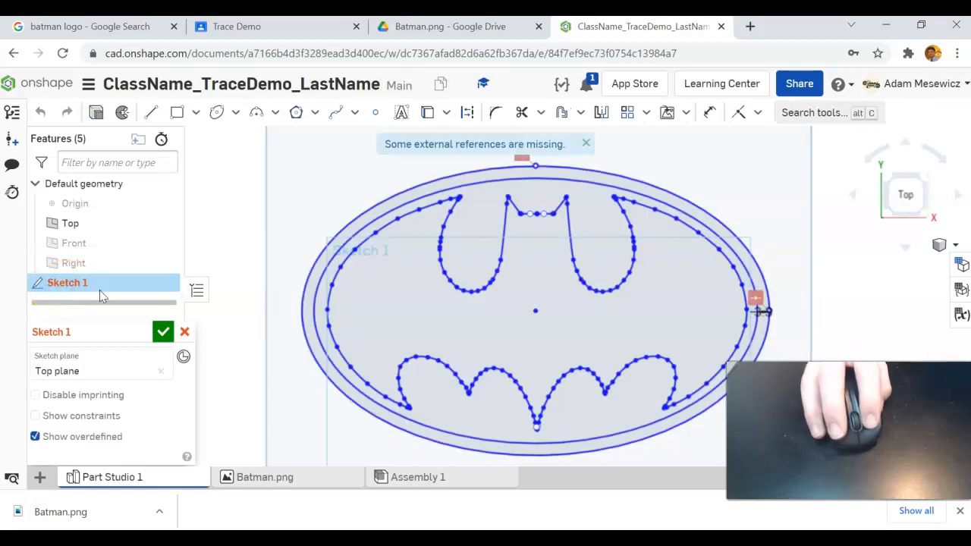
click(756, 302)
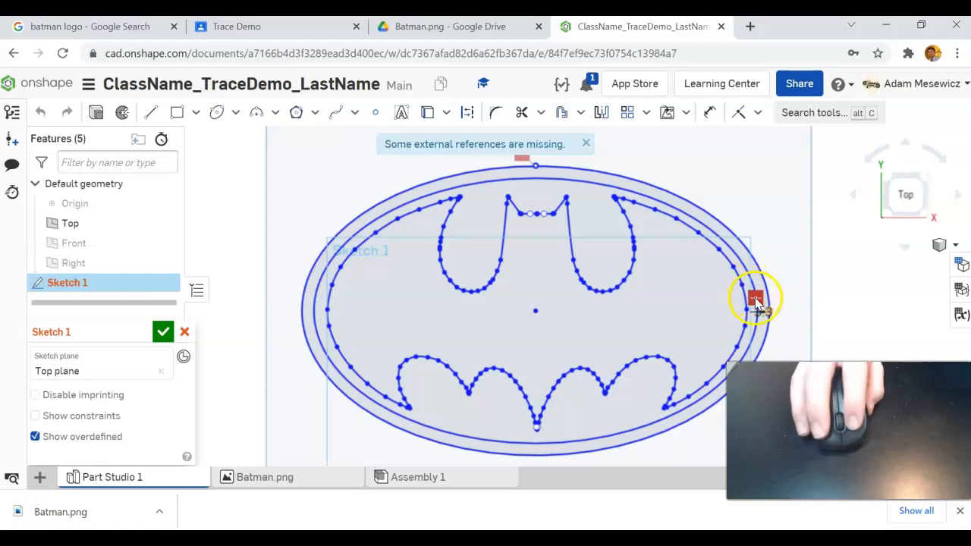
scroll(756, 302, up, 5)
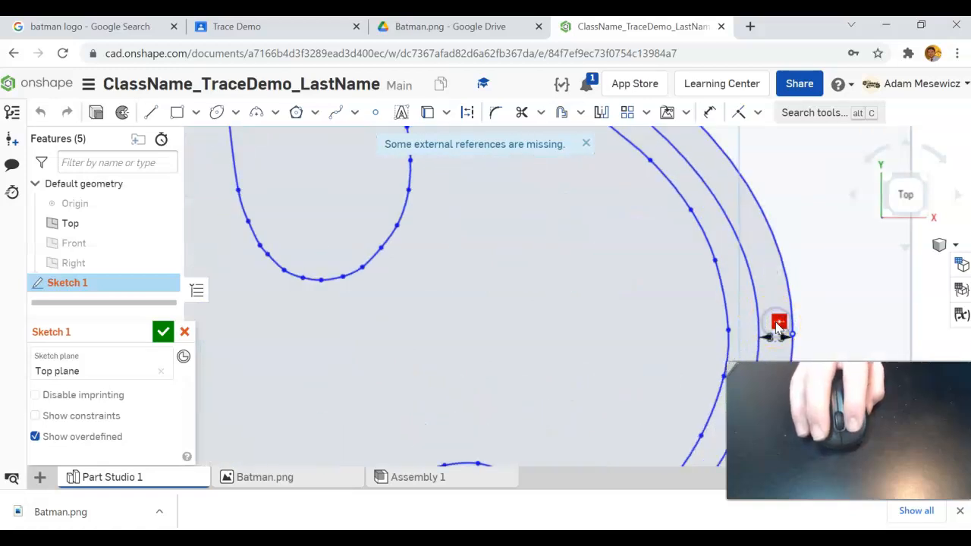
scroll(778, 330, down, 5)
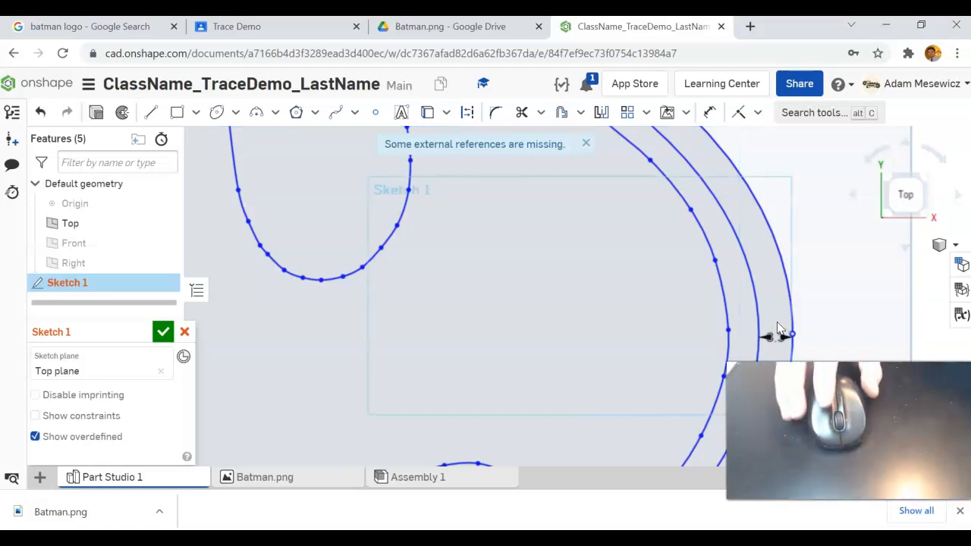
scroll(622, 220, up, 4)
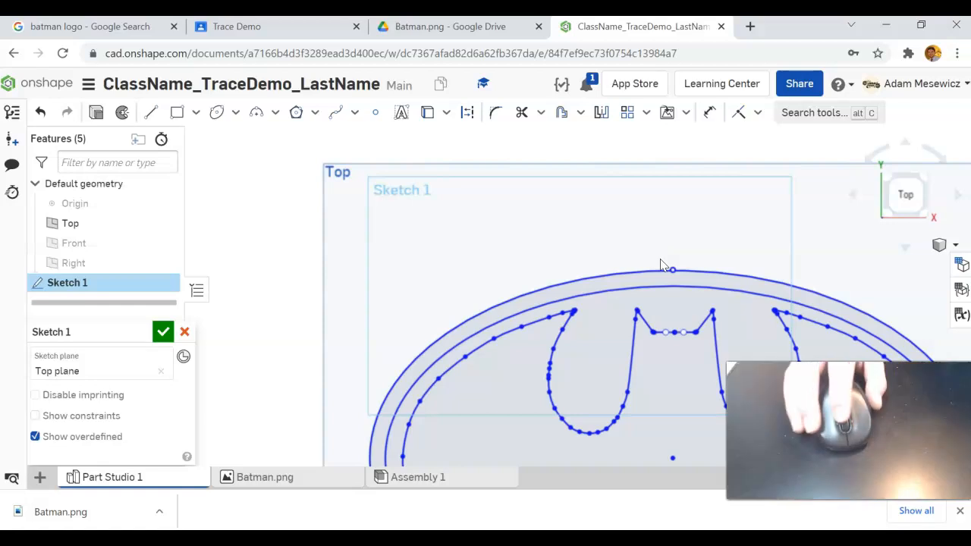
scroll(665, 266, down, 5)
scroll(717, 321, up, 3)
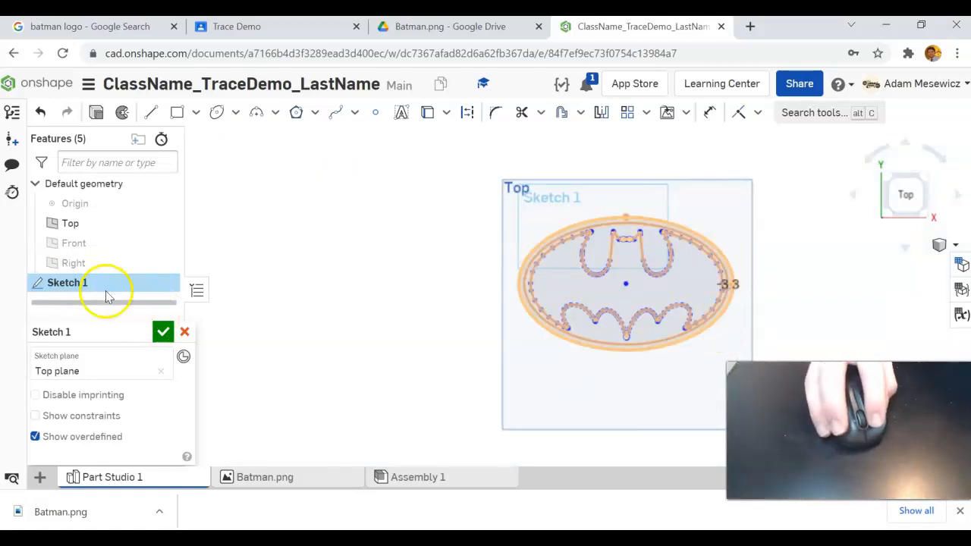
click(158, 333)
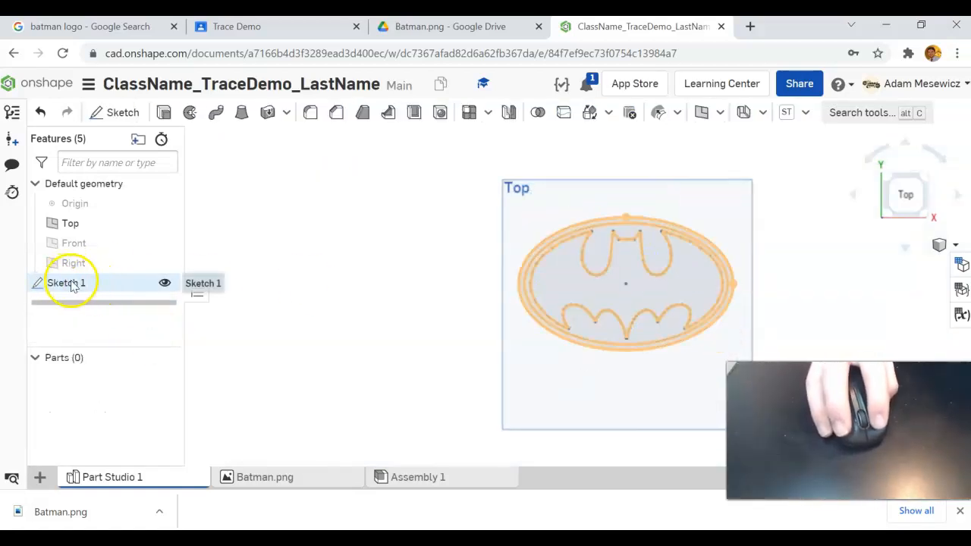
scroll(661, 228, up, 2)
scroll(816, 353, down, 1)
scroll(829, 350, up, 2)
scroll(832, 350, down, 1)
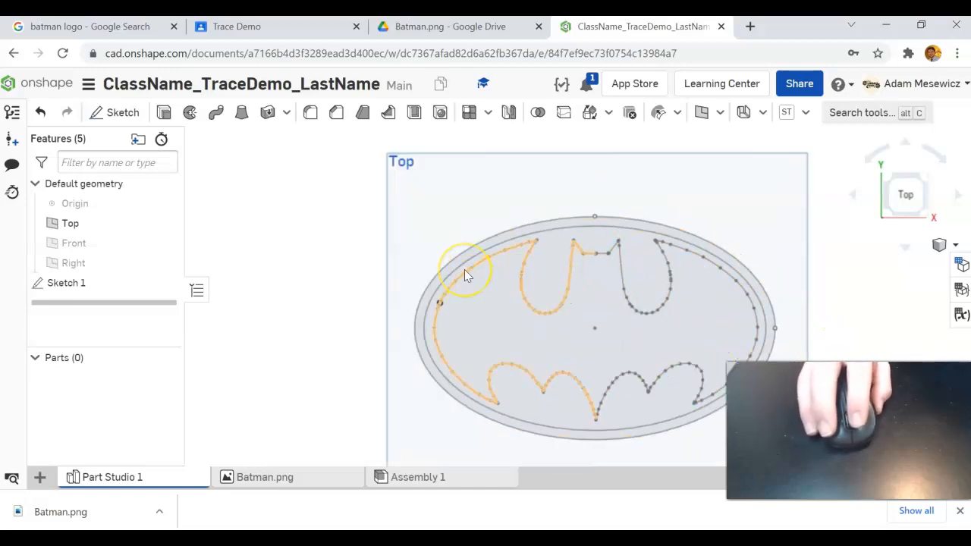